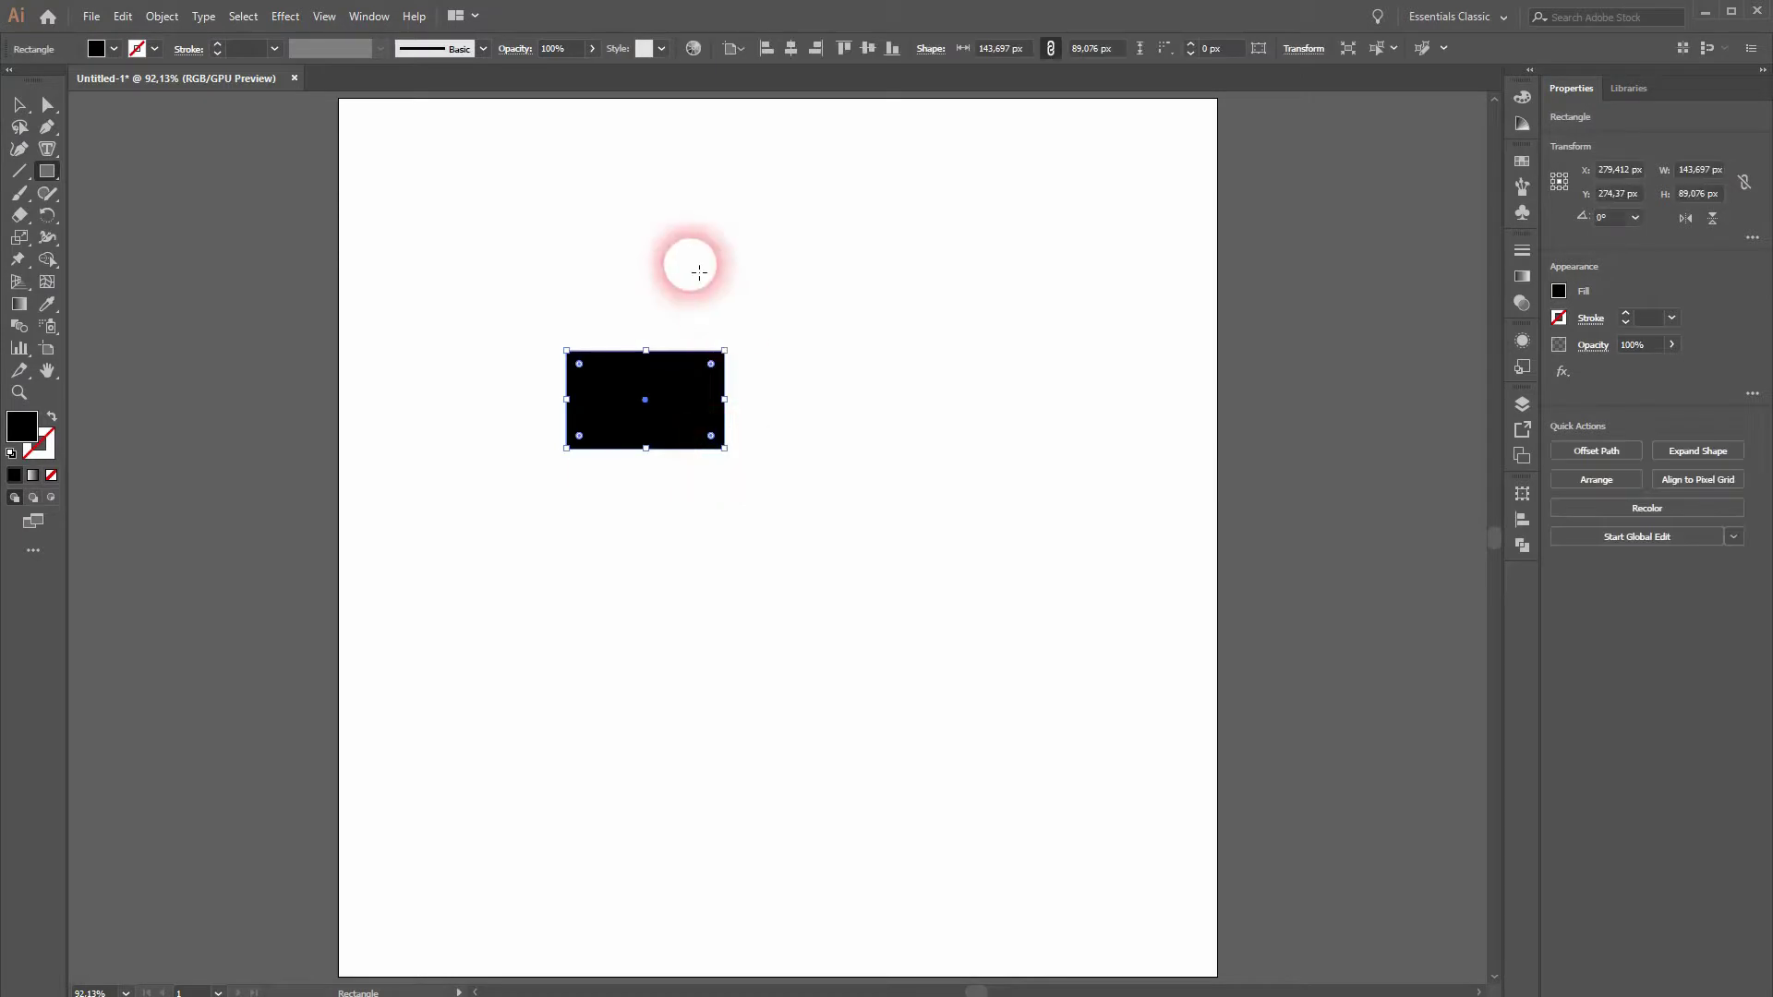
# Duplicate the black rectangle above the original and widen the copy to about 424 px.
pyautogui.press('v')
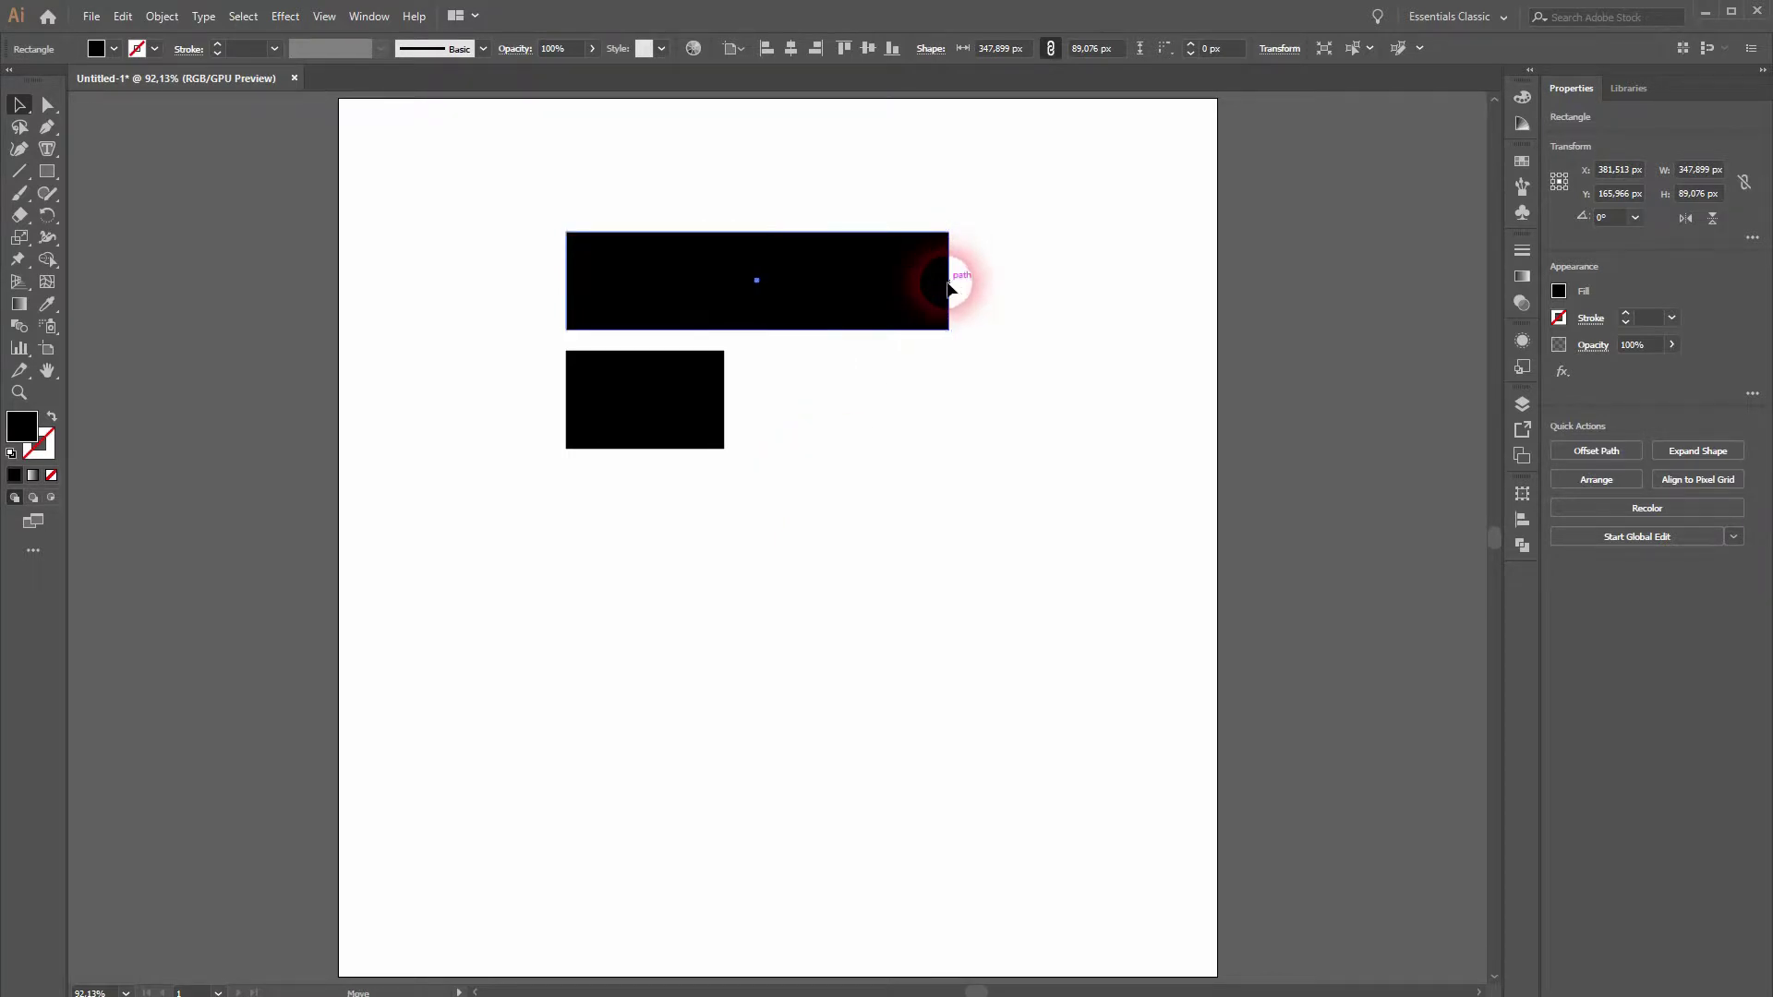
pyautogui.moveTo(859, 308); pyautogui.dragTo(816, 307)
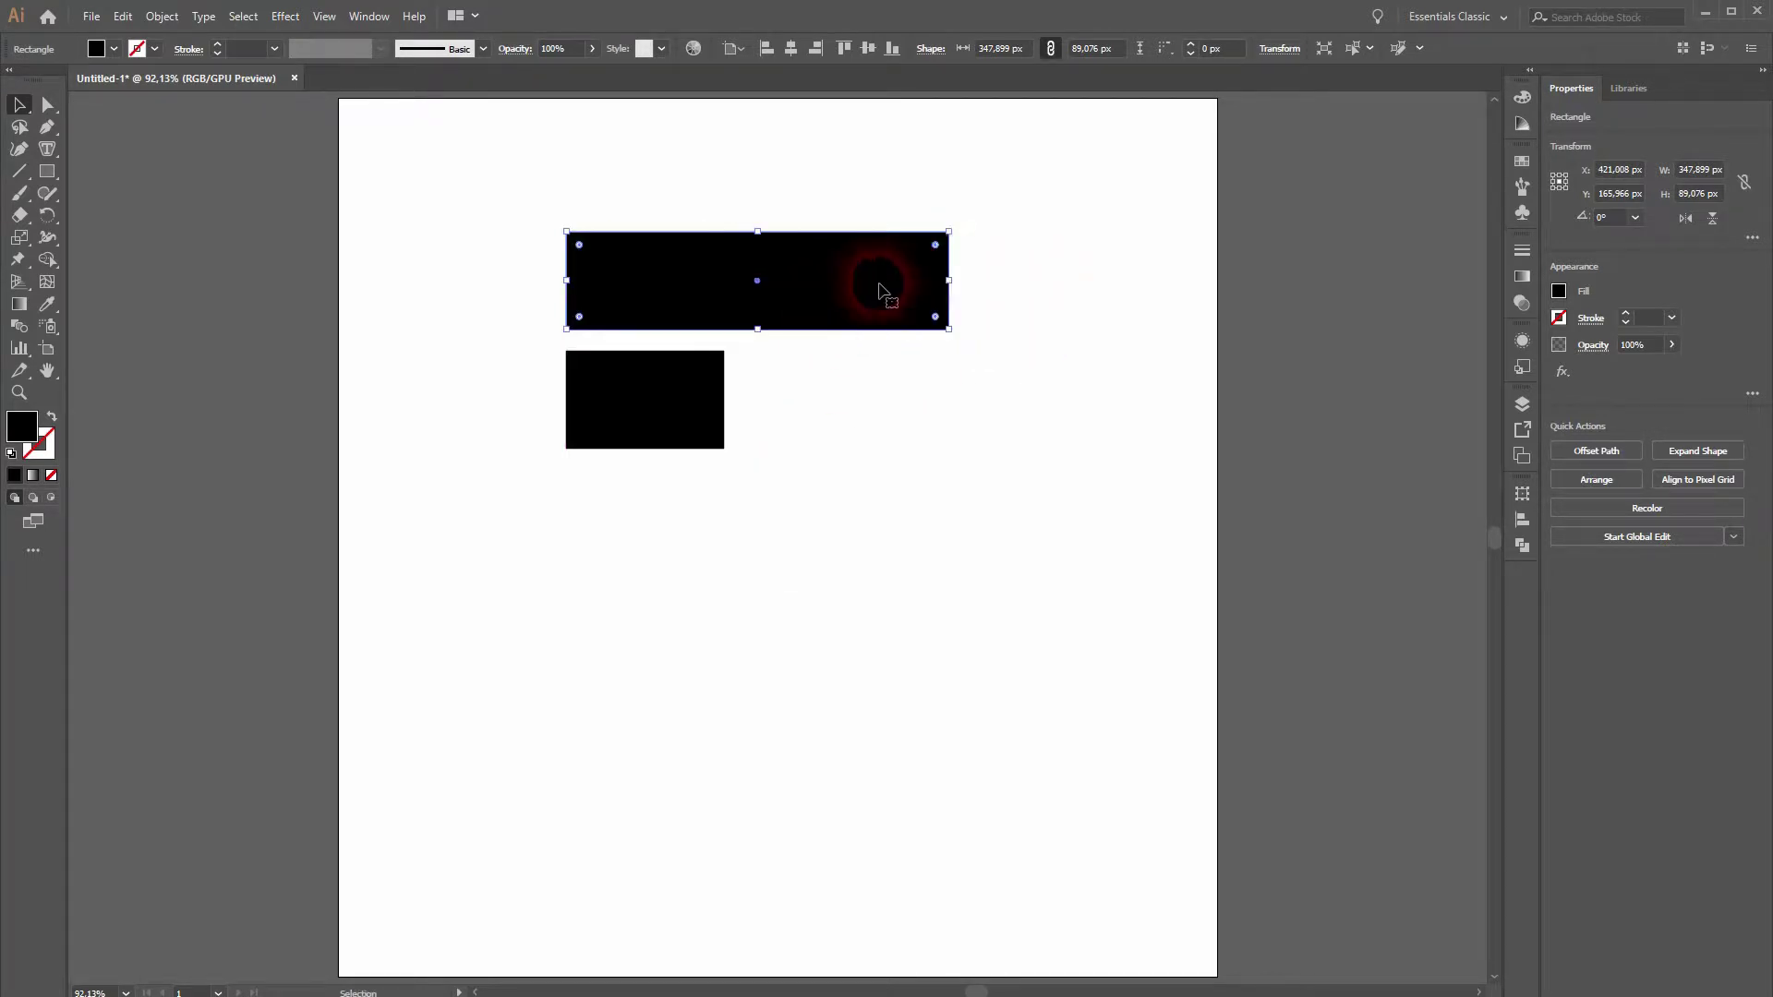
pyautogui.moveTo(958, 291); pyautogui.dragTo(1032, 283)
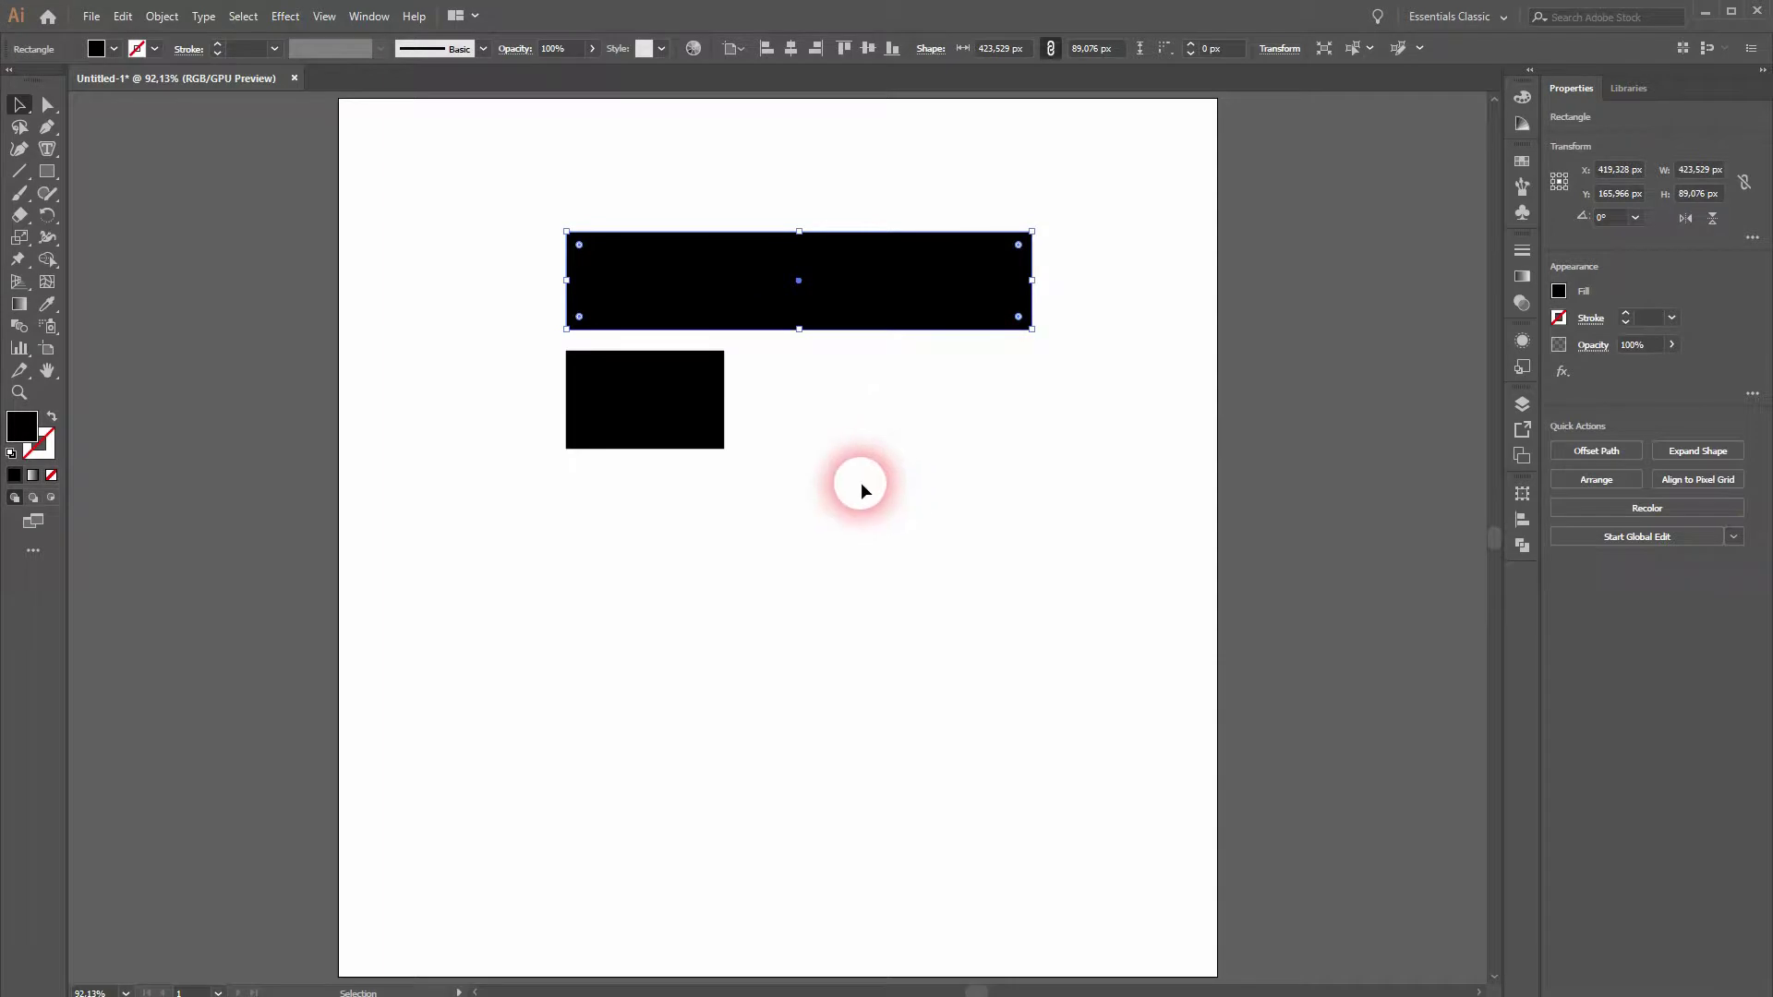
pyautogui.click(861, 484)
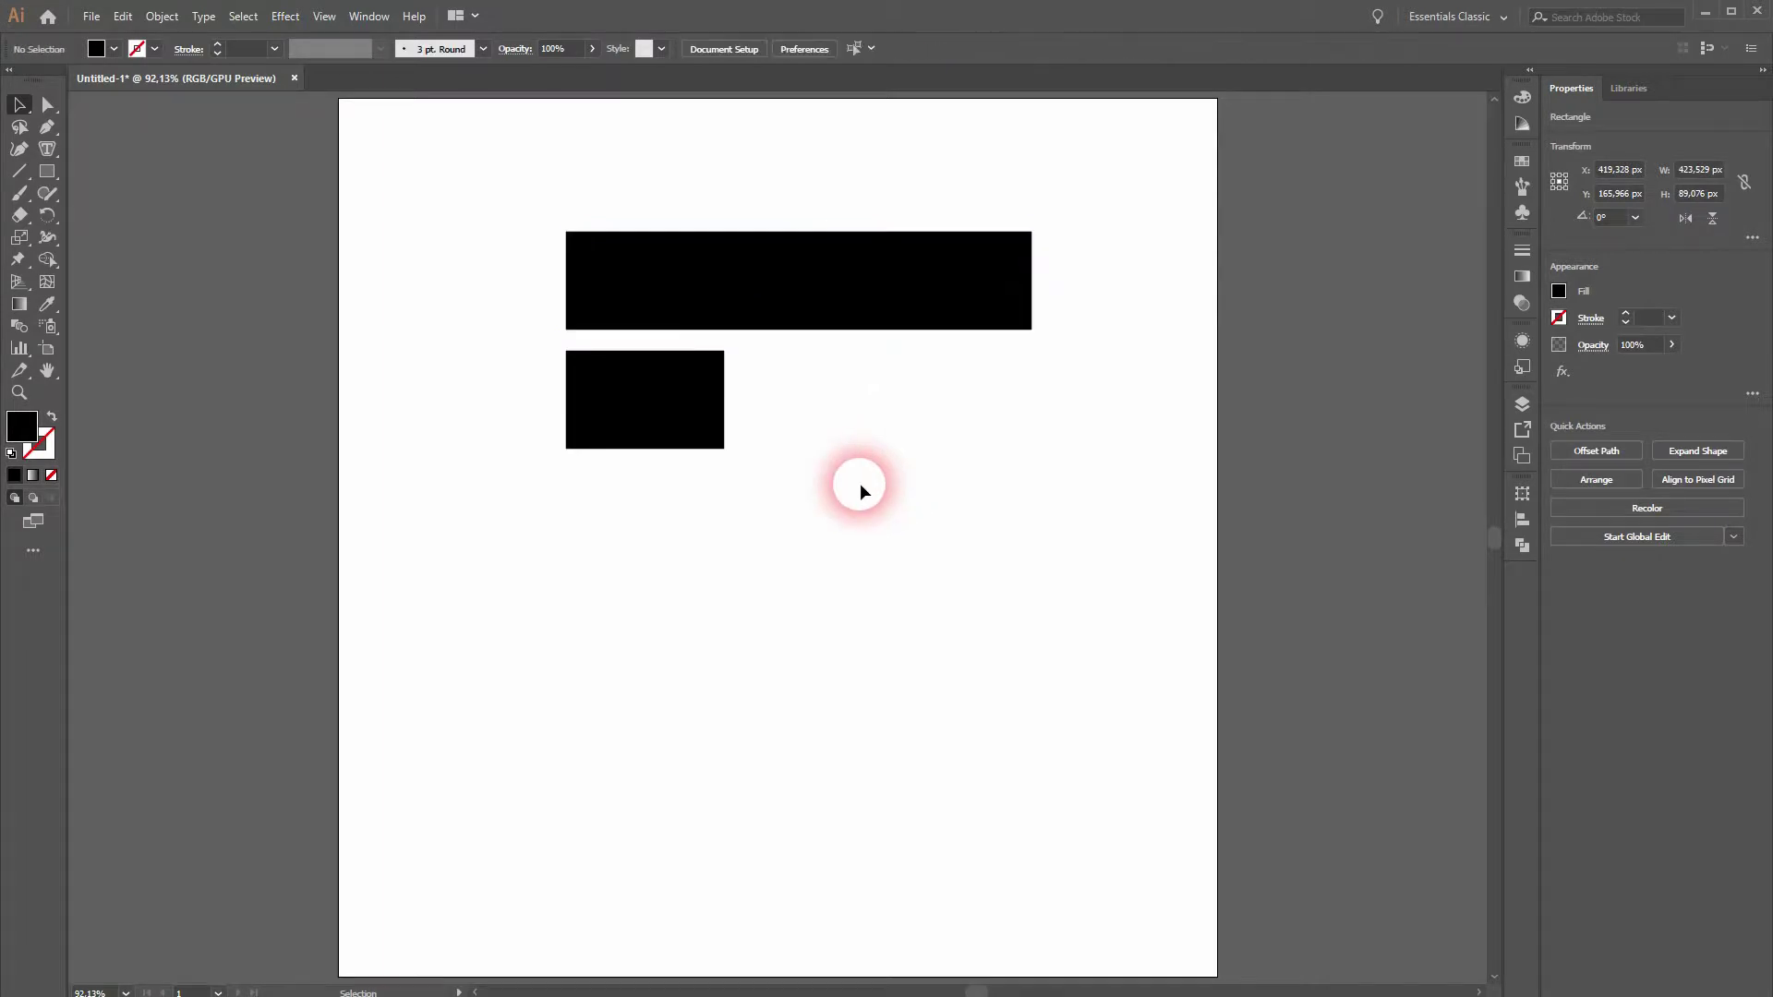
# Add an anchor point midway on the small rectangle's left edge and pull it inward to form a V-shaped notch.
pyautogui.click(621, 429)
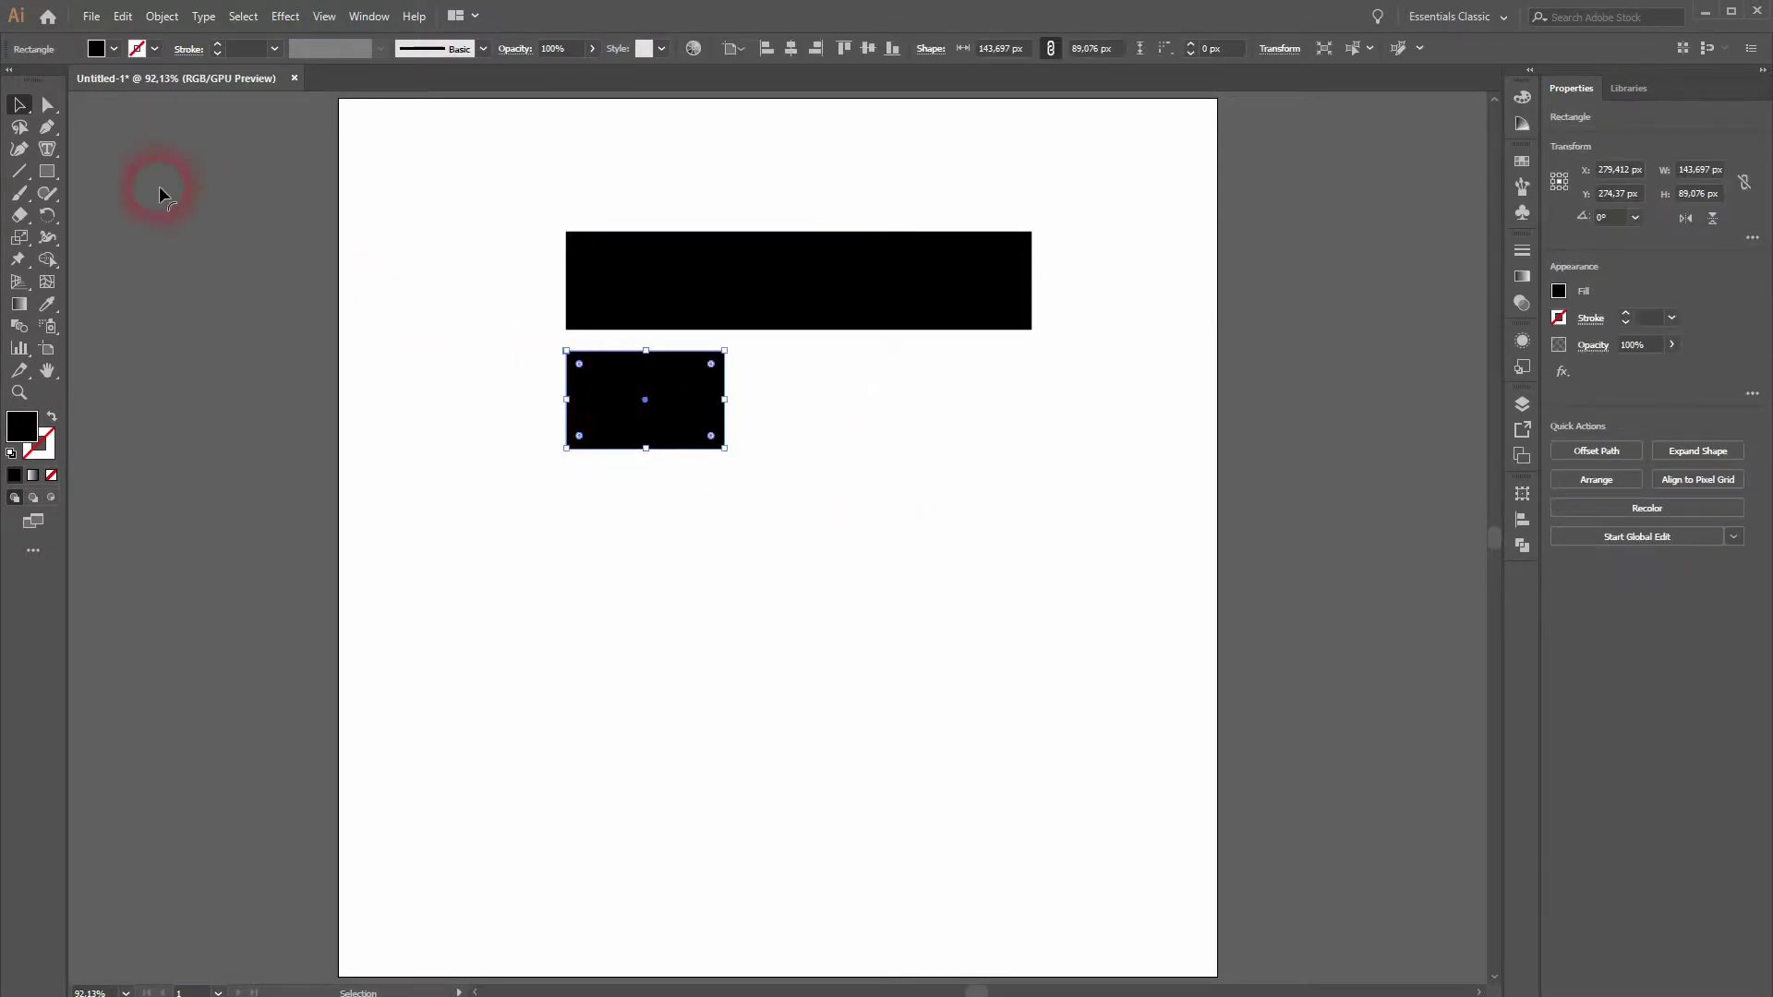
pyautogui.click(46, 133)
pyautogui.click(138, 147)
pyautogui.moveTo(594, 396); pyautogui.dragTo(544, 423)
pyautogui.press('a')
pyautogui.moveTo(541, 420); pyautogui.dragTo(554, 554)
# Undo the rounding of the notch's inner corner and deselect the shape.
pyautogui.click(719, 551)
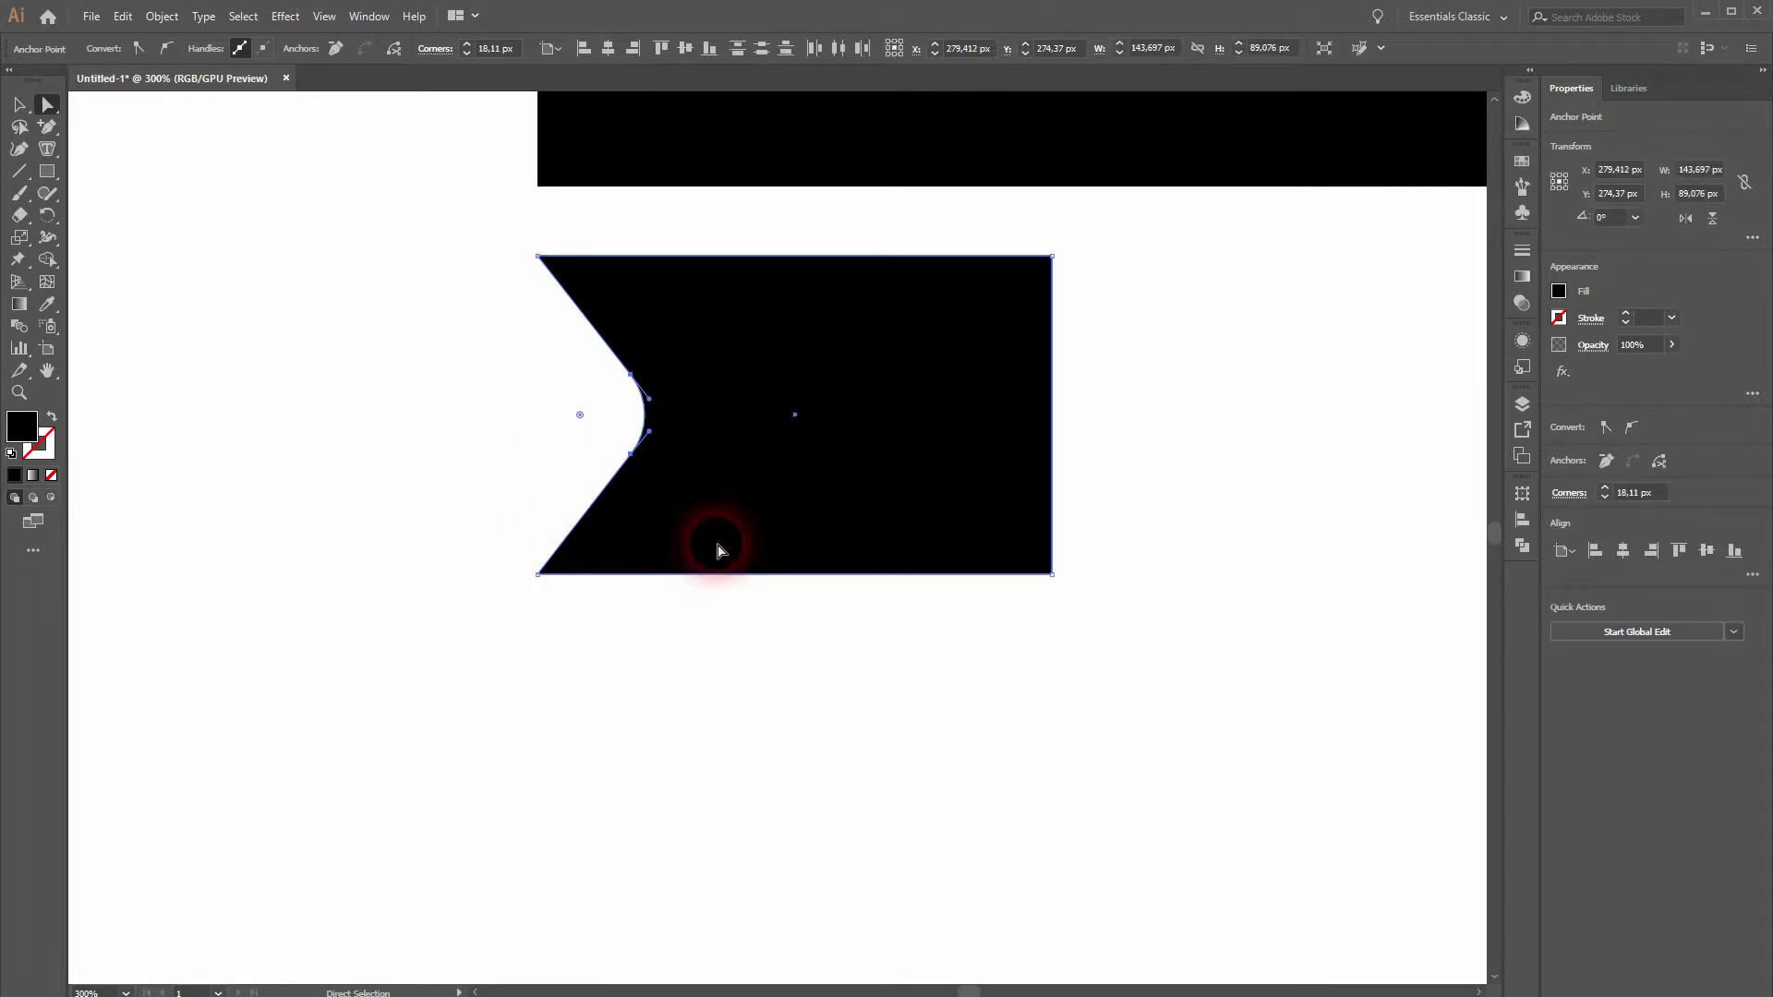
pyautogui.click(697, 725)
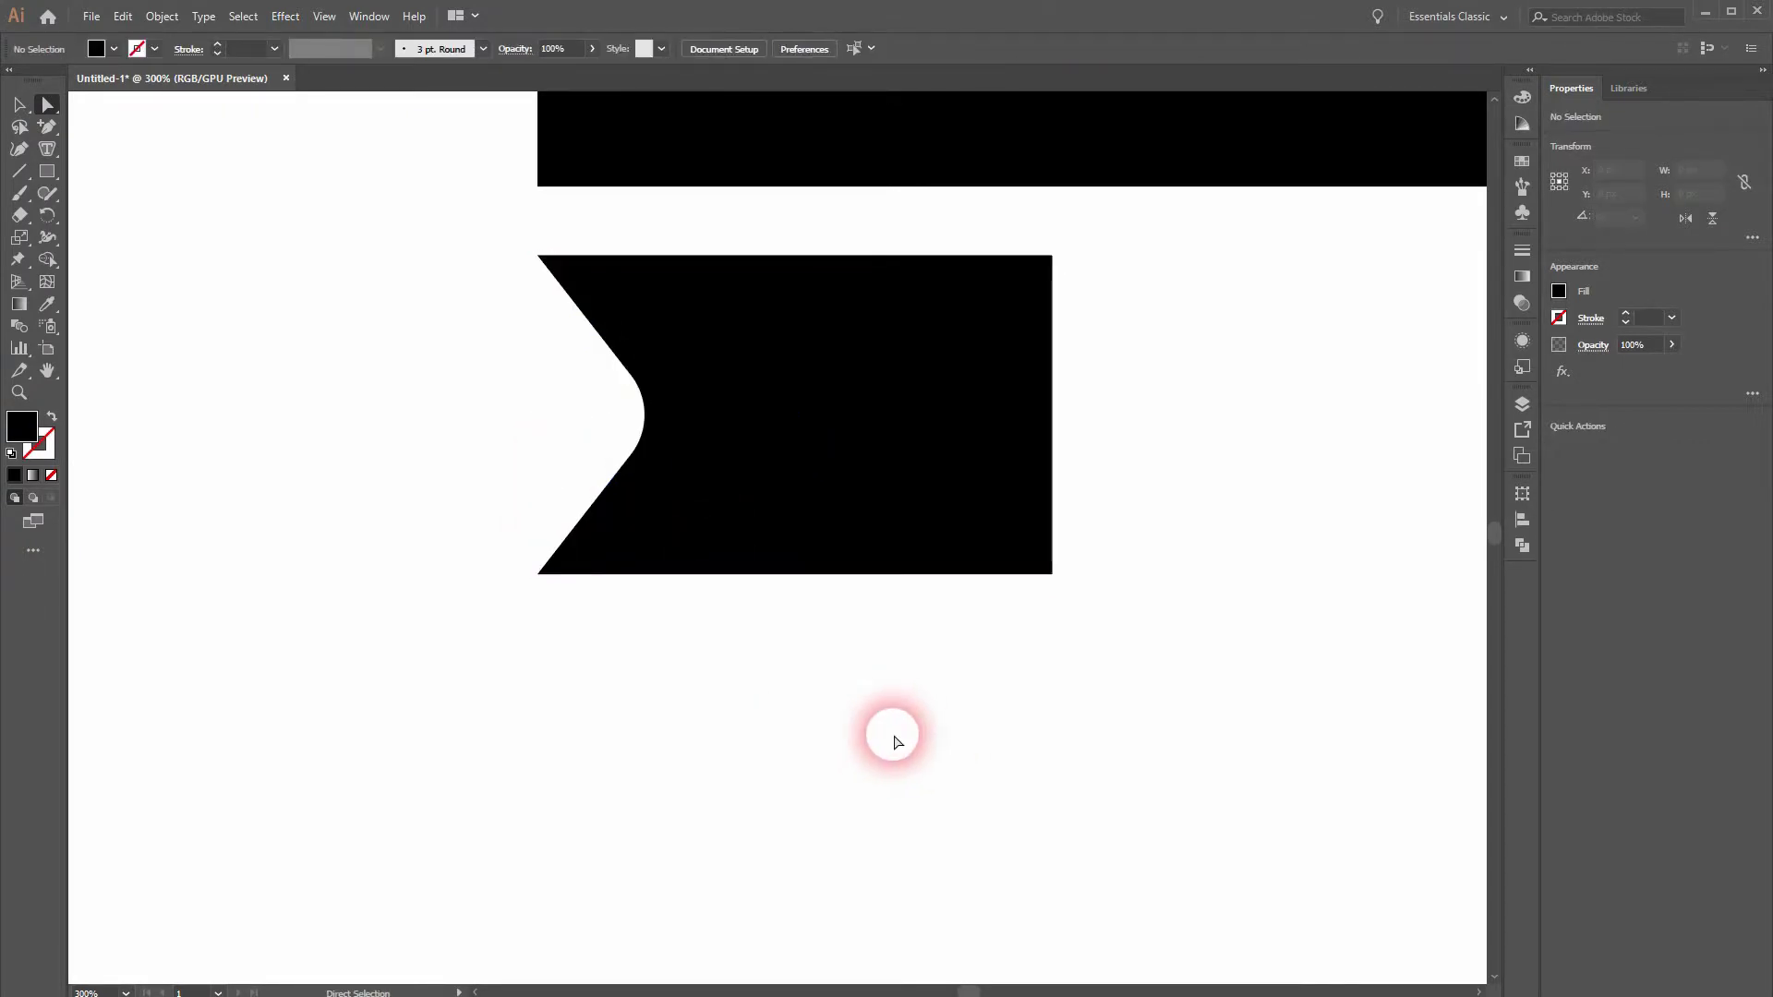
pyautogui.hotkey('ctrl', 'z')
pyautogui.click(749, 784)
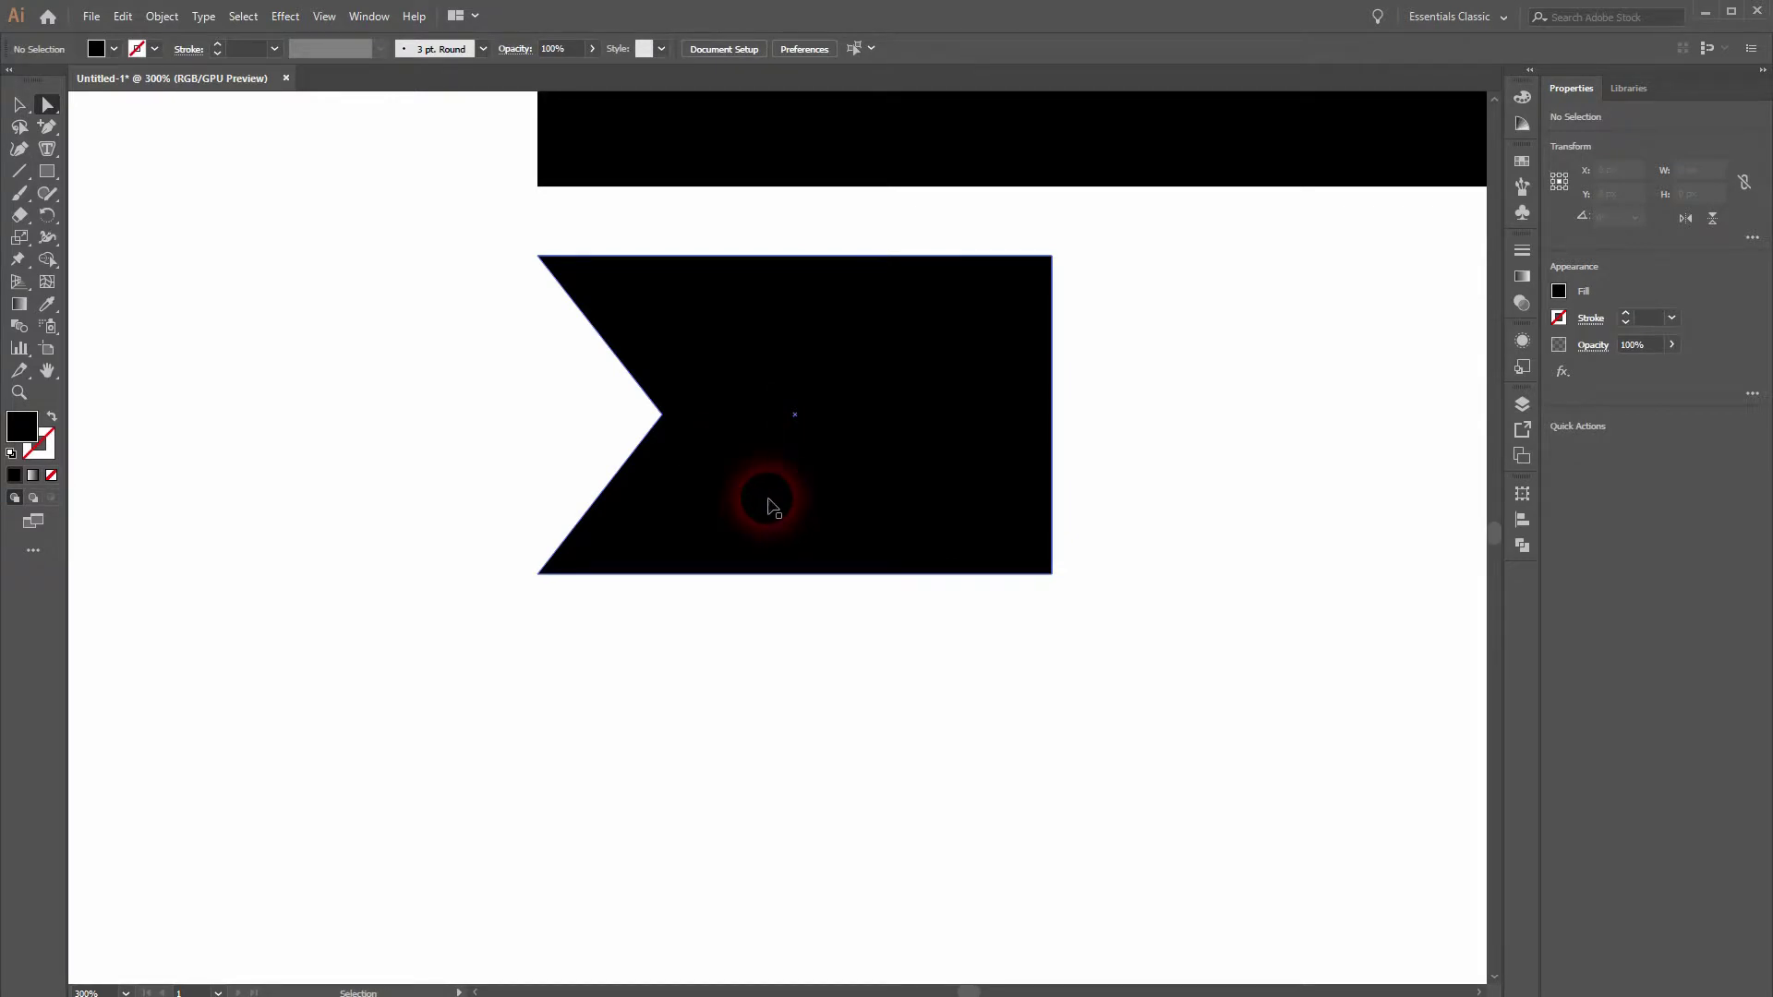
# Fit the artboard in the window and check the Smart Guides and Snap to Point settings.
pyautogui.hotkey('ctrl', '0')
pyautogui.click(324, 17)
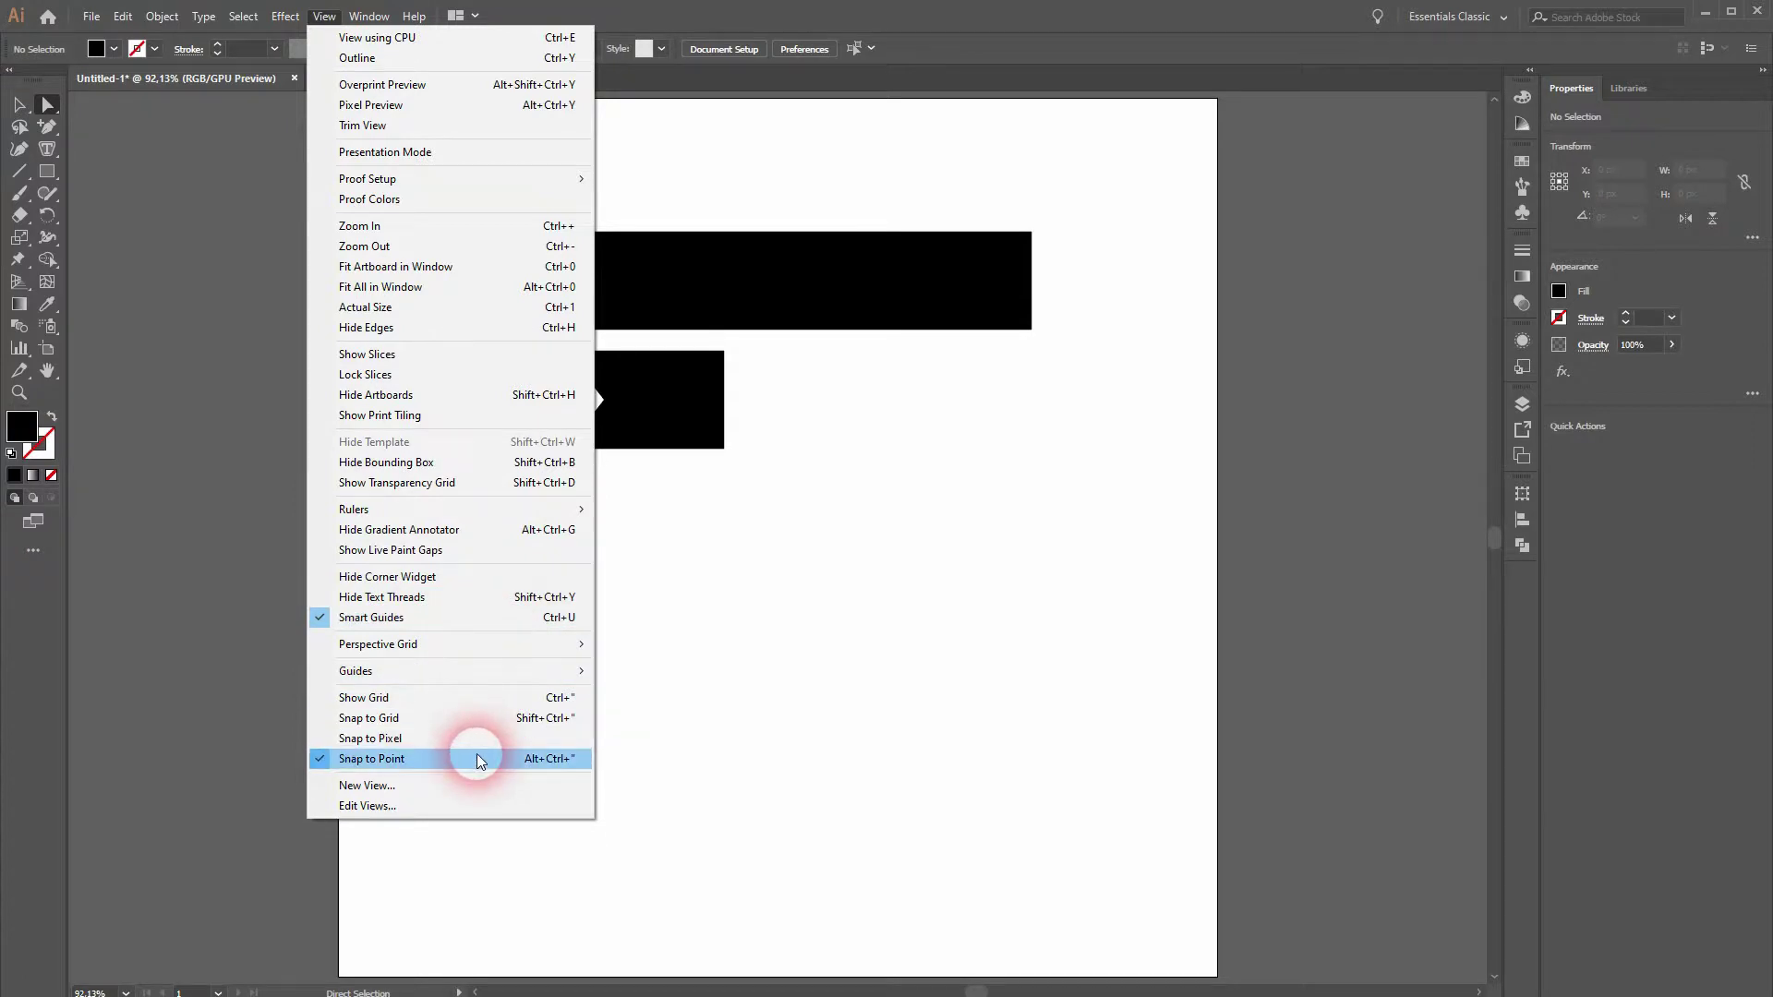
pyautogui.click(21, 106)
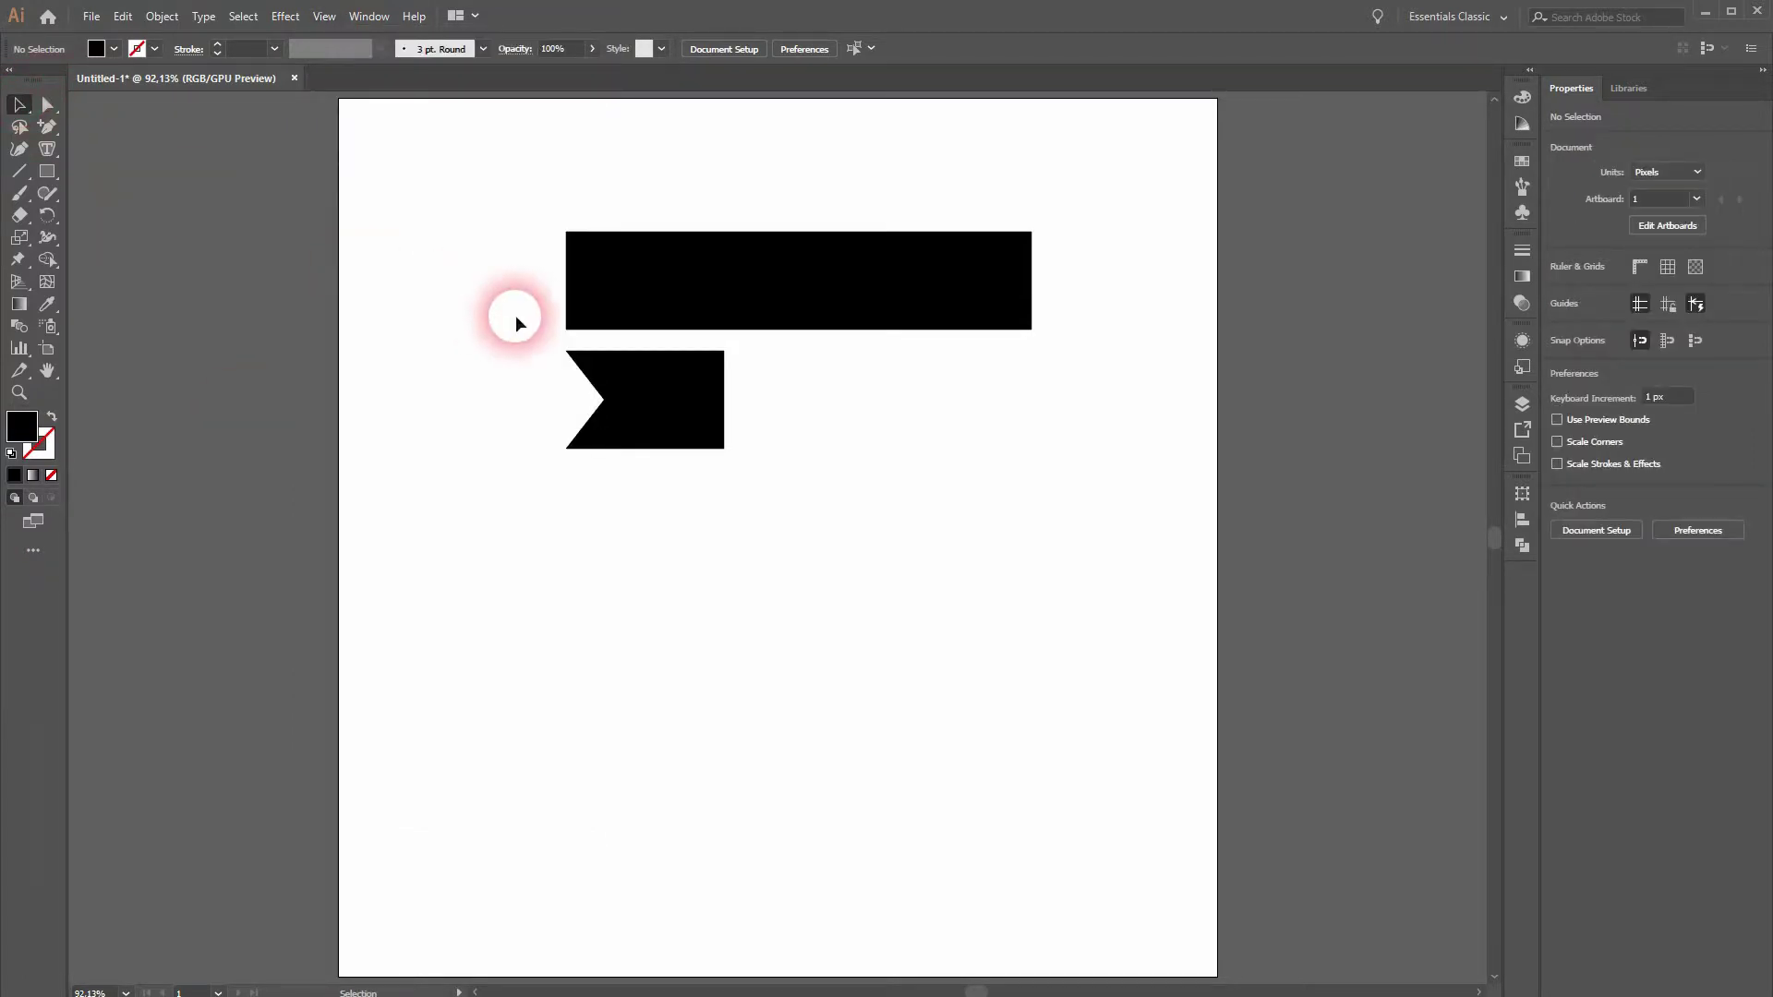
# Apply a horizontal Arc warp effect with a 20% bend to the wide rectangle.
pyautogui.click(734, 288)
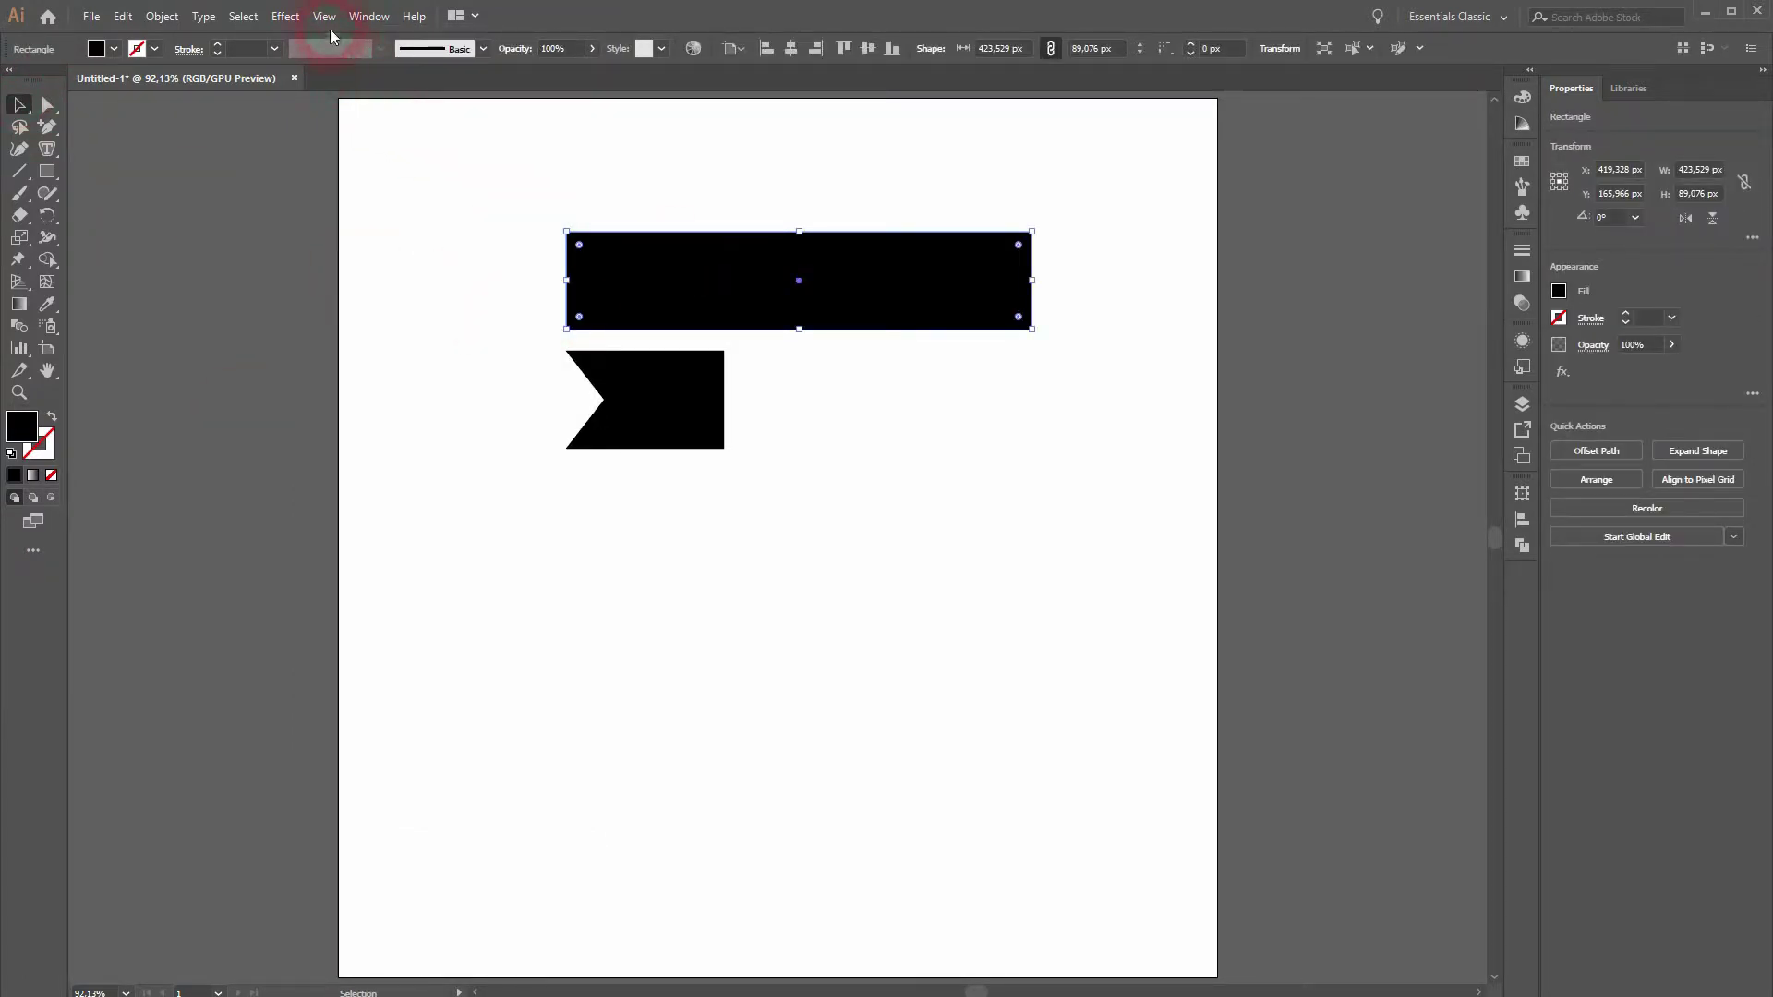
pyautogui.click(285, 16)
pyautogui.moveTo(397, 253)
pyautogui.click(515, 260)
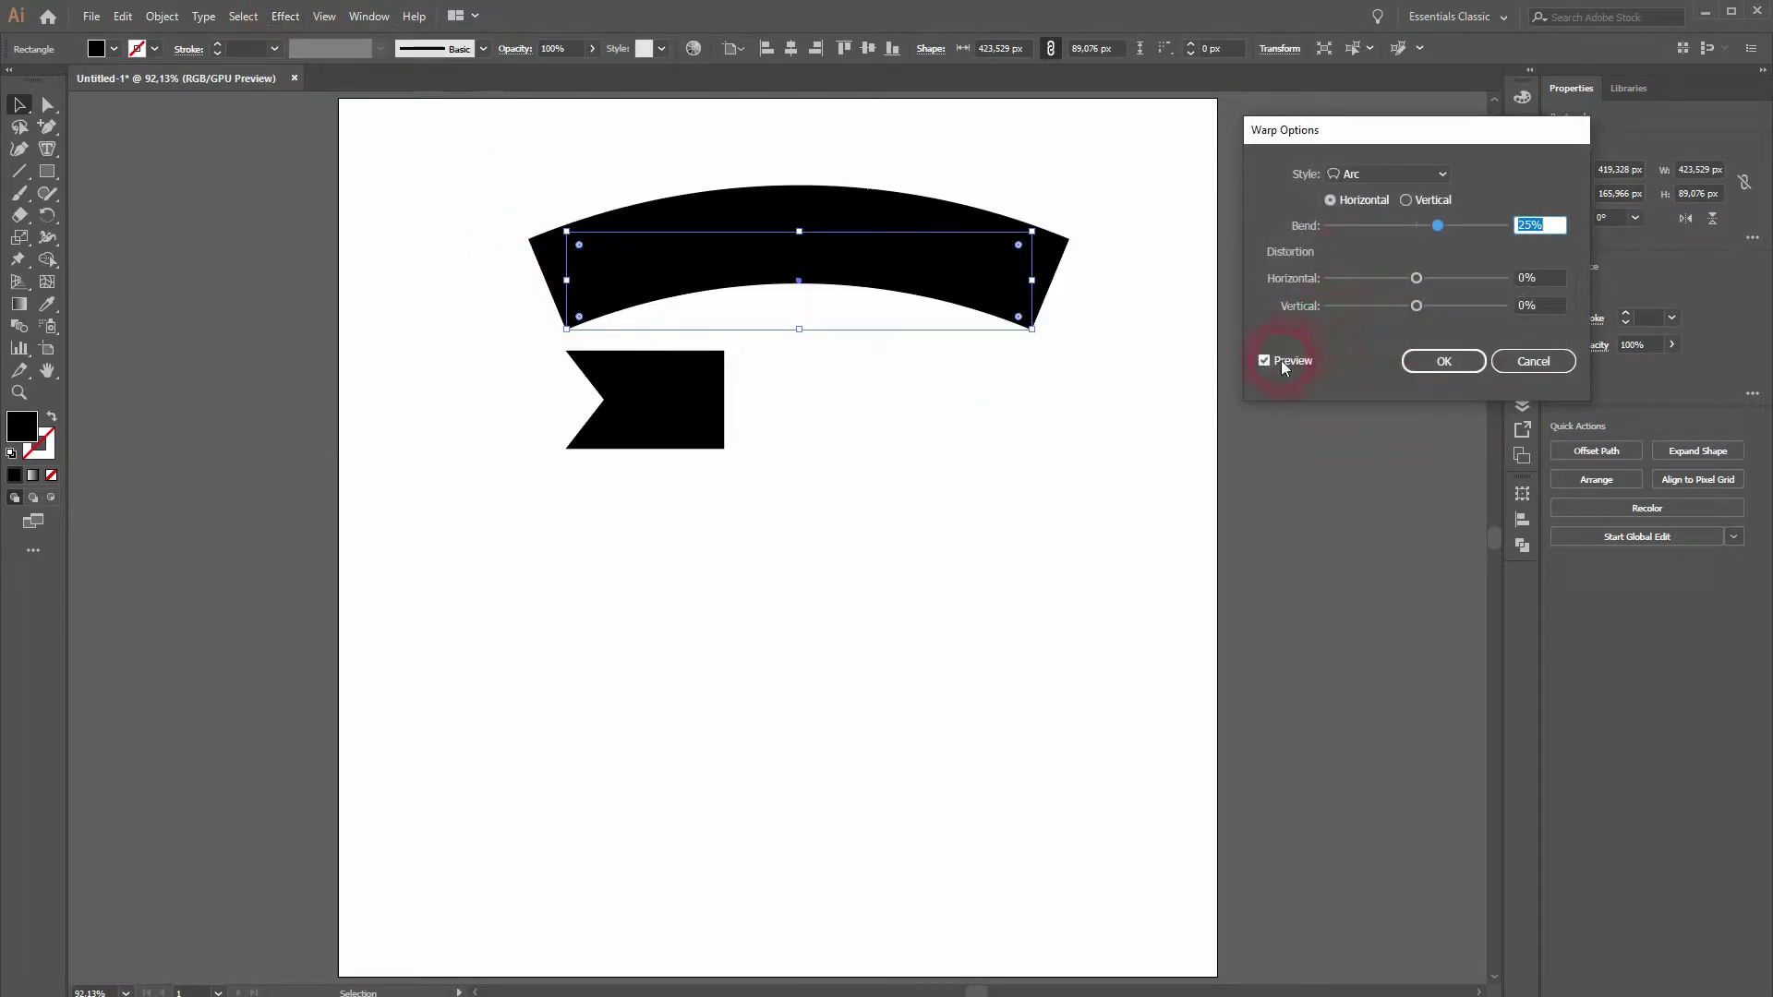
pyautogui.click(1406, 200)
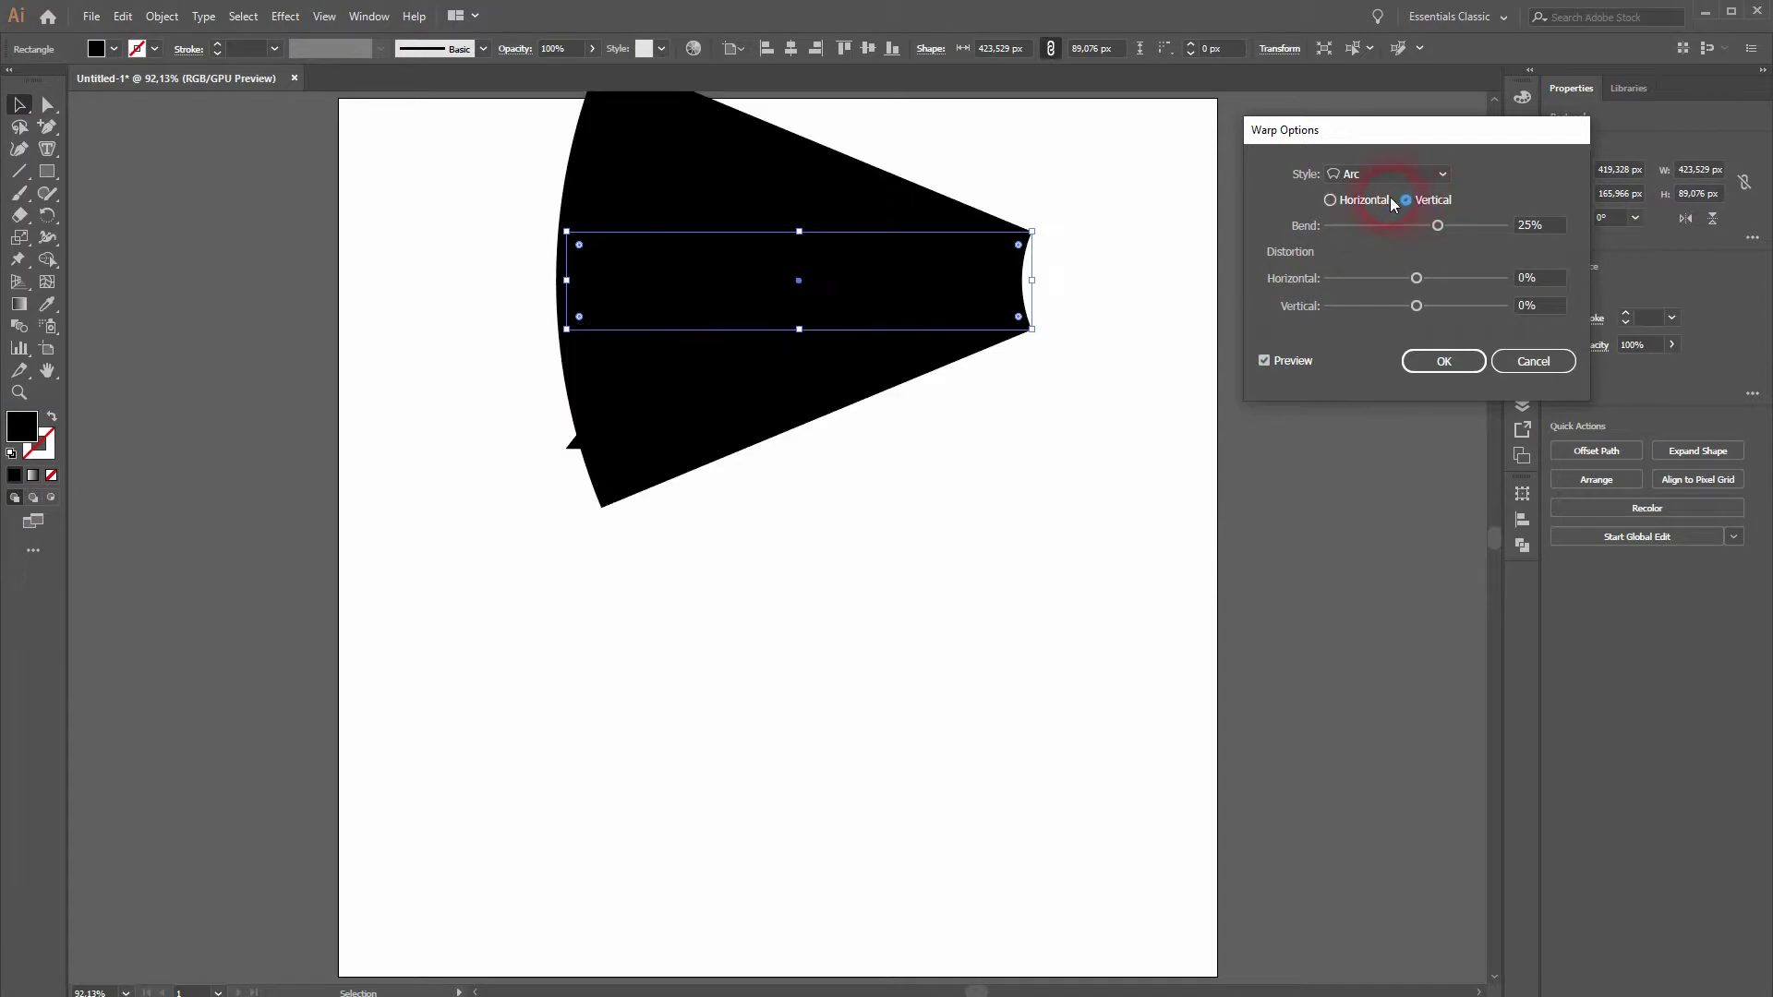
pyautogui.click(1335, 200)
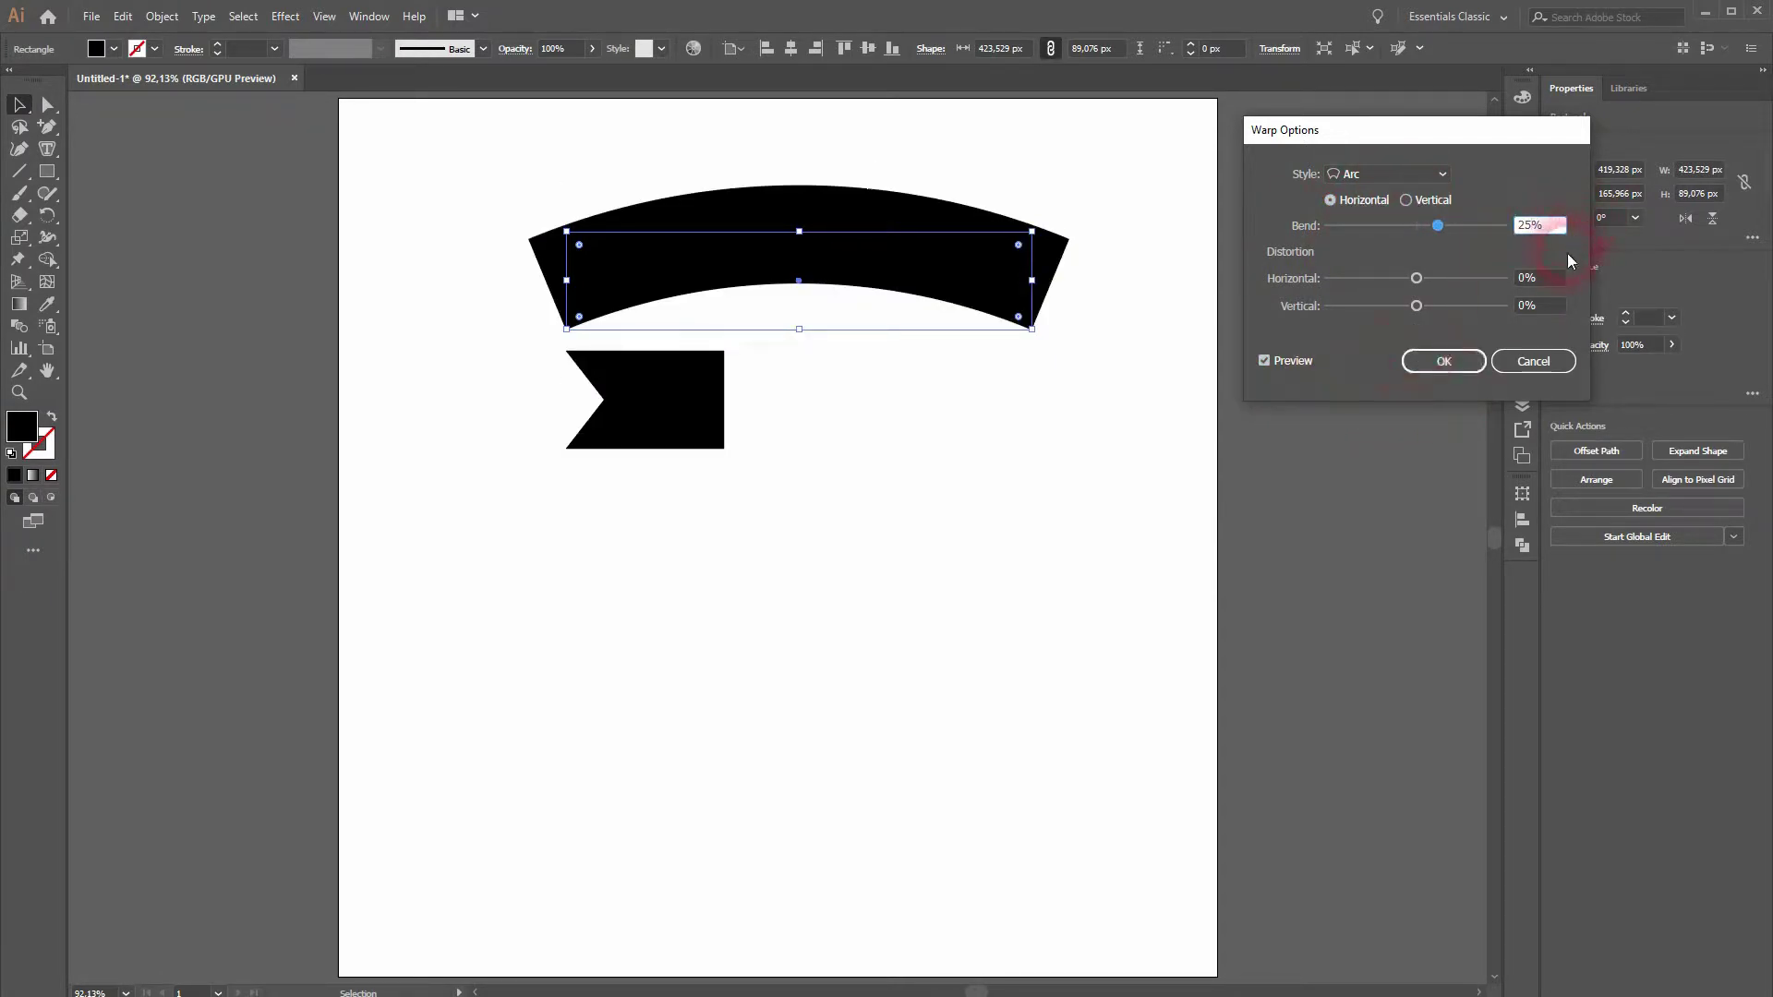
pyautogui.press('Down')
pyautogui.press('Down')
pyautogui.press('Down')
pyautogui.press('Down')
pyautogui.press('Down')
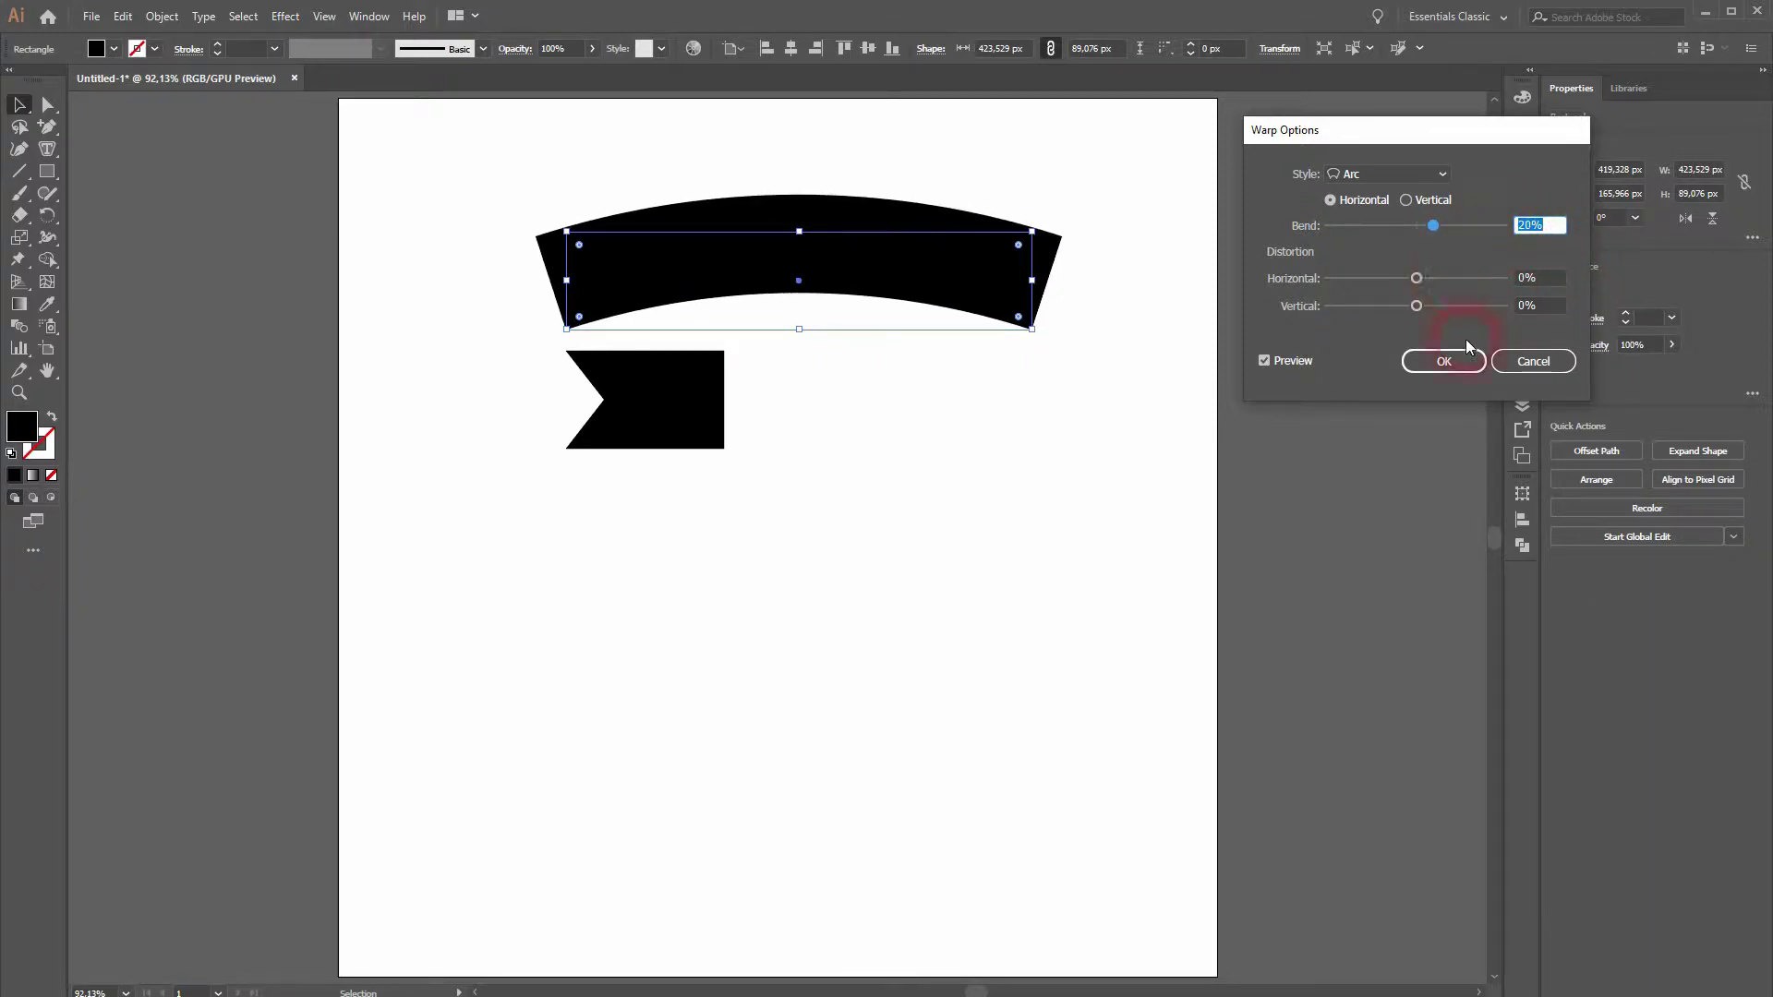
pyautogui.click(1457, 363)
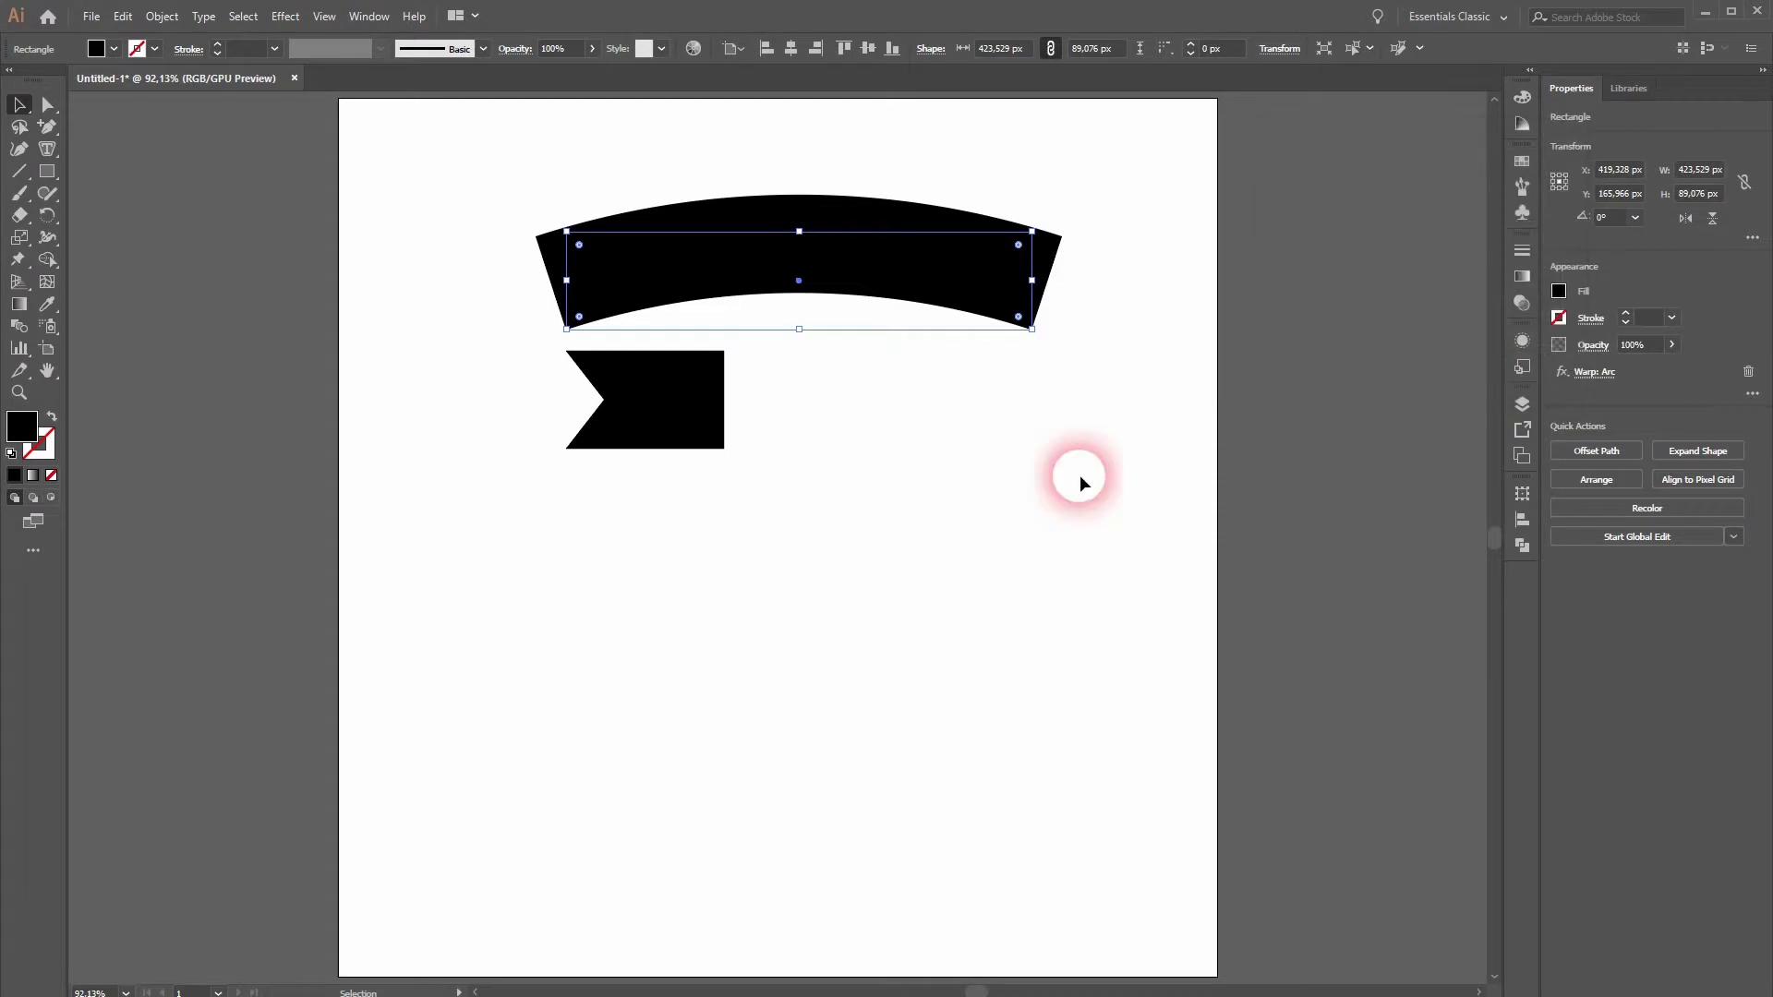
pyautogui.click(851, 501)
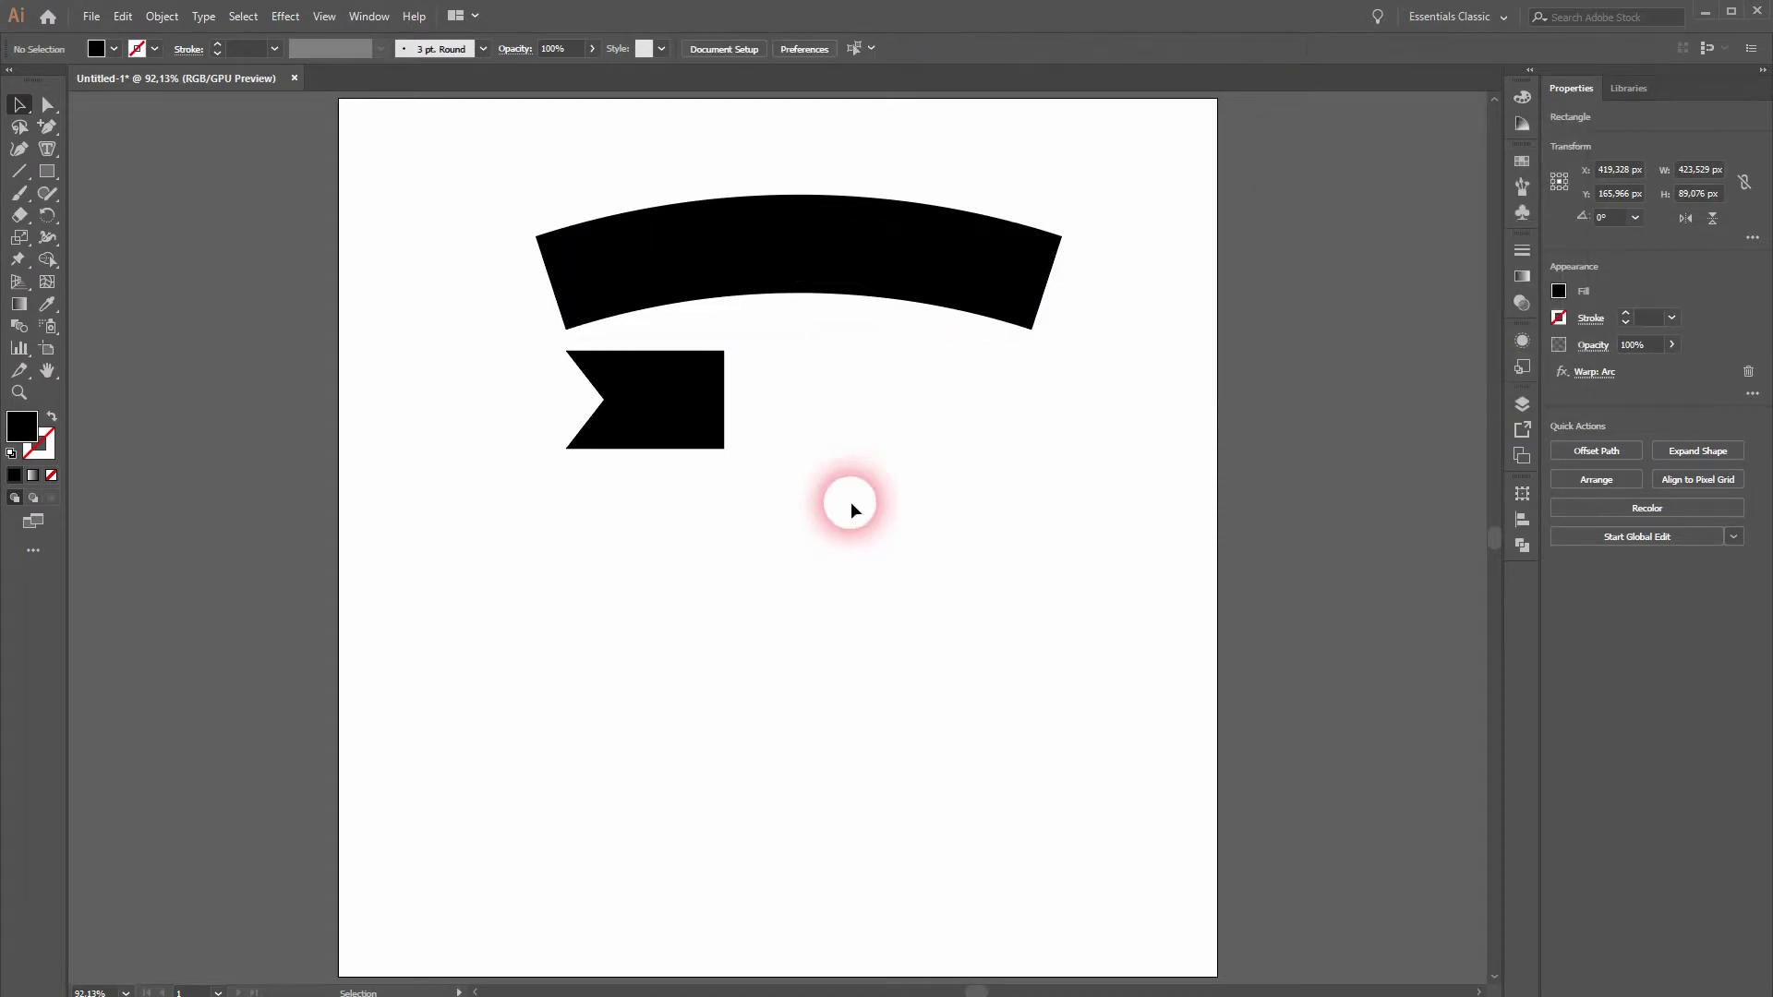
# Fill the arched banner with a medium blue swatch.
pyautogui.click(695, 279)
pyautogui.click(115, 50)
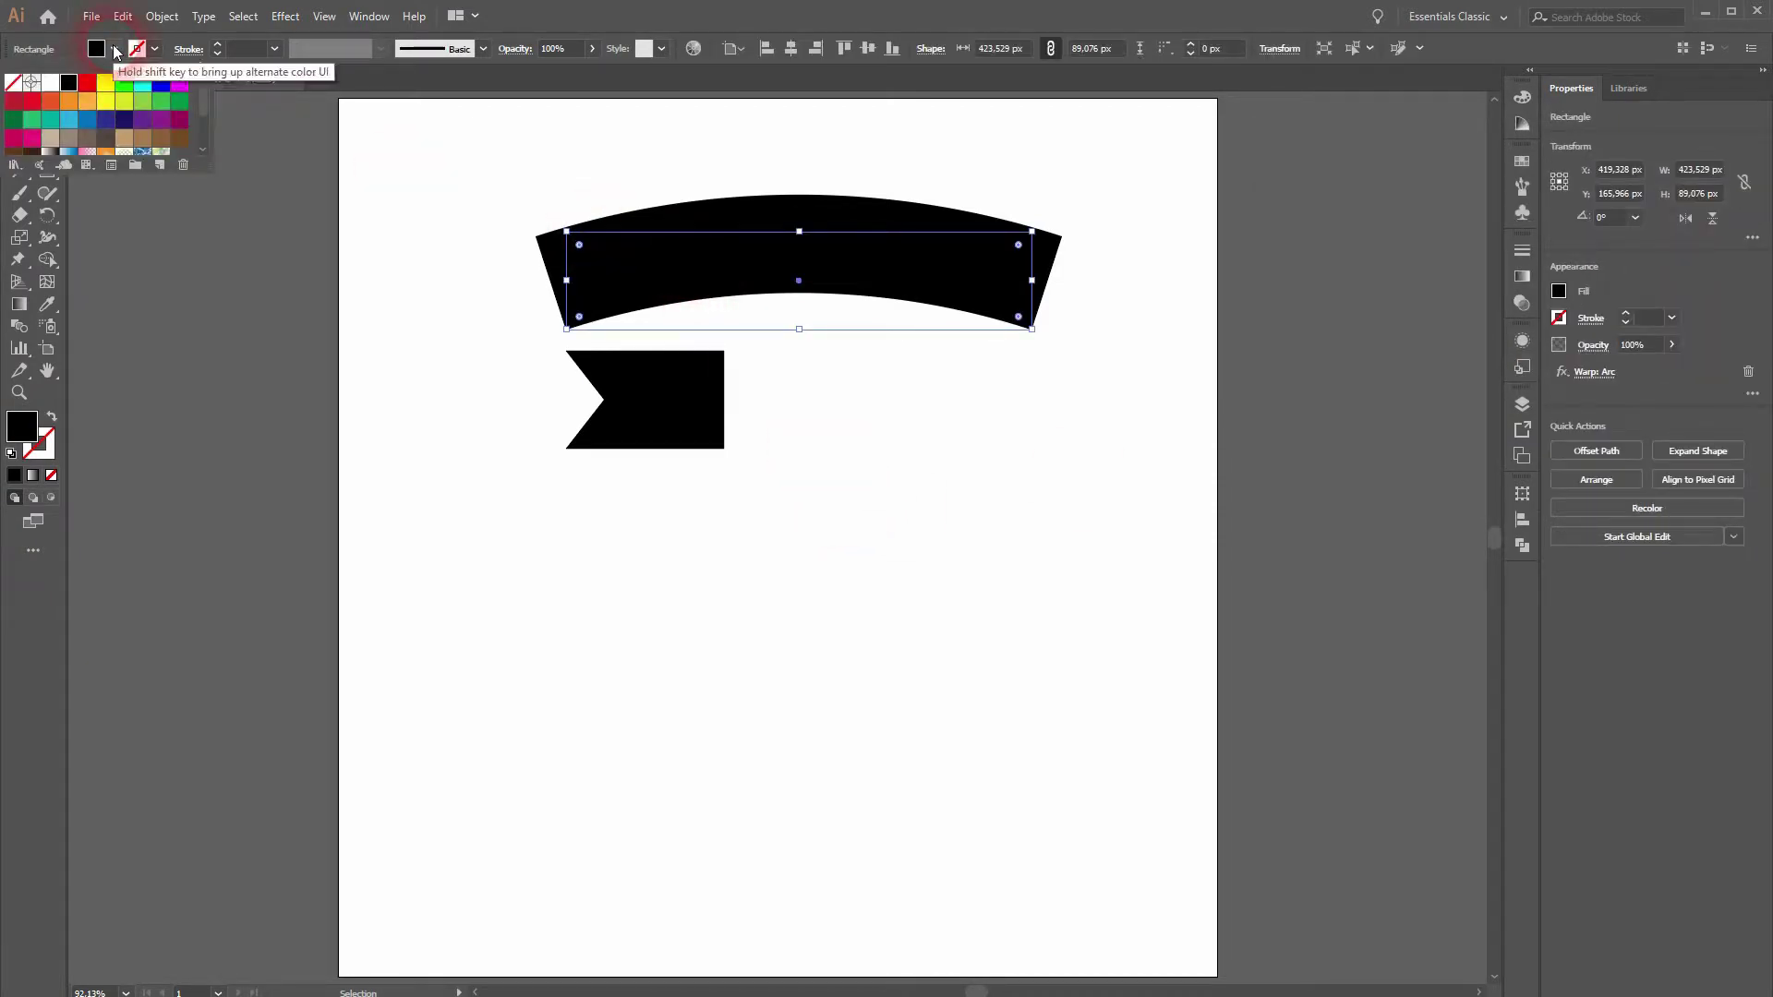
pyautogui.click(87, 119)
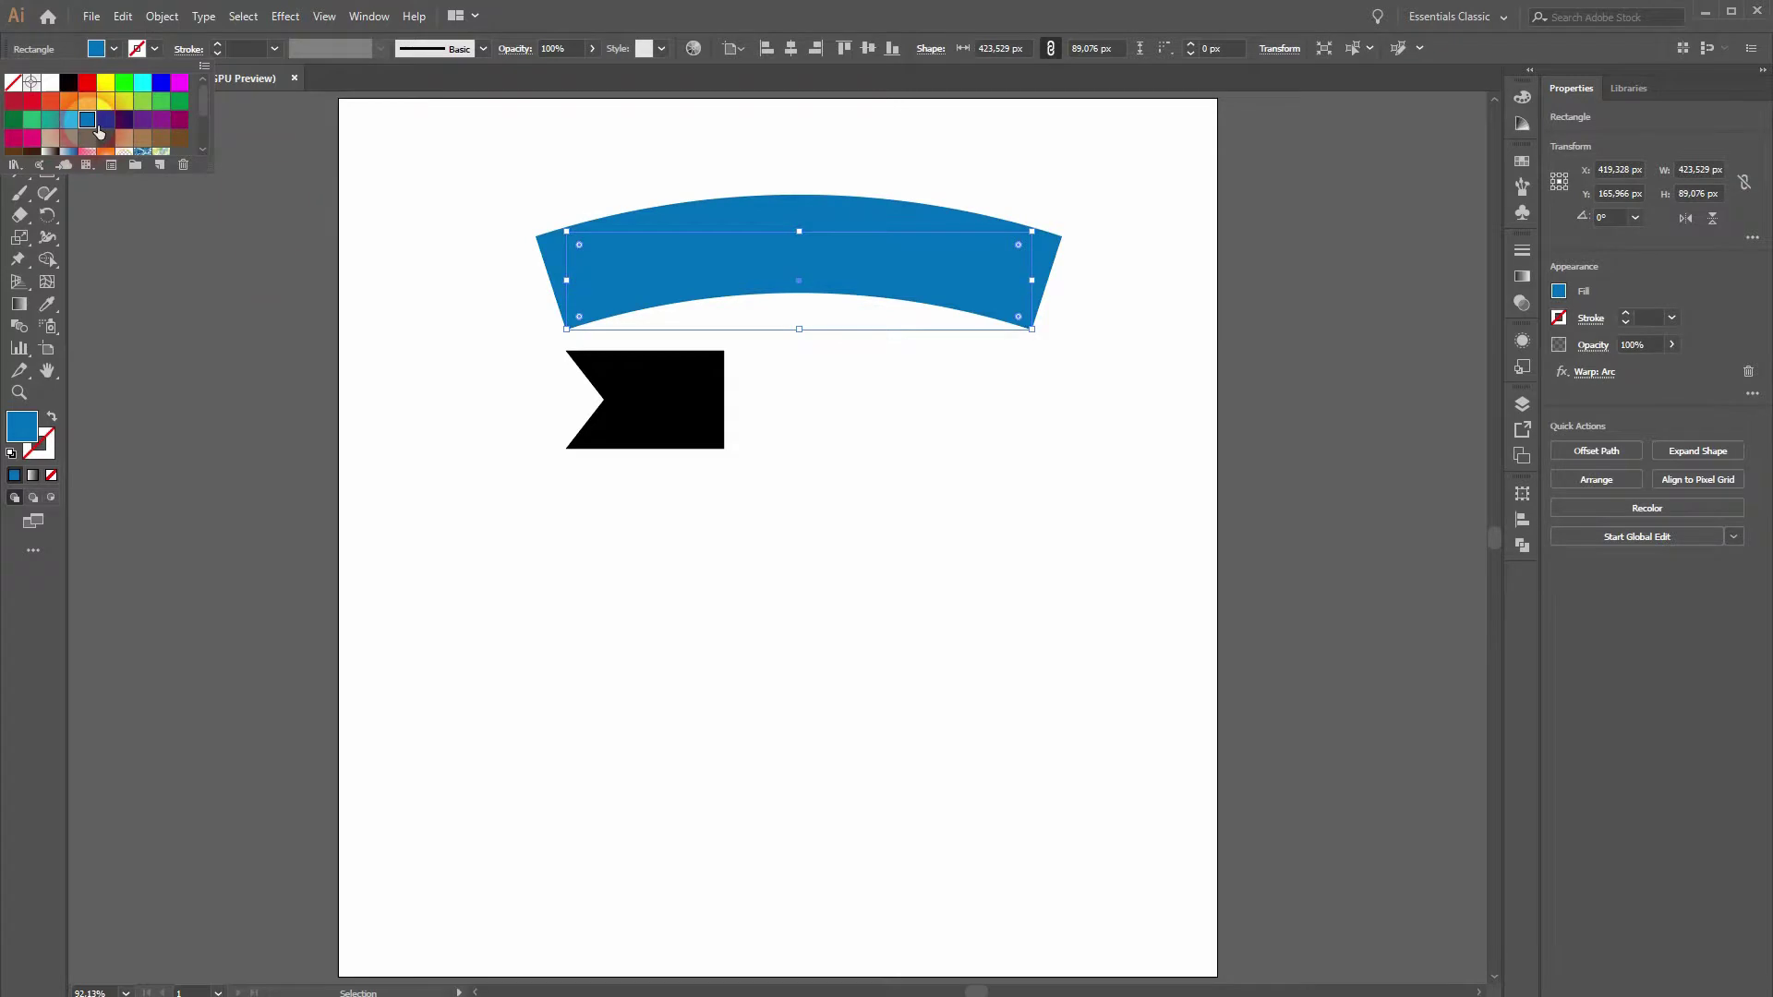
pyautogui.click(1002, 538)
# Place the notched shape behind the banner's left end and fill it with a darker shade of the banner's blue.
pyautogui.moveTo(683, 407); pyautogui.dragTo(554, 350)
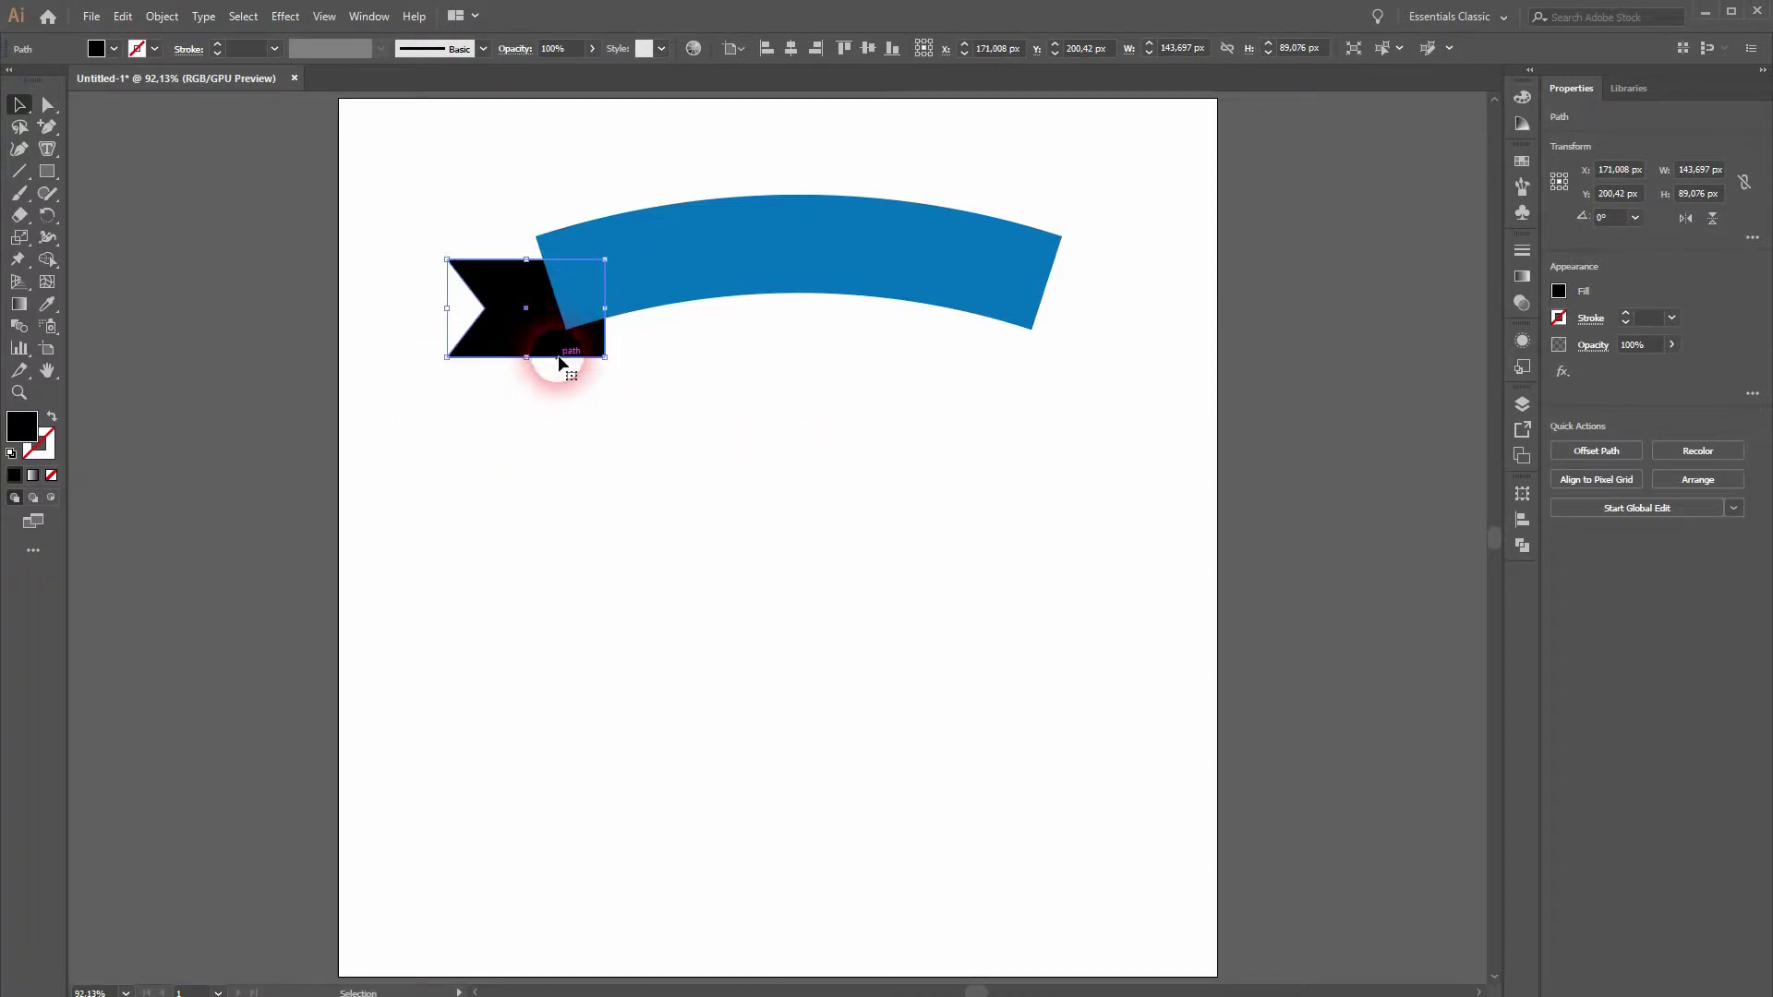
pyautogui.click(1530, 126)
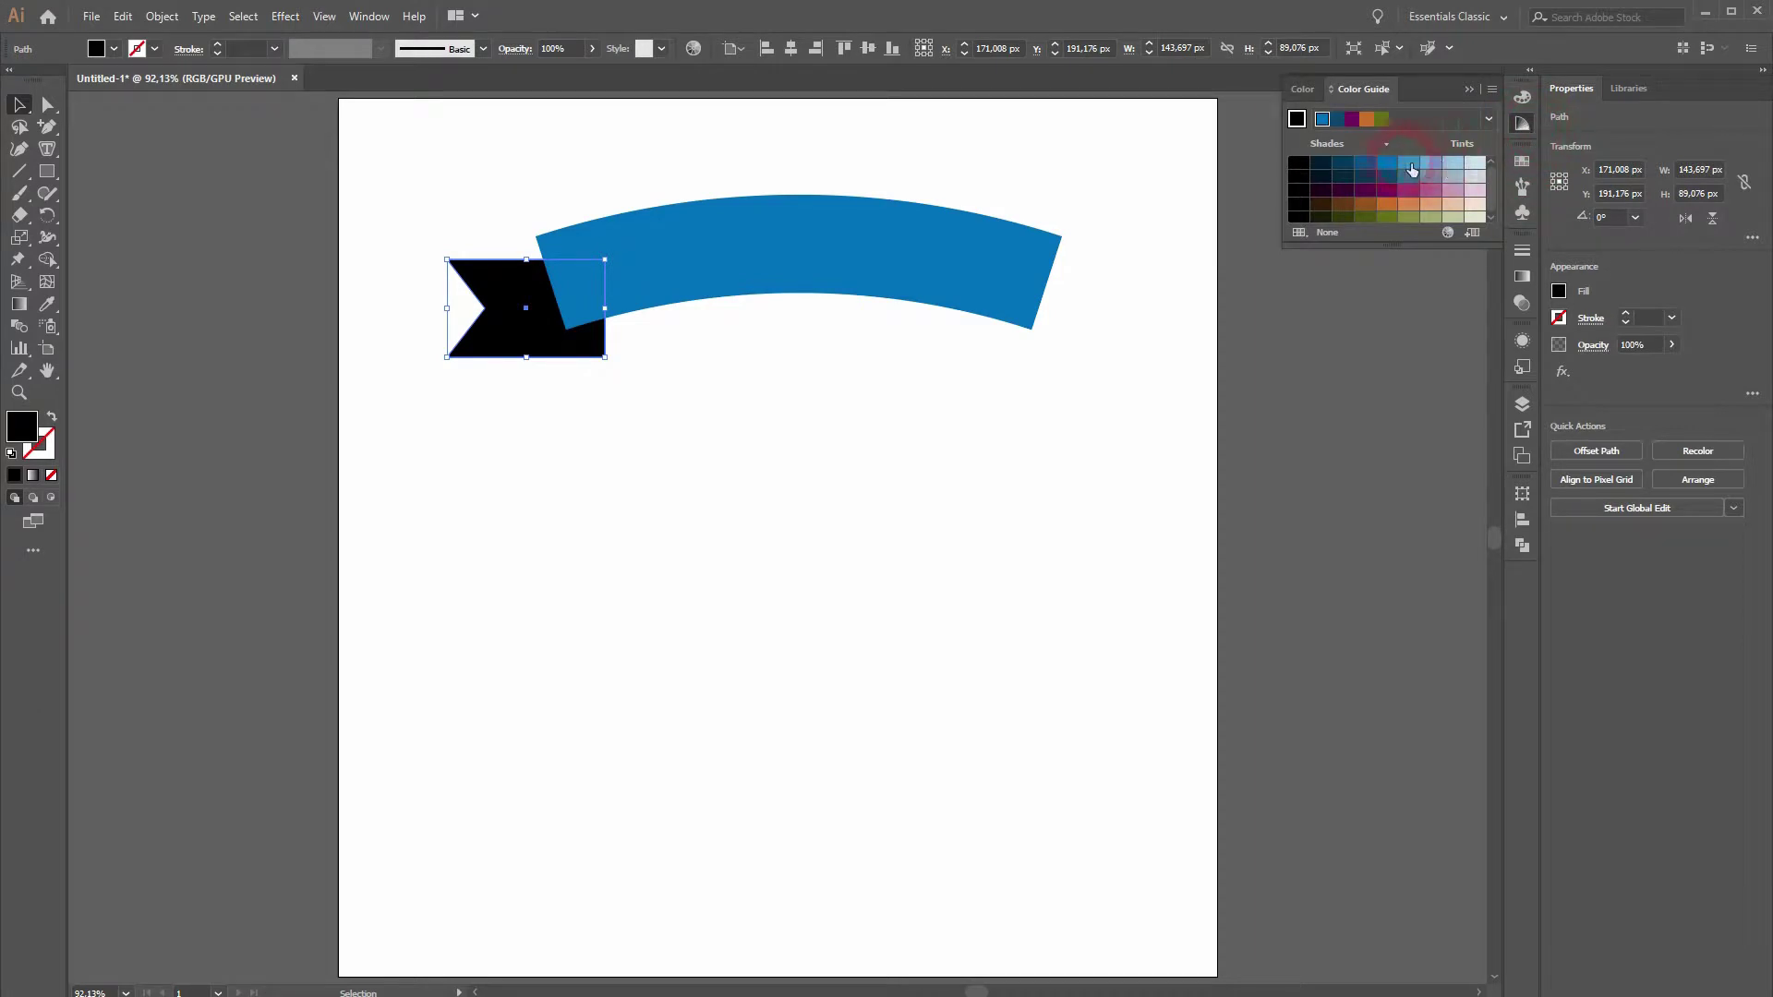
pyautogui.click(1372, 168)
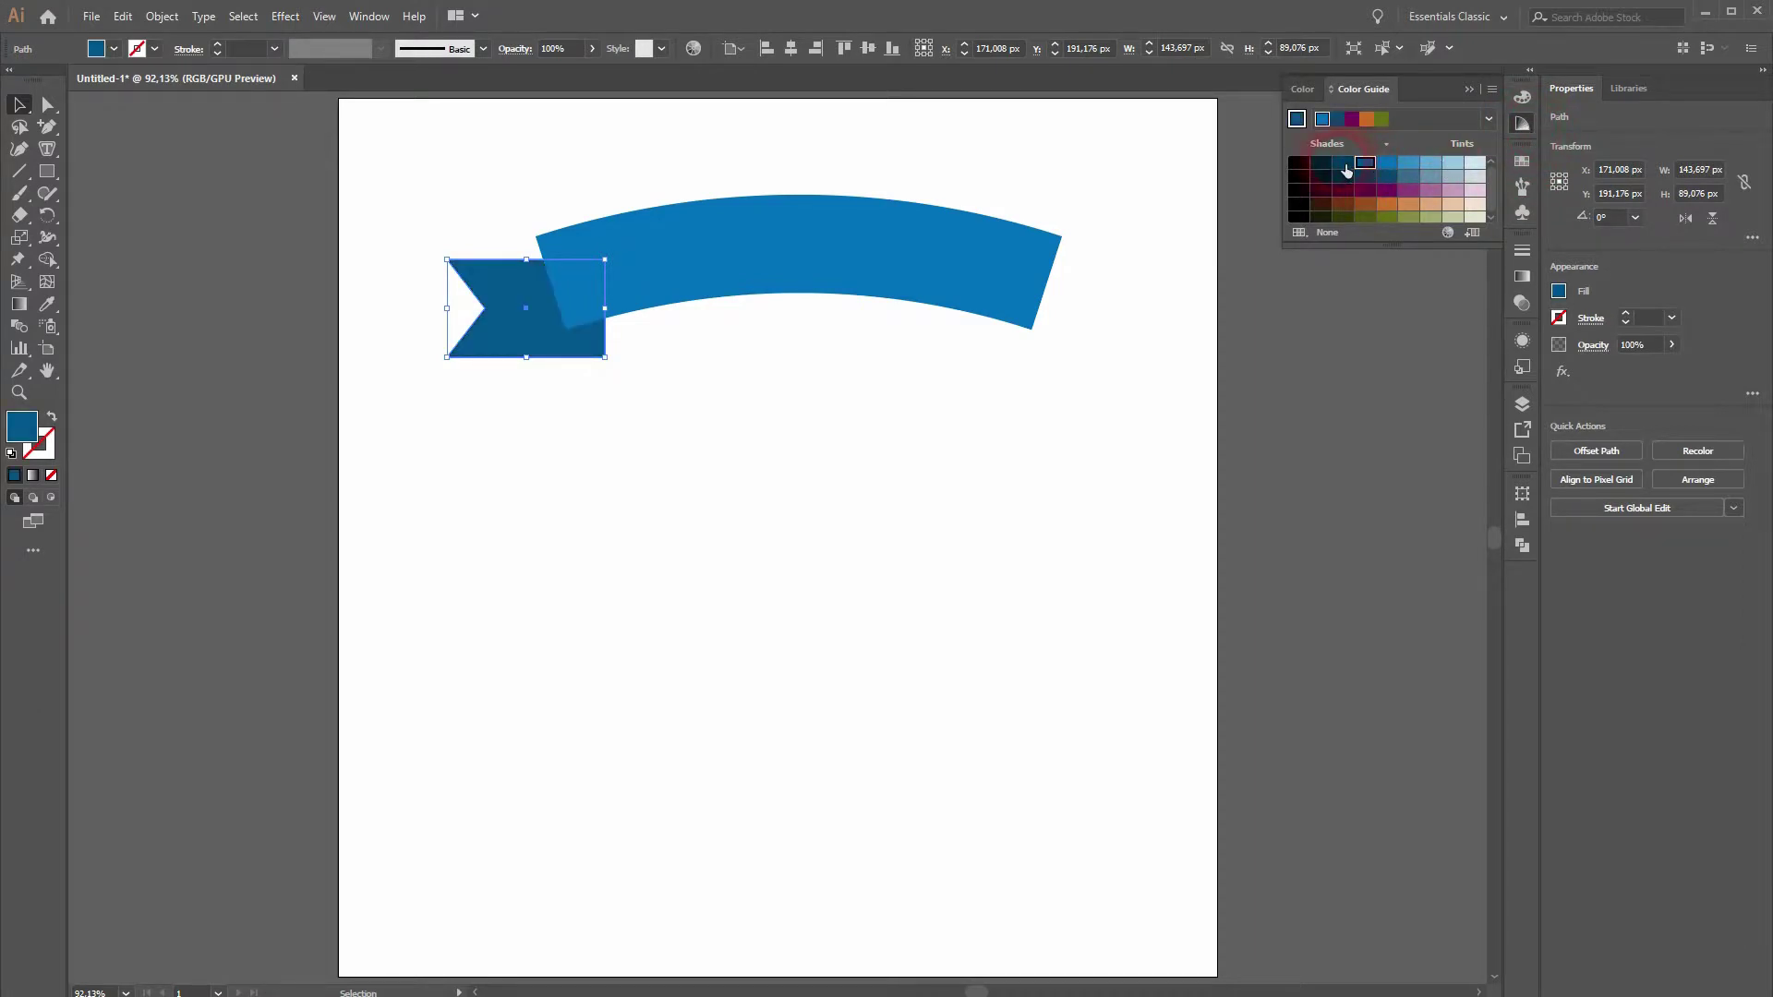
pyautogui.click(1390, 164)
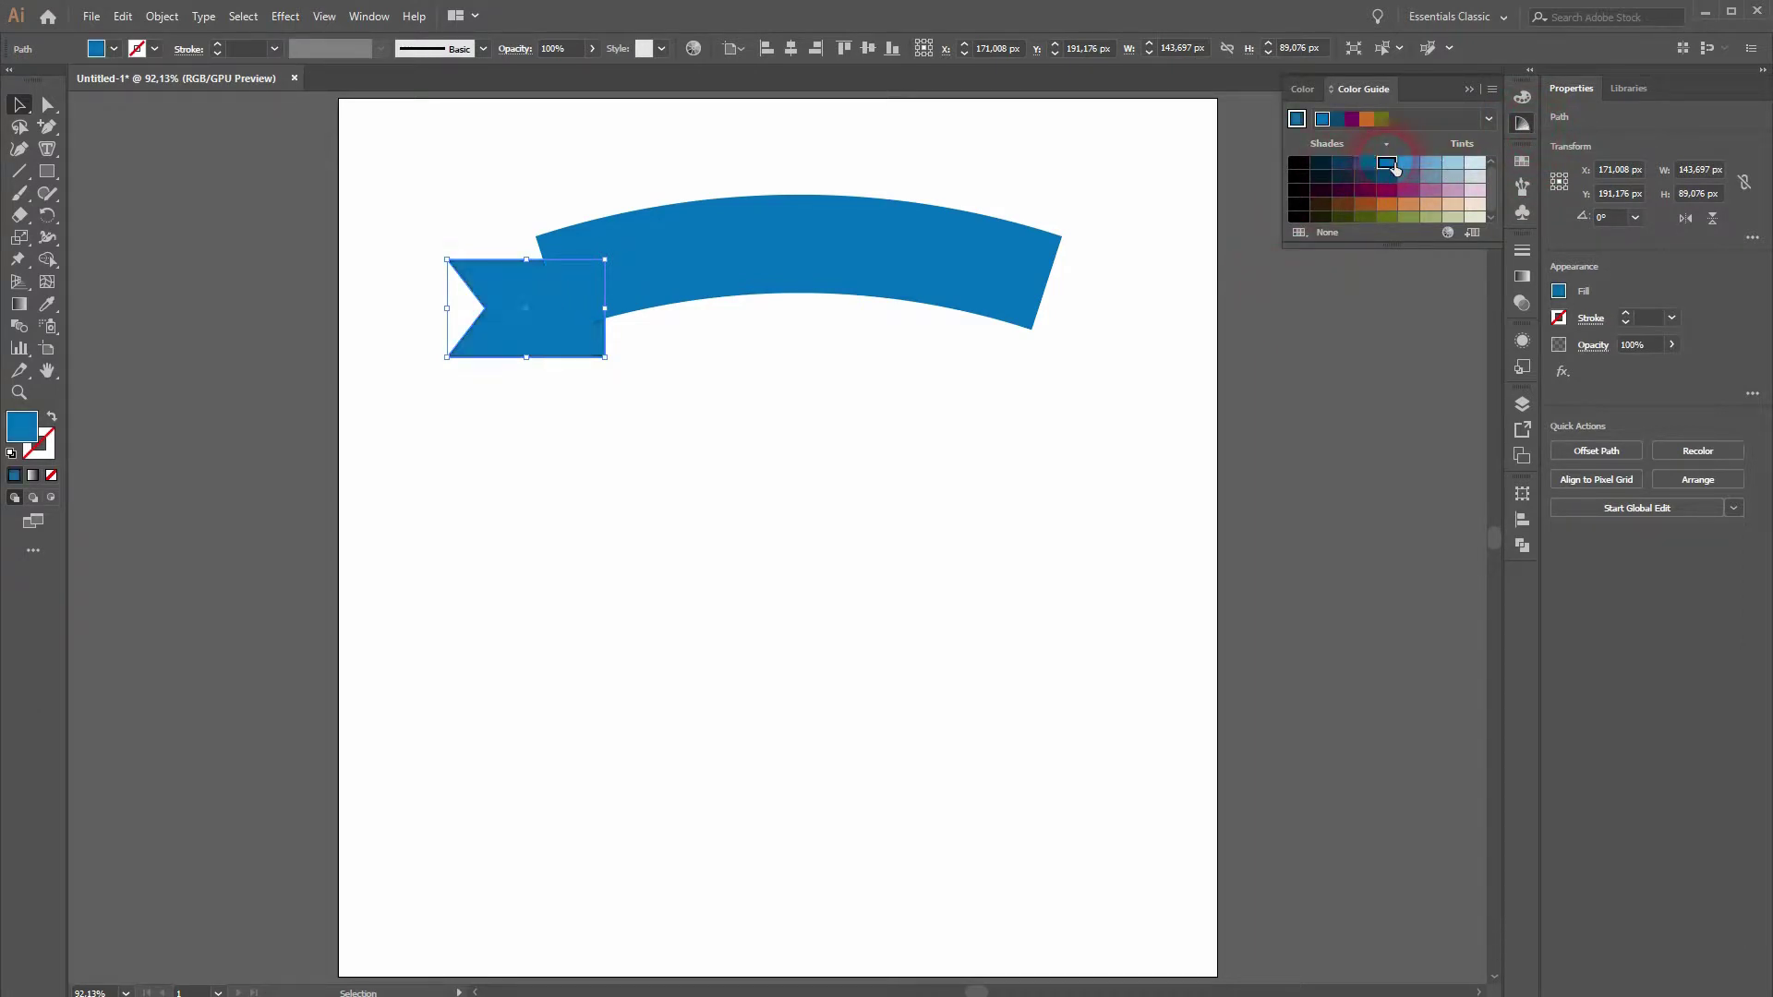
pyautogui.click(1371, 166)
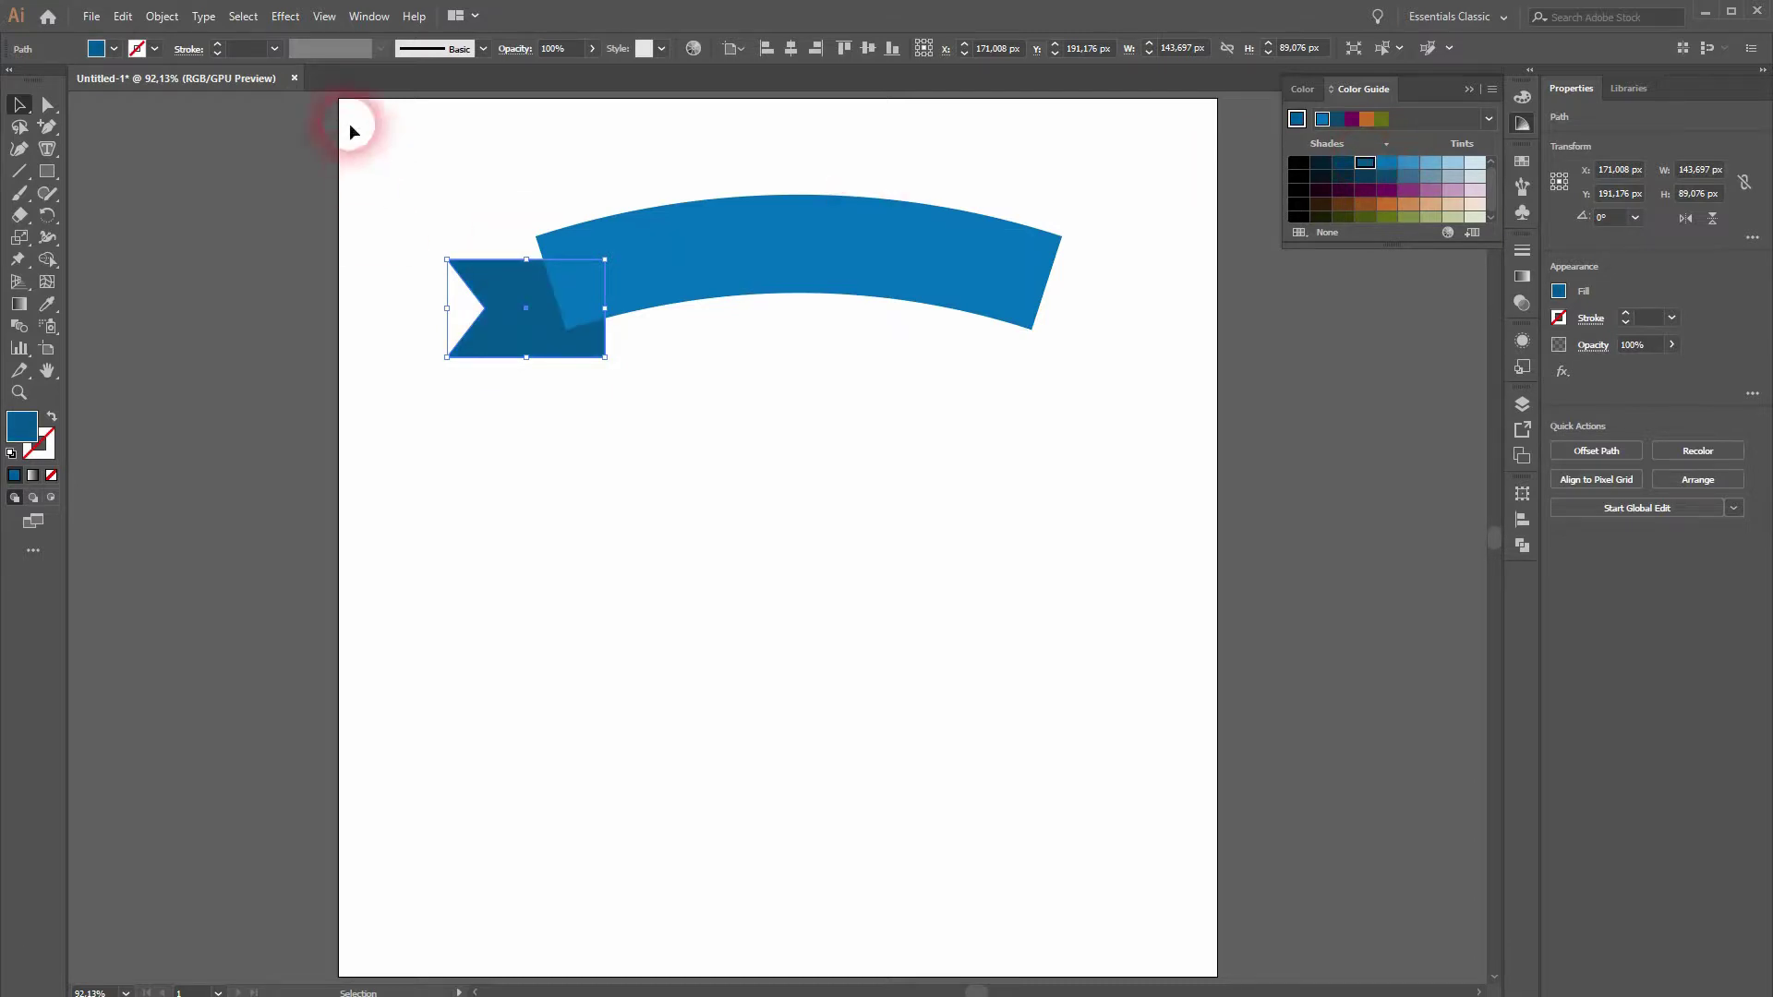
pyautogui.click(324, 16)
pyautogui.moveTo(369, 16)
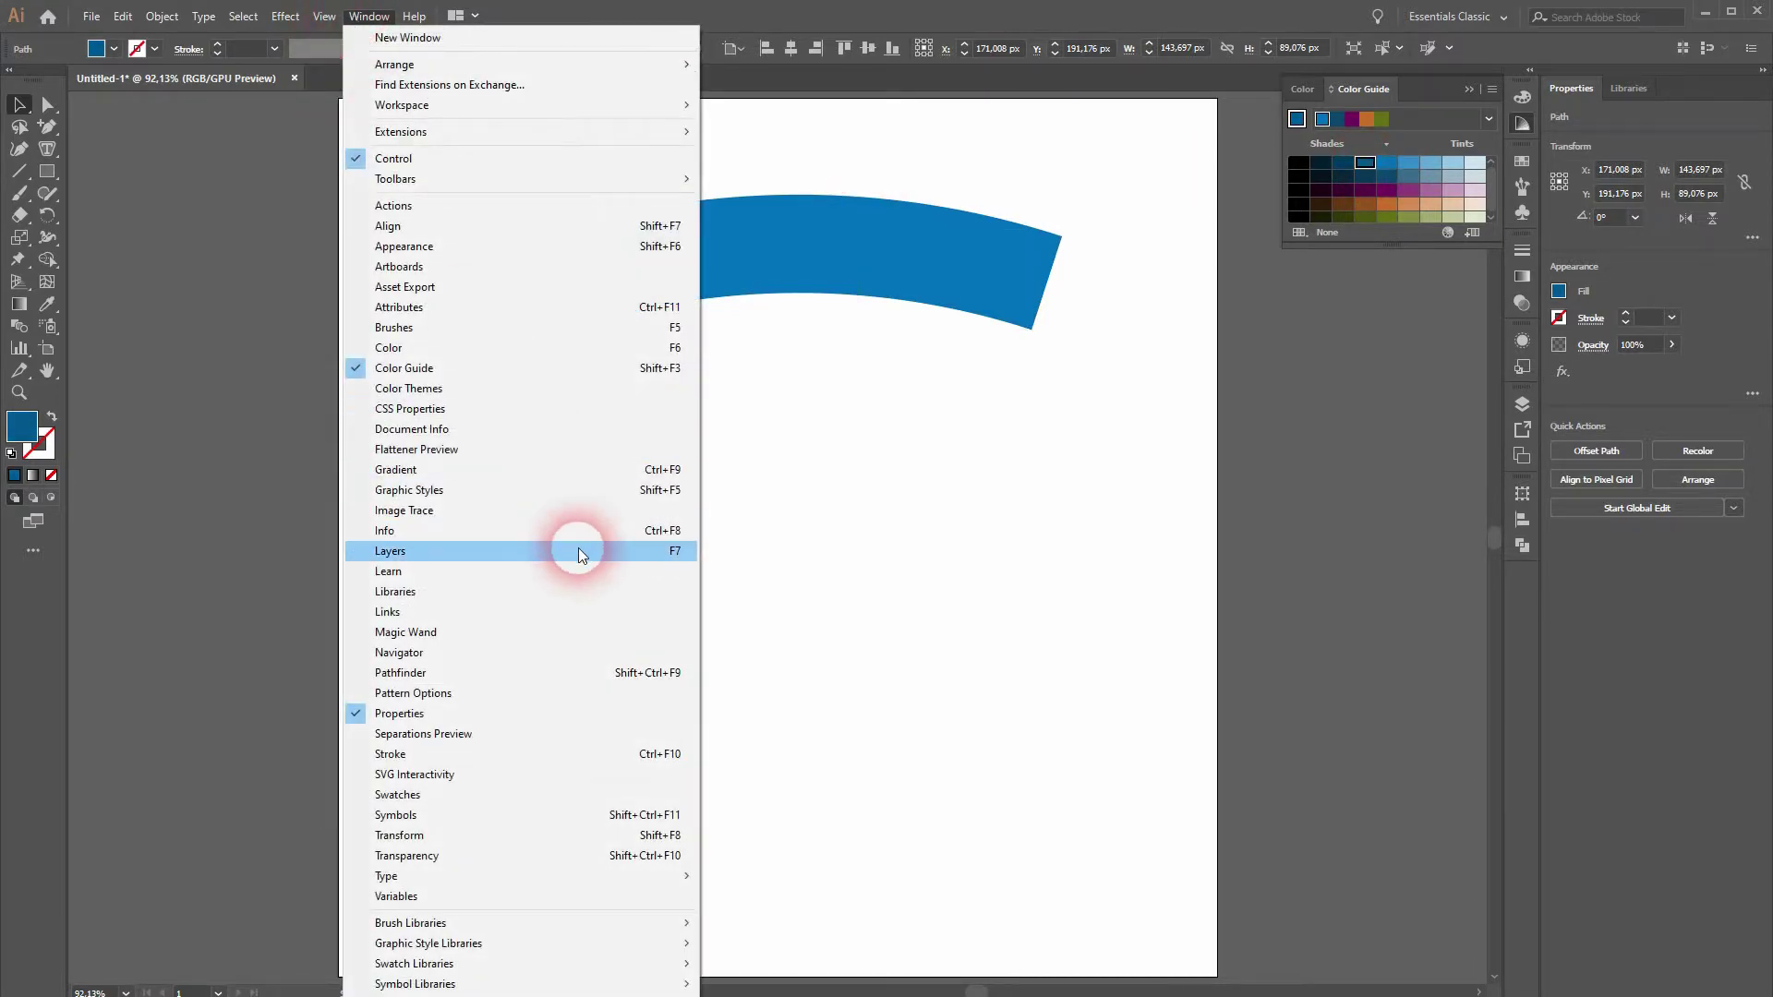
pyautogui.click(1470, 91)
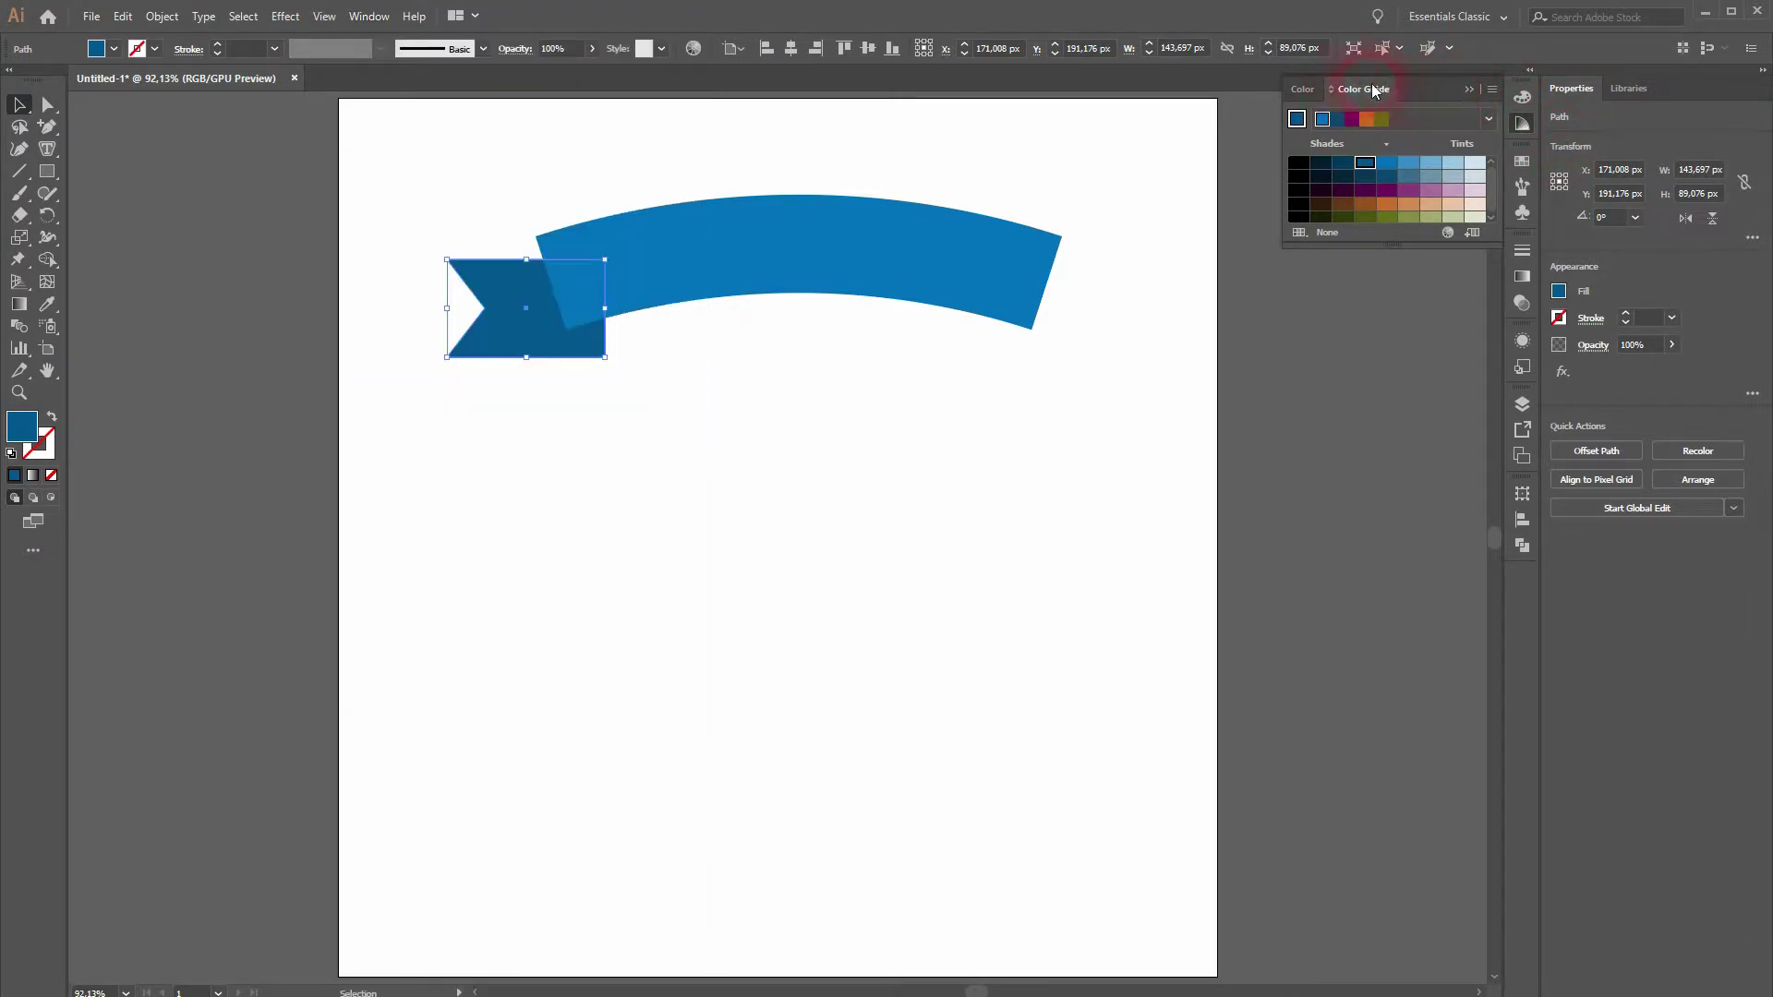
# Apply a horizontal Arc warp effect with a 20% bend to the notched tail.
pyautogui.click(305, 21)
pyautogui.click(413, 253)
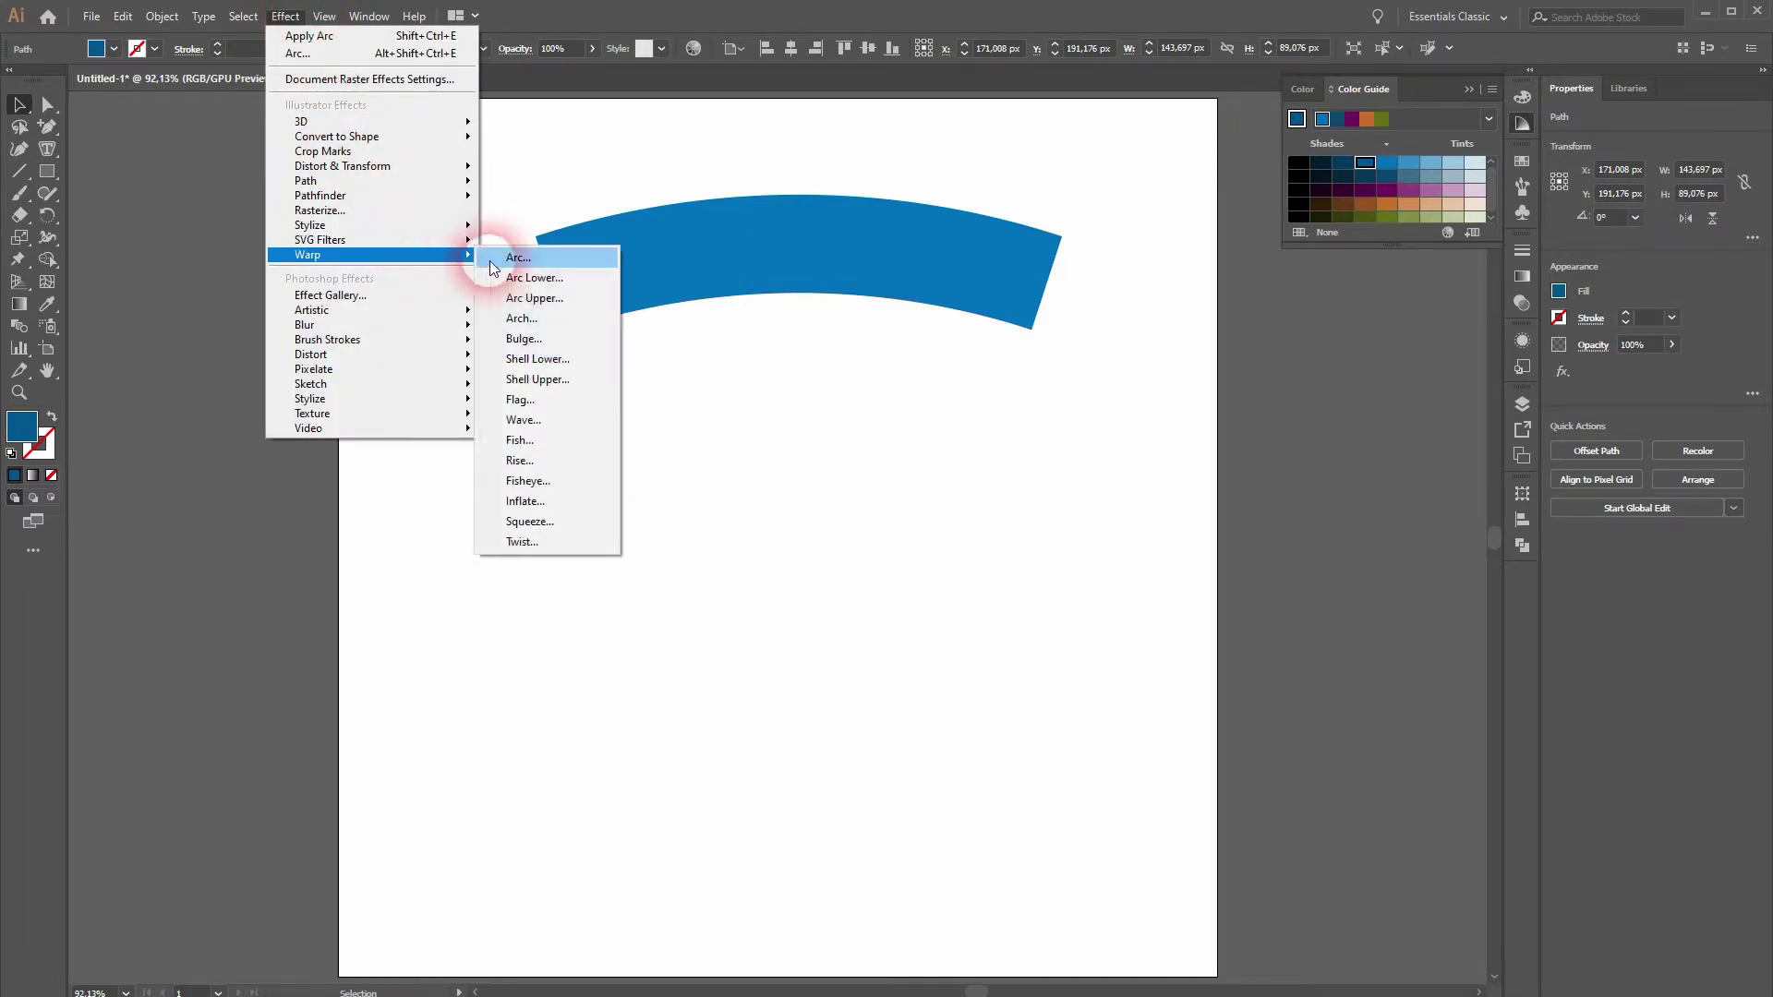
pyautogui.click(546, 259)
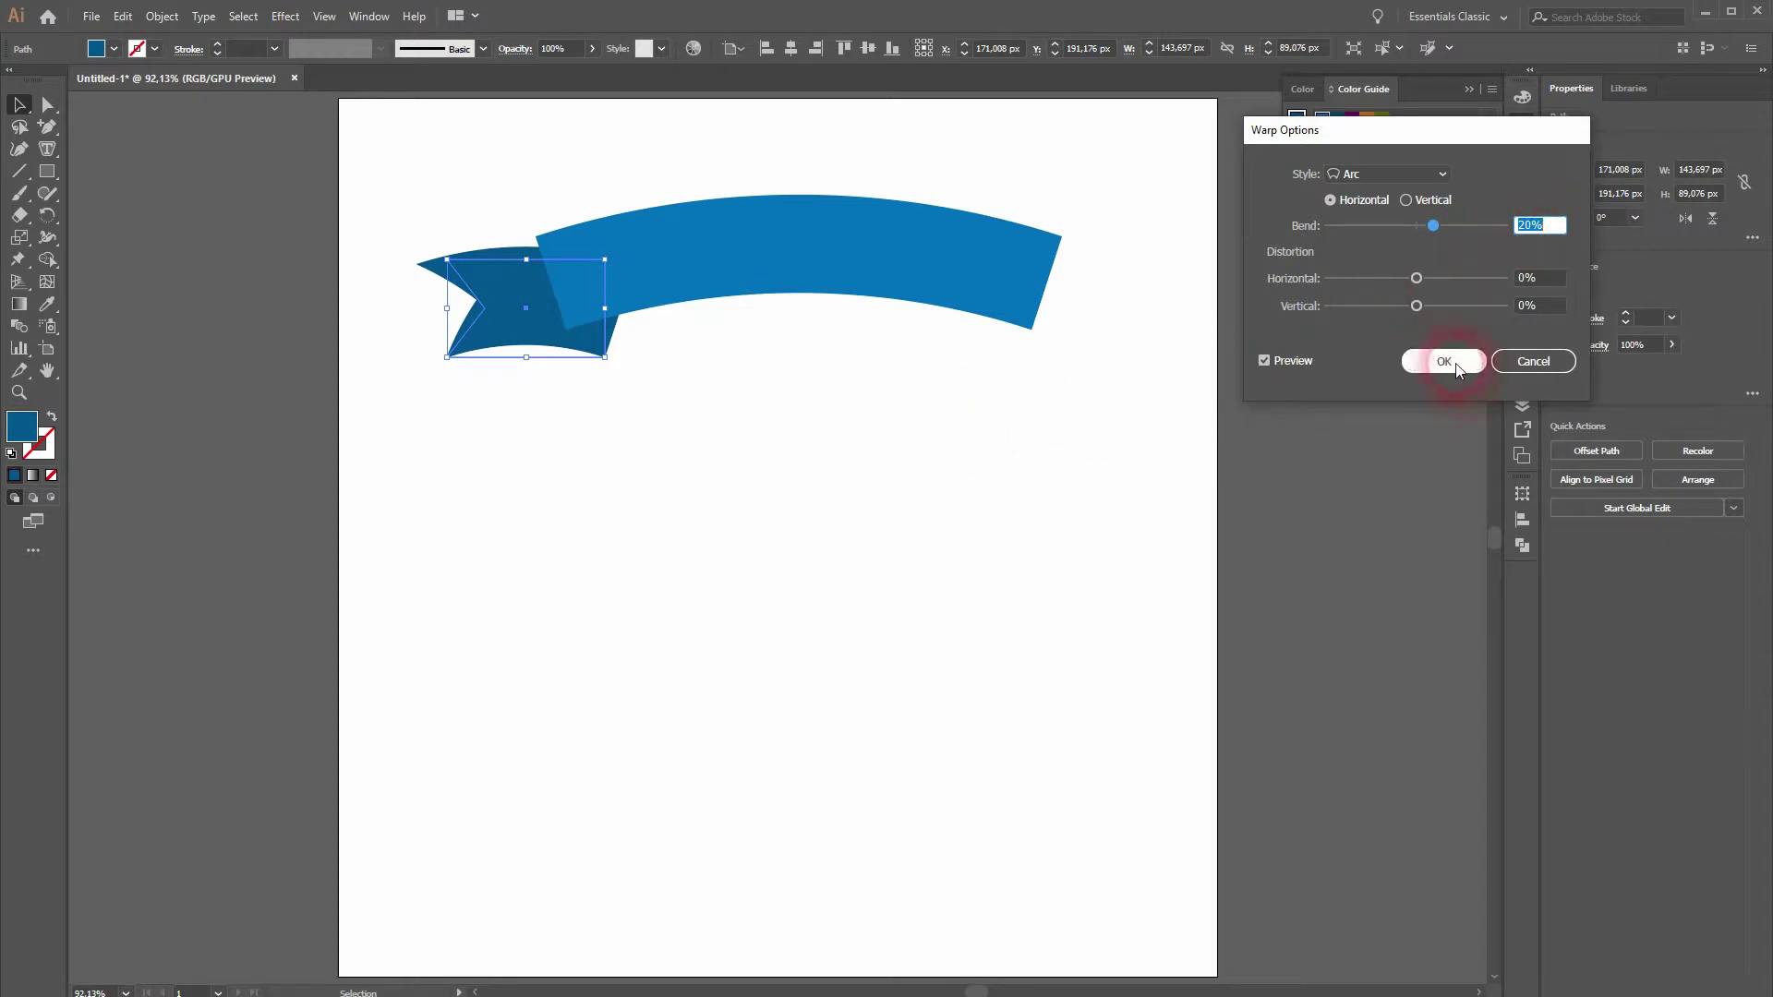
pyautogui.moveTo(1433, 218); pyautogui.dragTo(1452, 229)
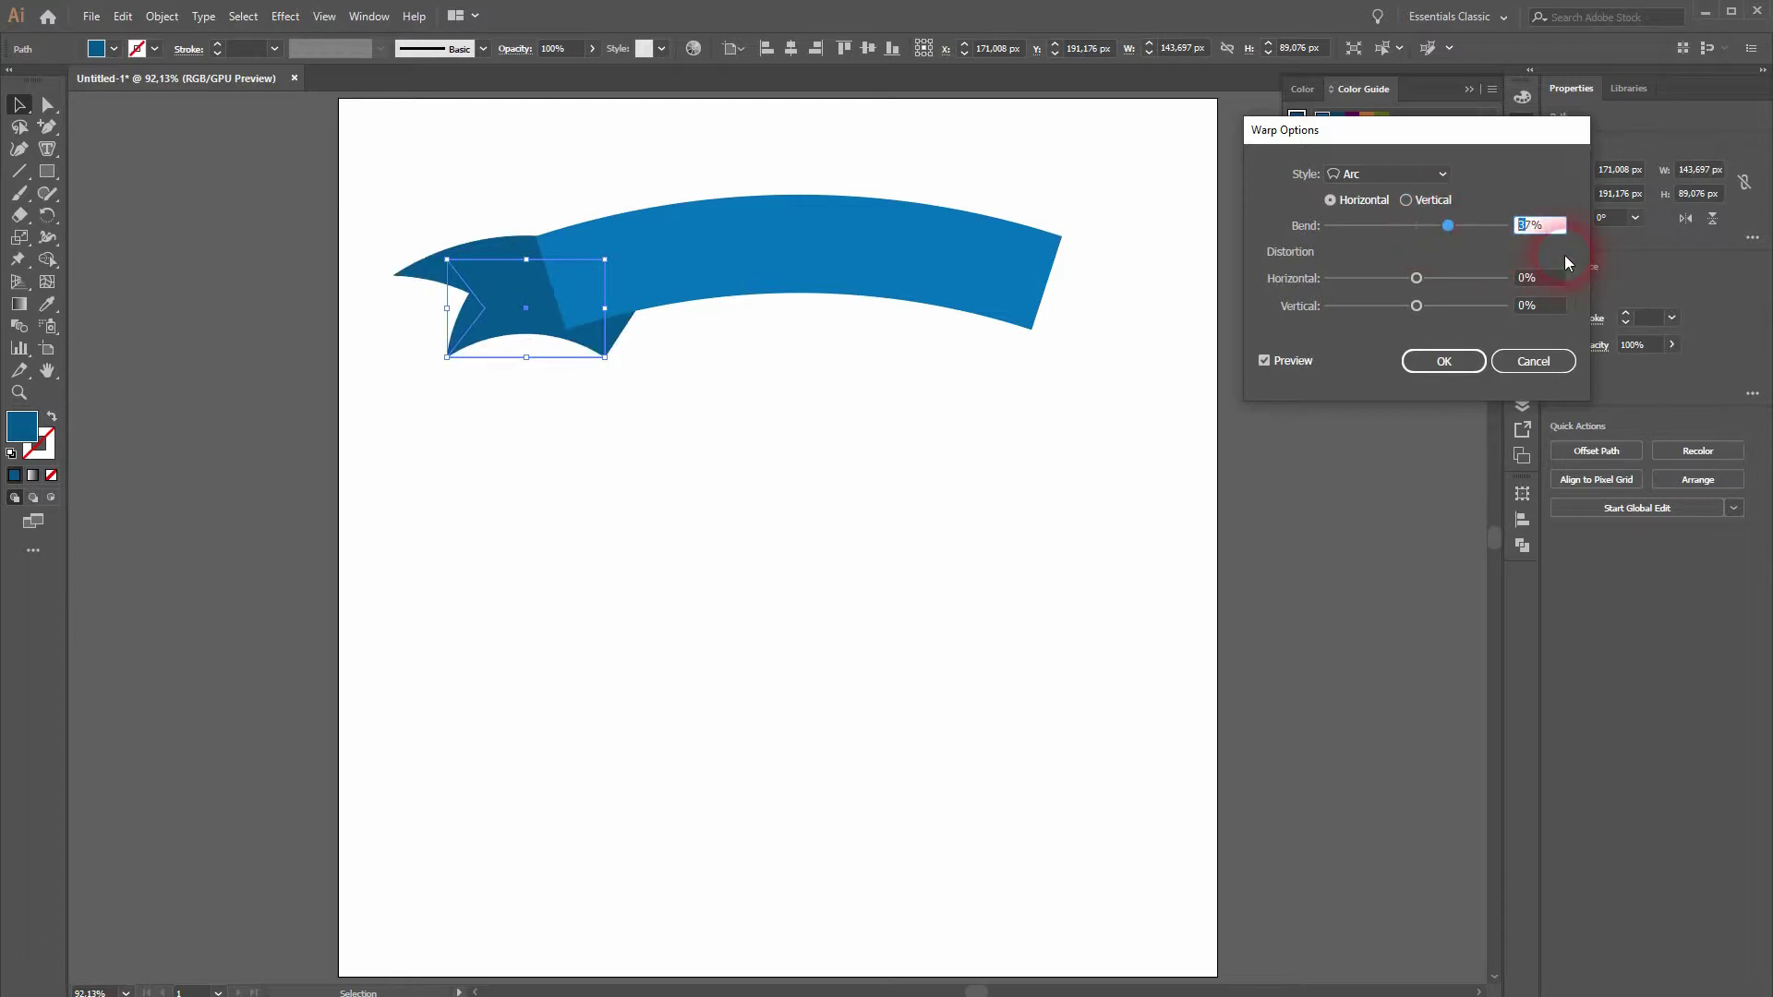
pyautogui.click(1453, 381)
pyautogui.click(681, 360)
# Rotate the notched tail about 15.5° counterclockwise and position it slightly lower under the banner's left end.
pyautogui.moveTo(534, 328); pyautogui.dragTo(555, 350)
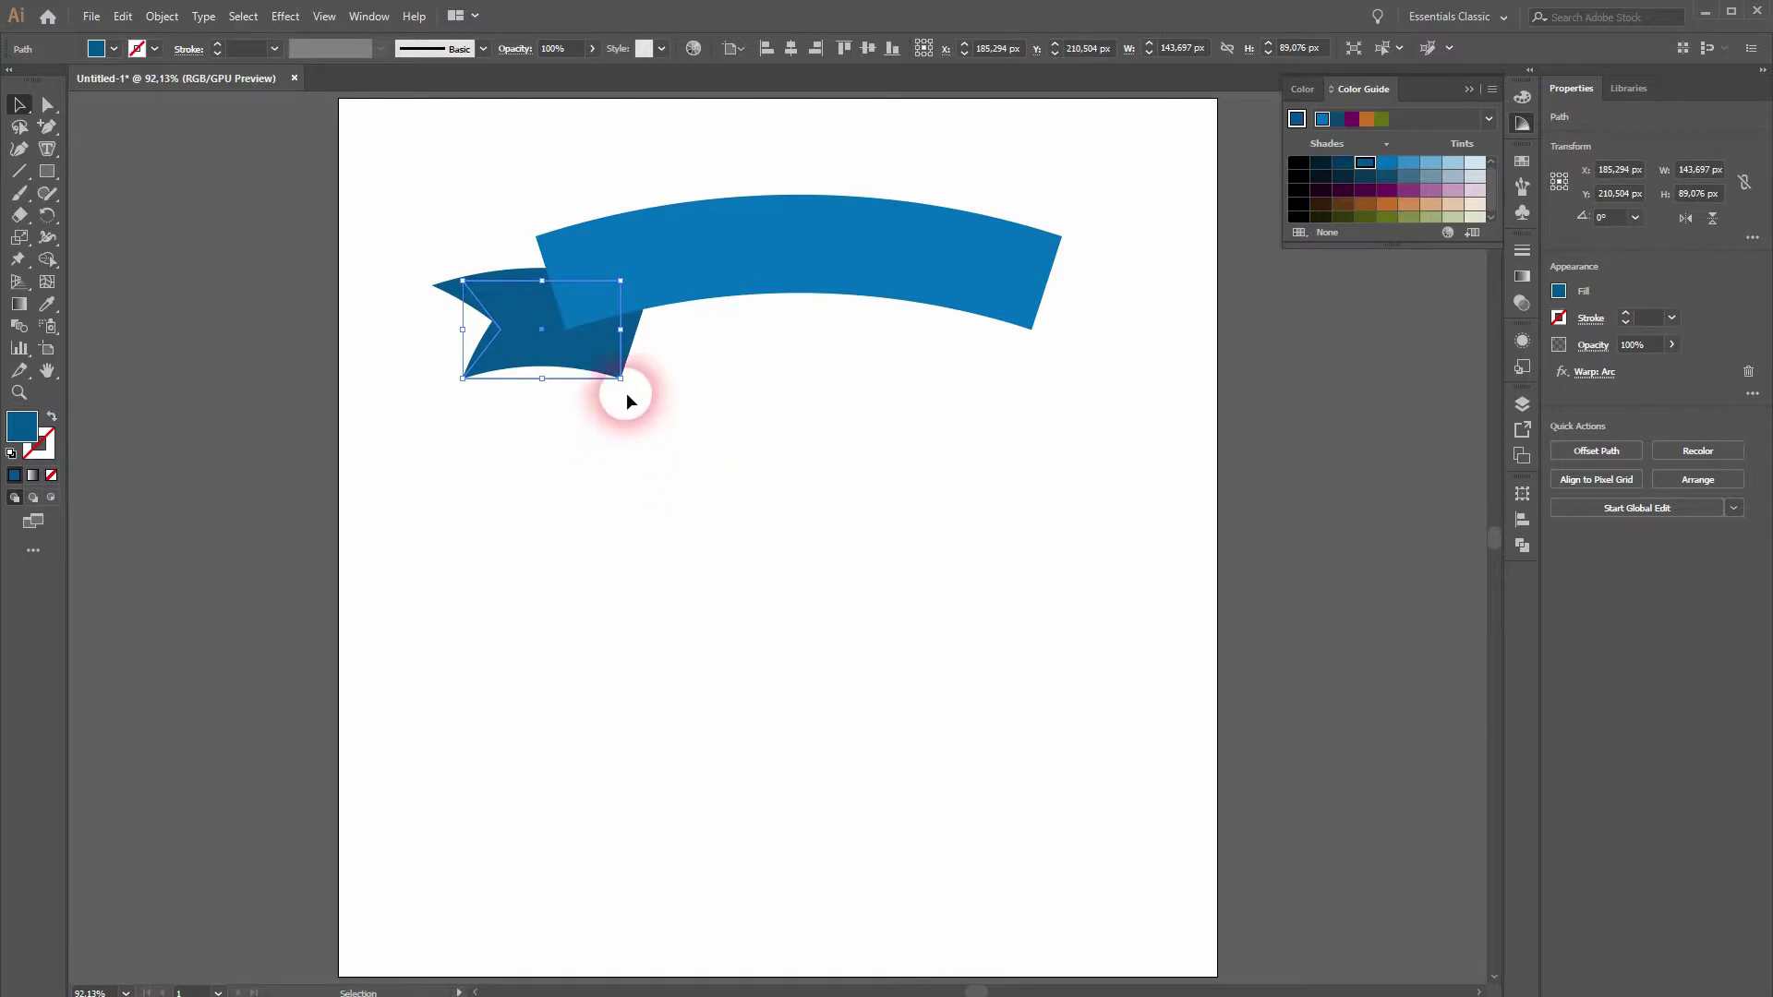
pyautogui.moveTo(635, 395); pyautogui.dragTo(544, 342)
pyautogui.click(784, 334)
pyautogui.click(669, 489)
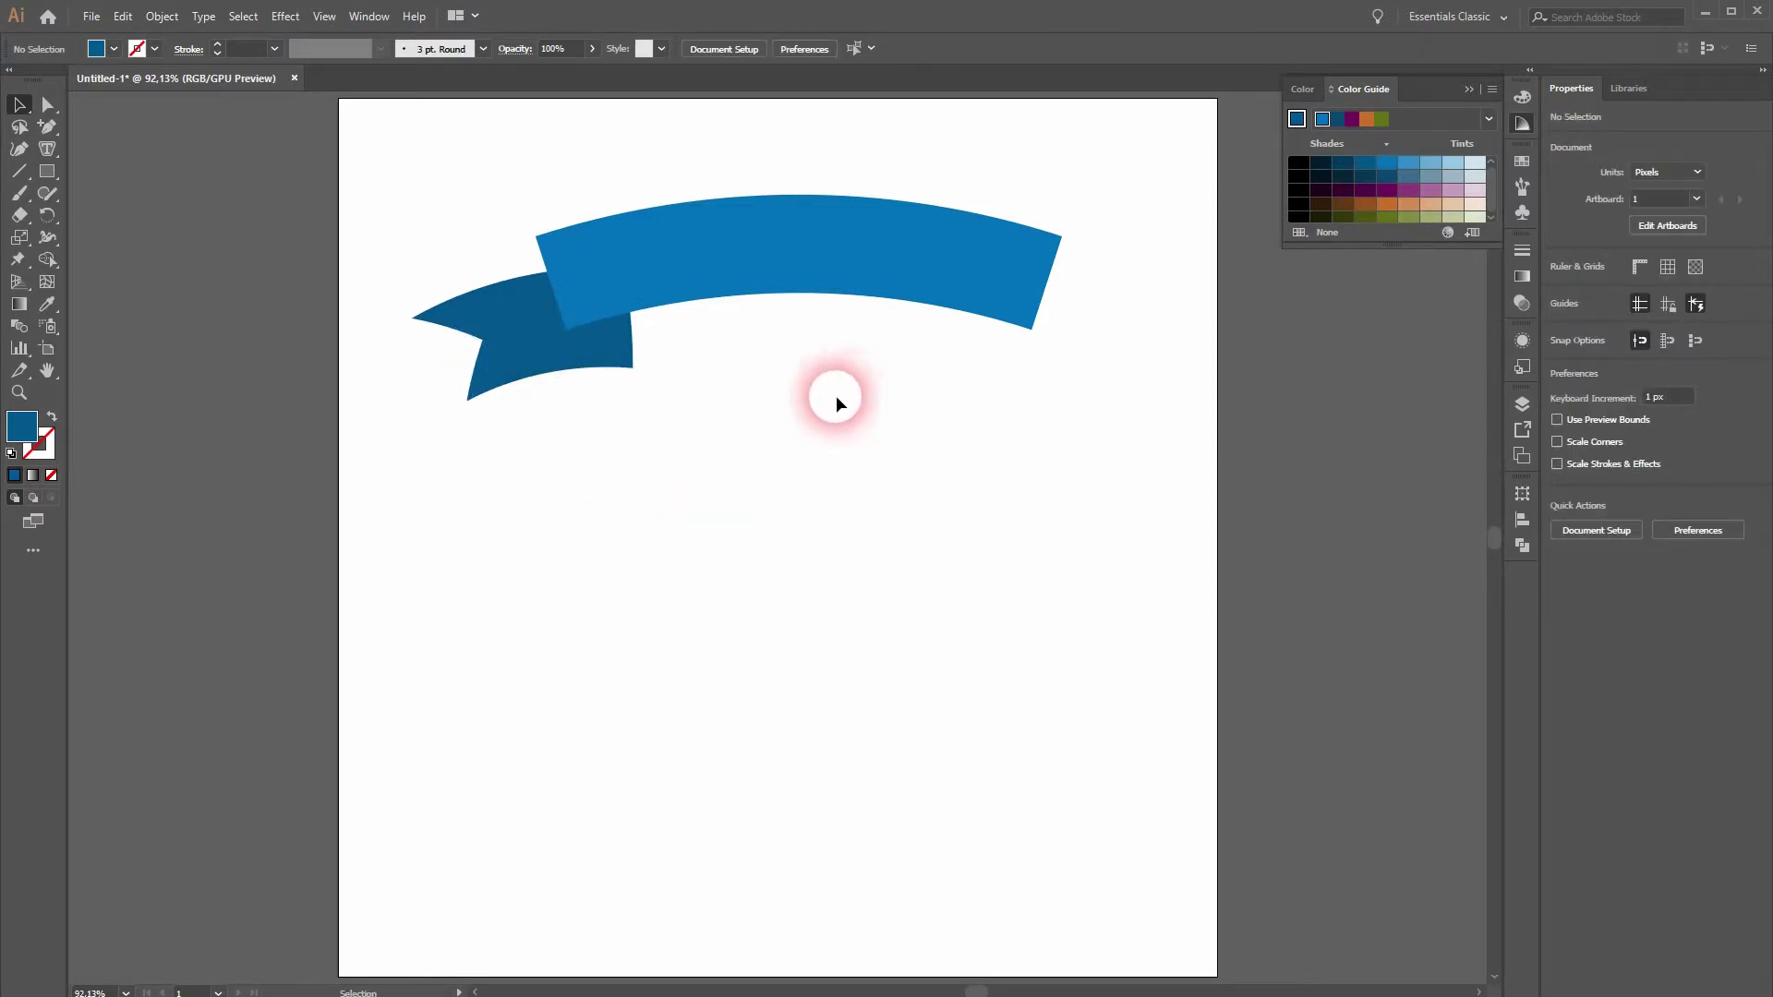
# Expand the appearance of the arched banner so its warp becomes an editable path.
pyautogui.click(769, 259)
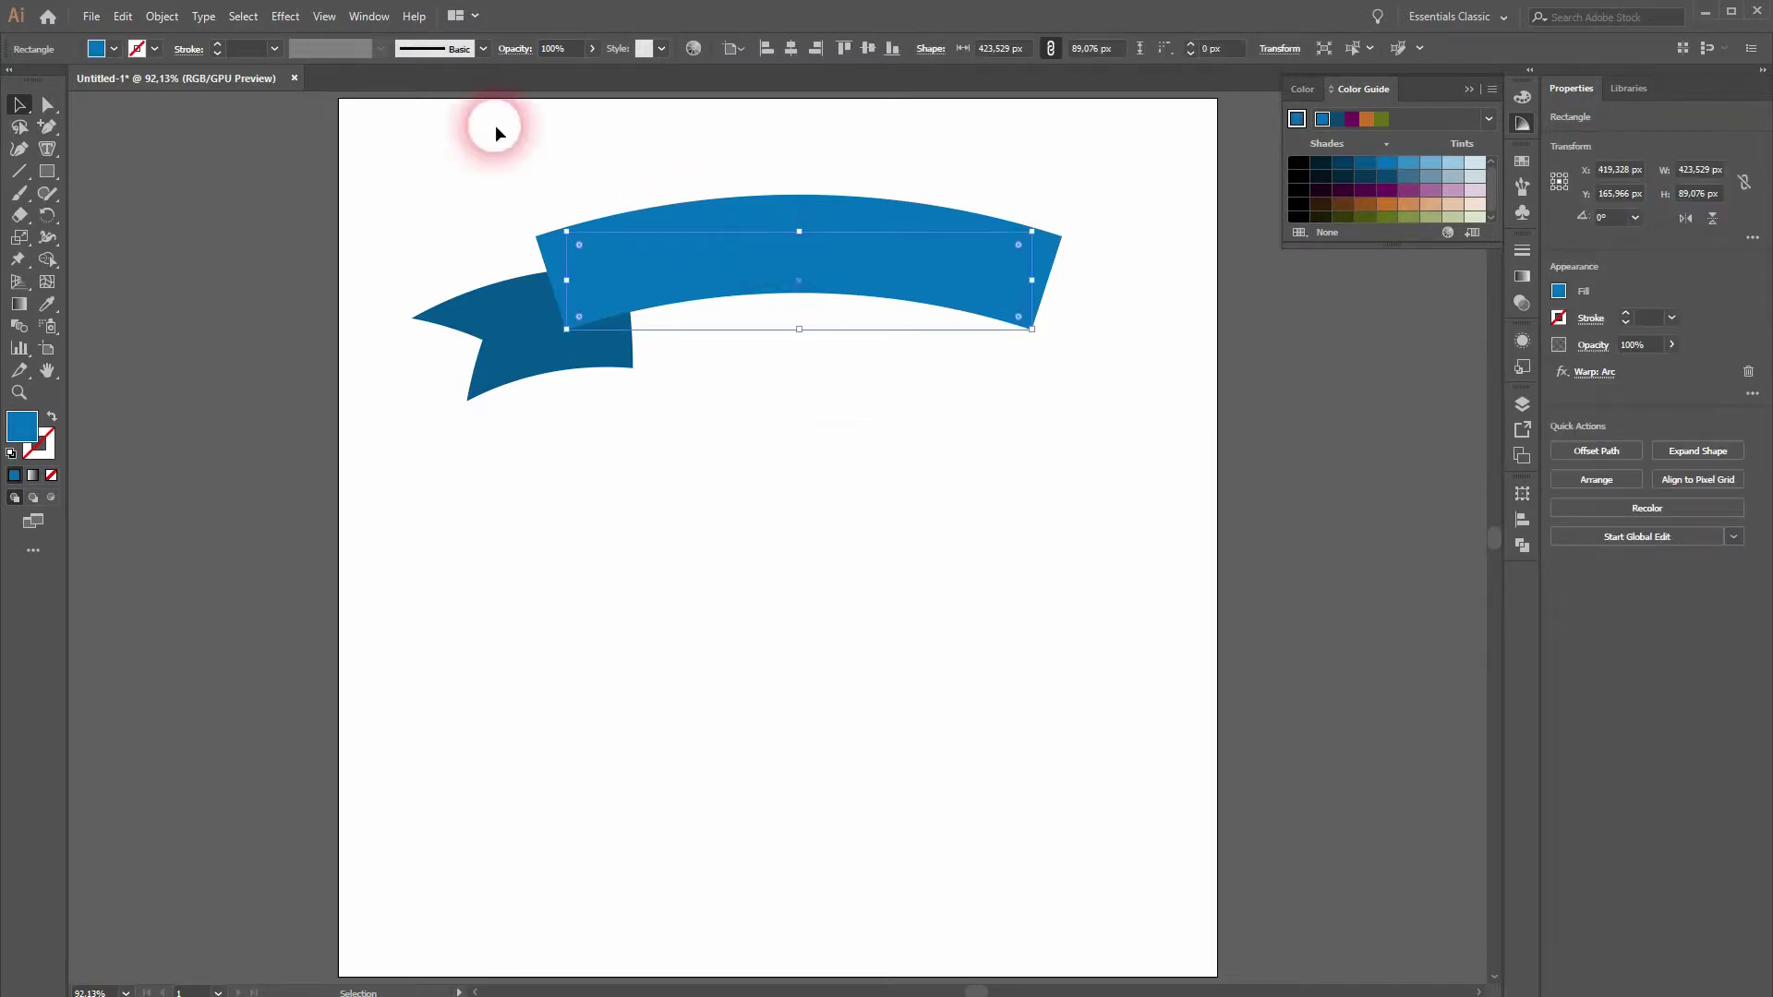
pyautogui.click(164, 17)
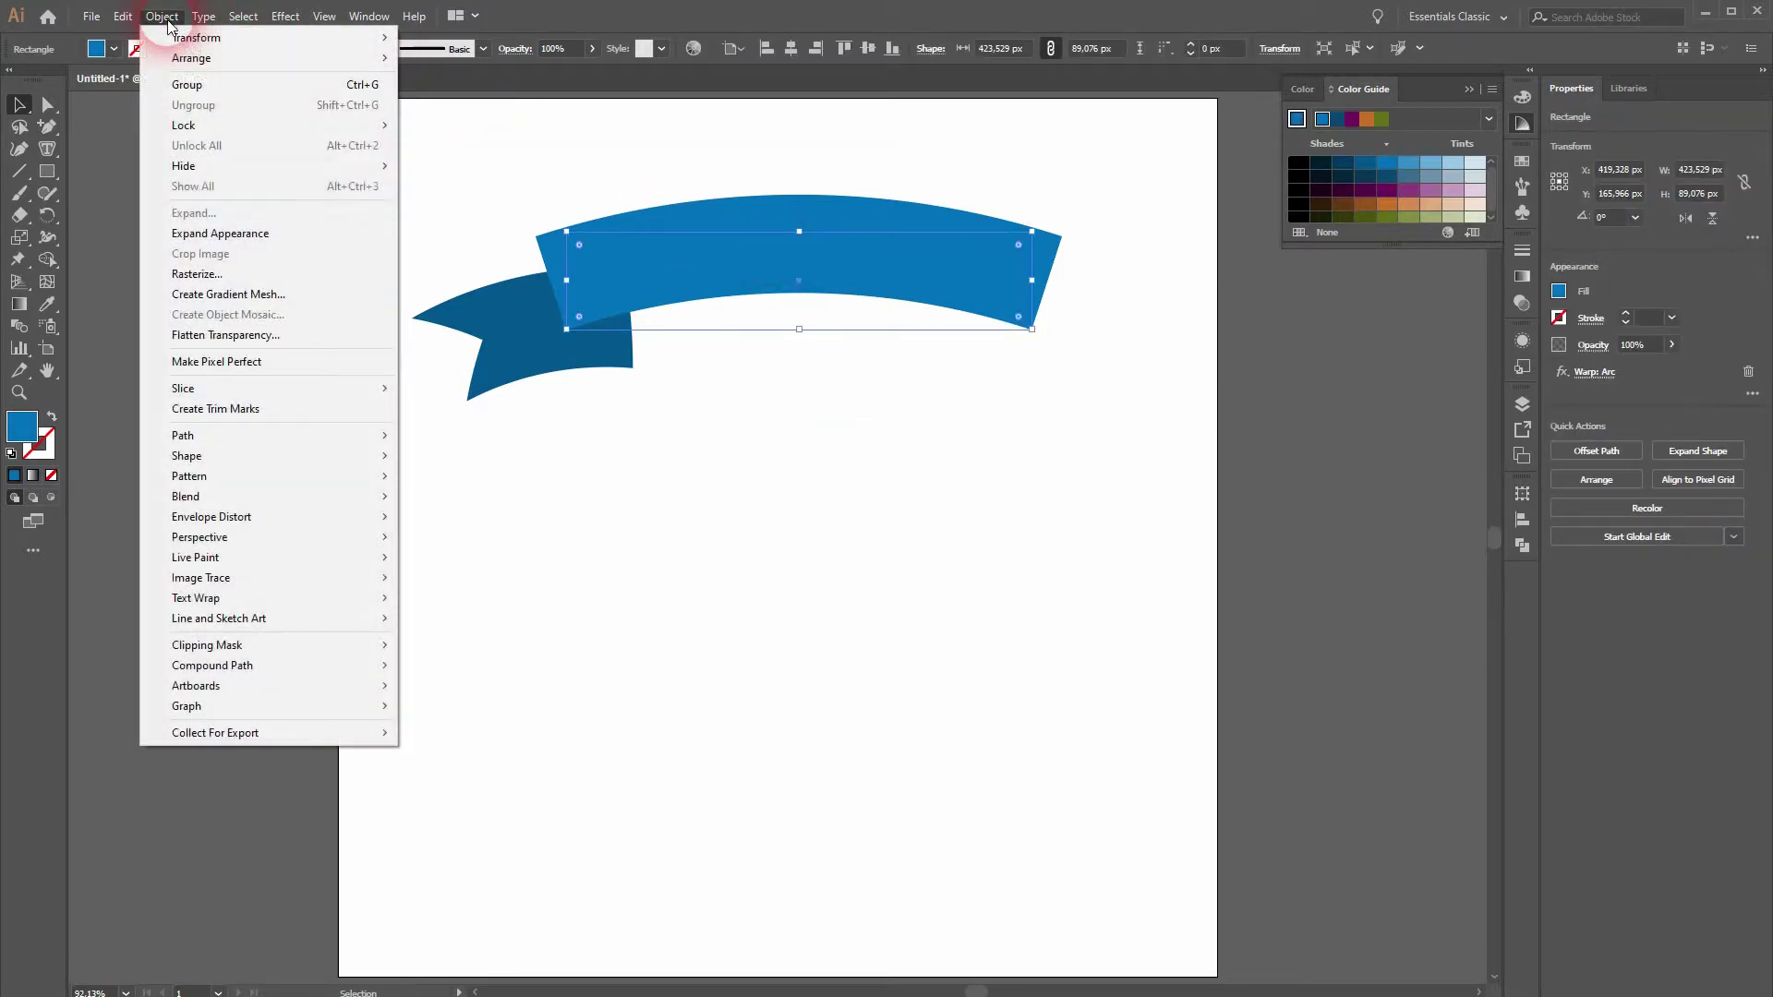
pyautogui.click(312, 233)
pyautogui.click(869, 502)
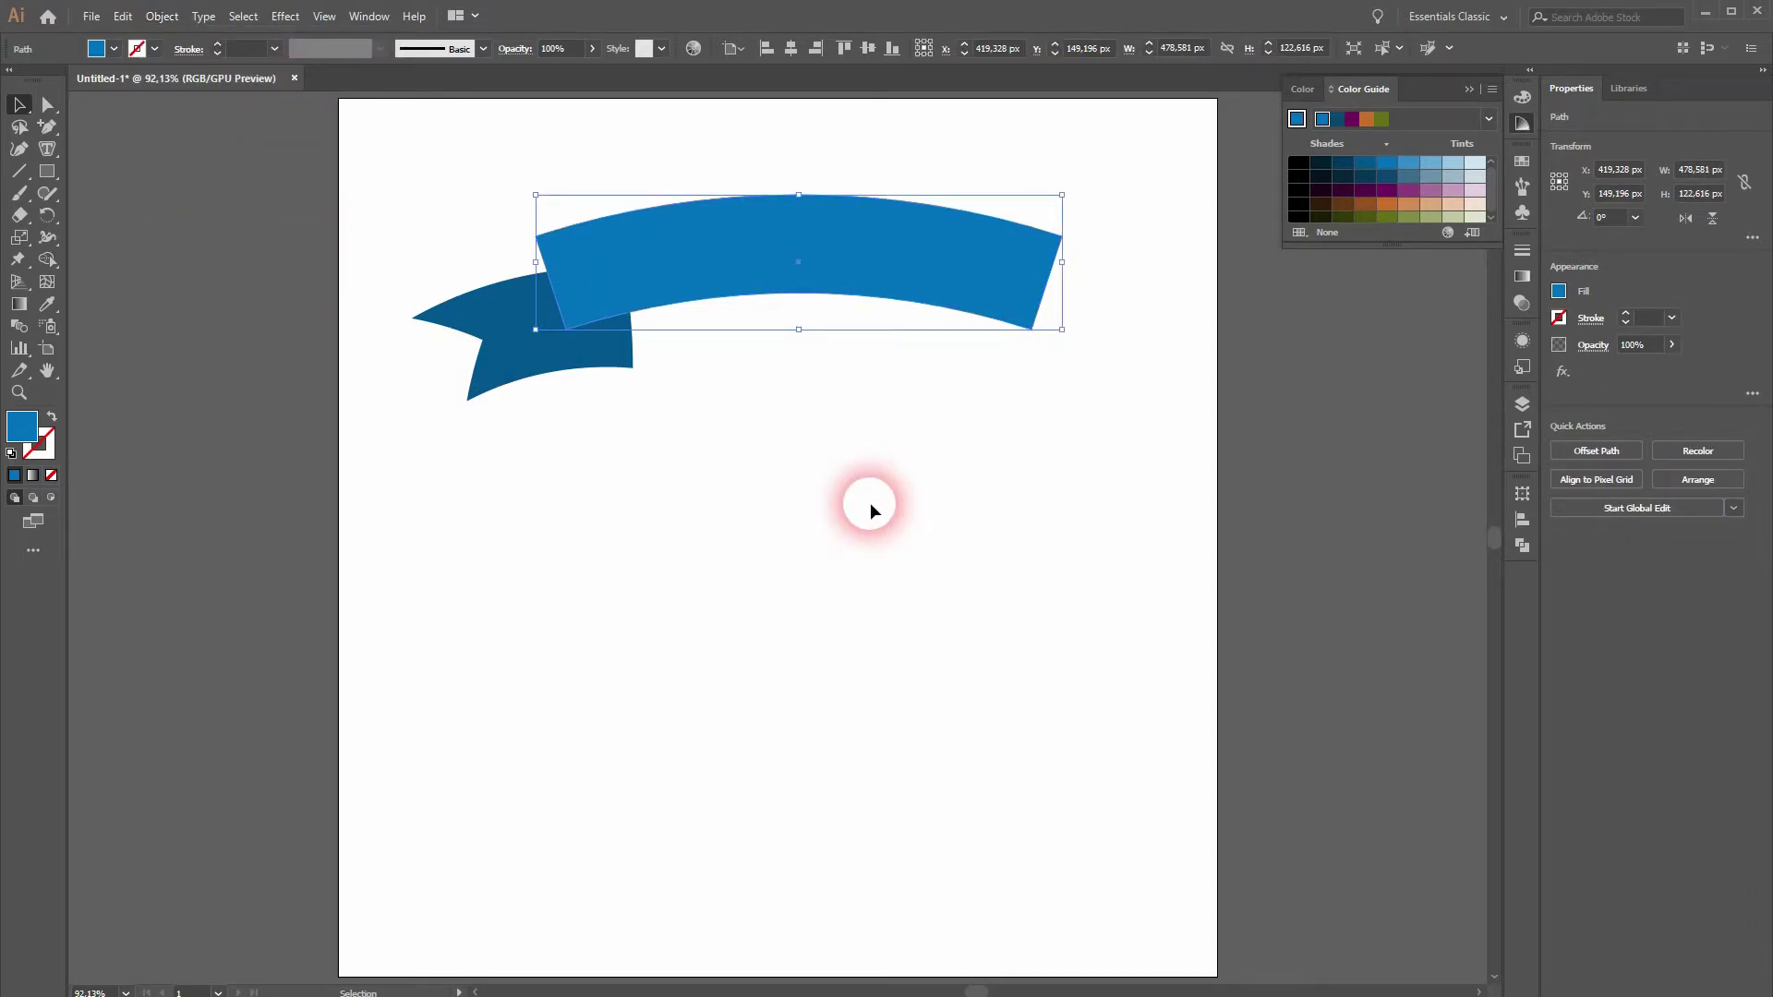
pyautogui.click(870, 503)
# Expand the appearance of the notched tail so its Arc warp becomes an editable path.
pyautogui.click(506, 345)
pyautogui.click(162, 16)
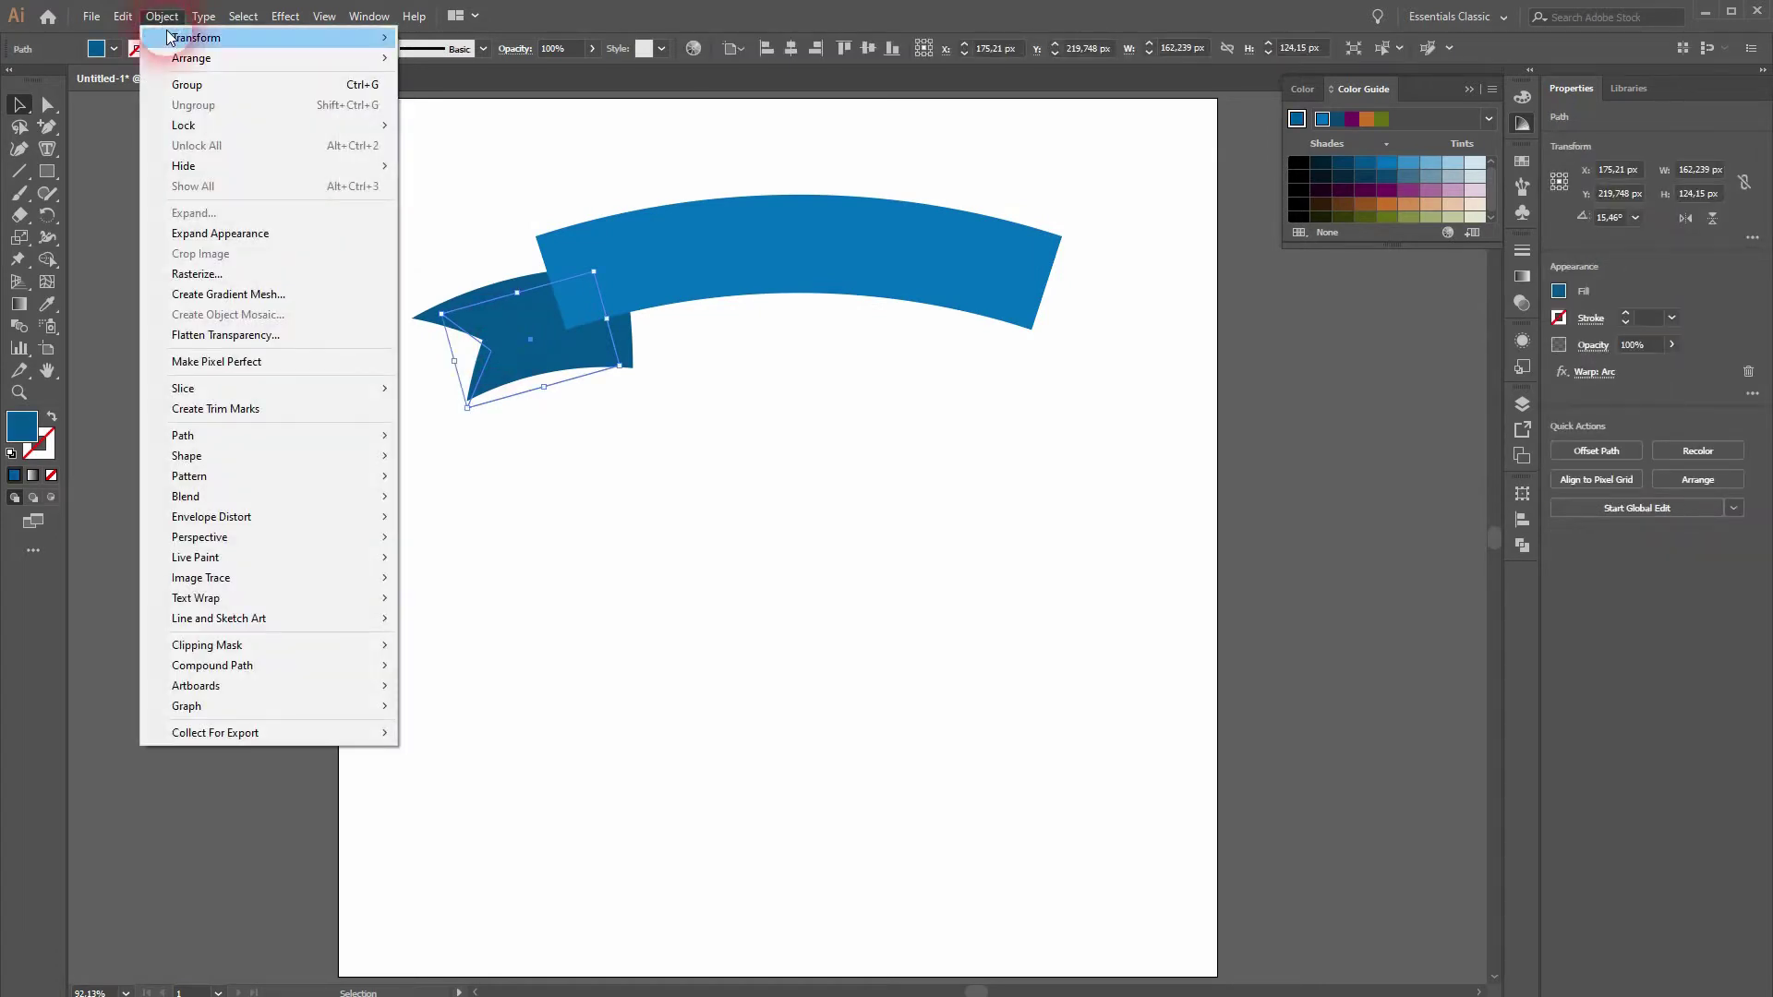
pyautogui.click(250, 233)
pyautogui.click(800, 550)
# Draw a curved fold with the Pen tool between the banner's lower-left corner and the tail's inner edge, filled with a darker blue shade.
pyautogui.scroll(4, 550, 338)
pyautogui.scroll(2, 614, 342)
pyautogui.hscroll(2, 614, 342)
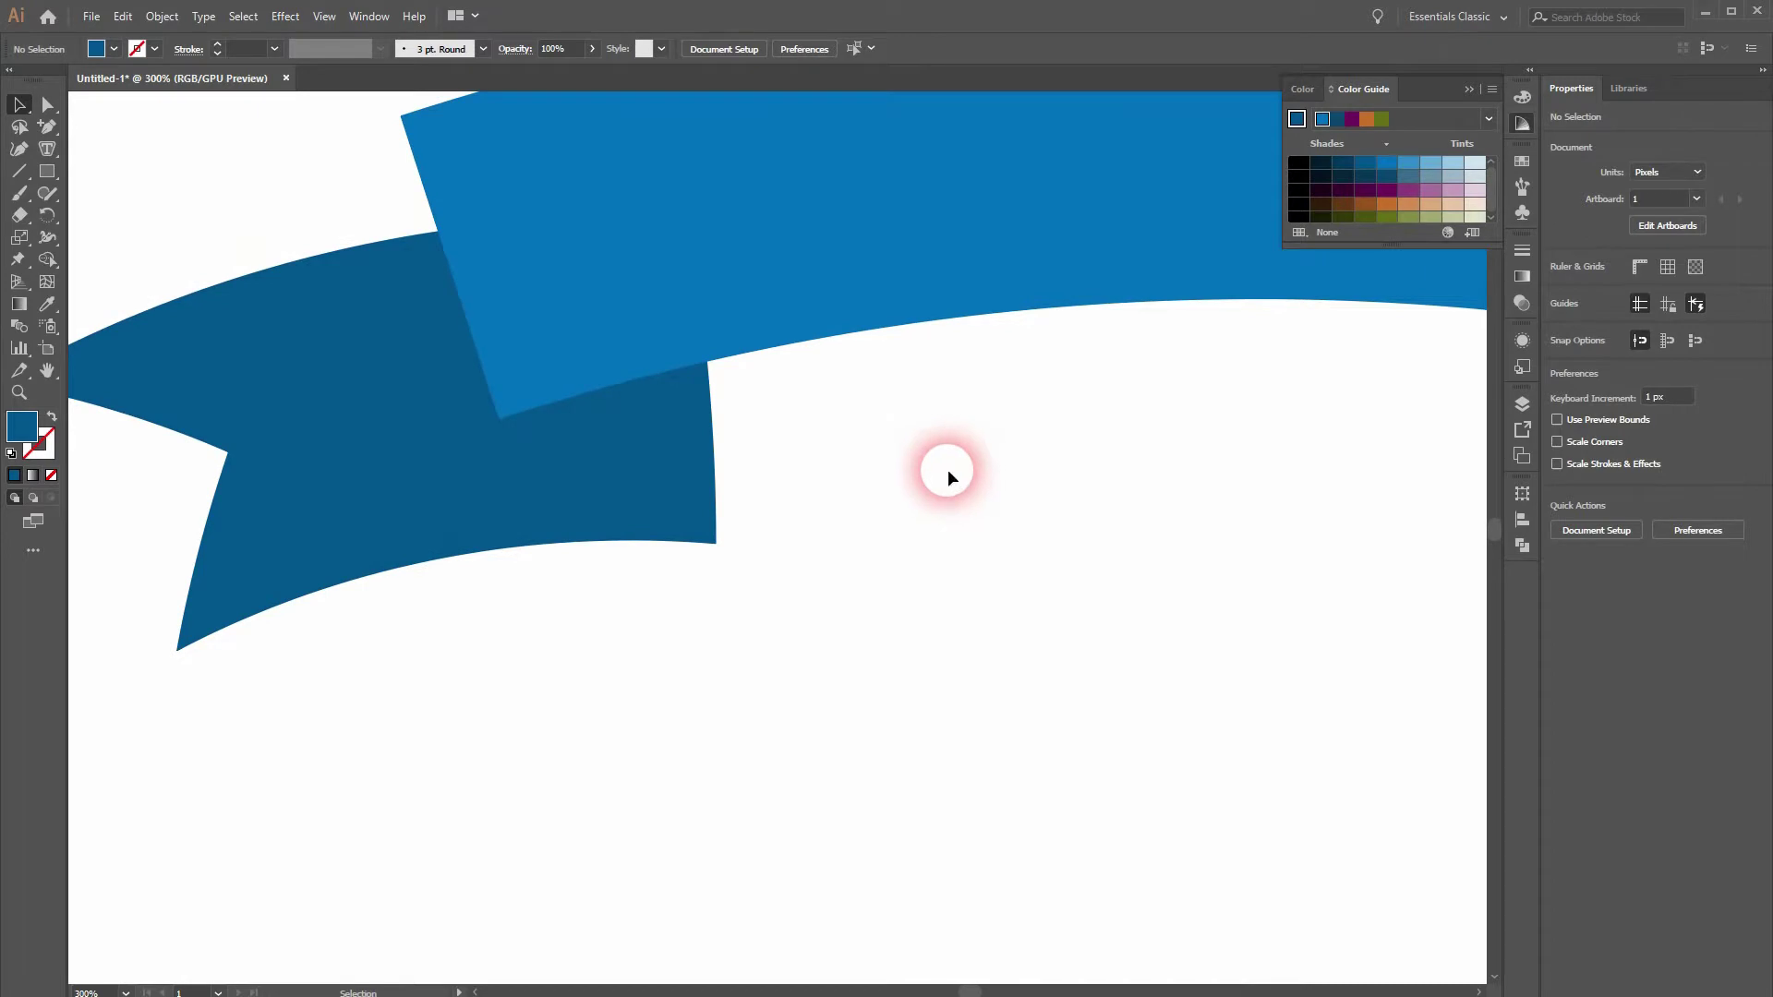
pyautogui.moveTo(47, 124); pyautogui.dragTo(118, 126)
pyautogui.click(1413, 199)
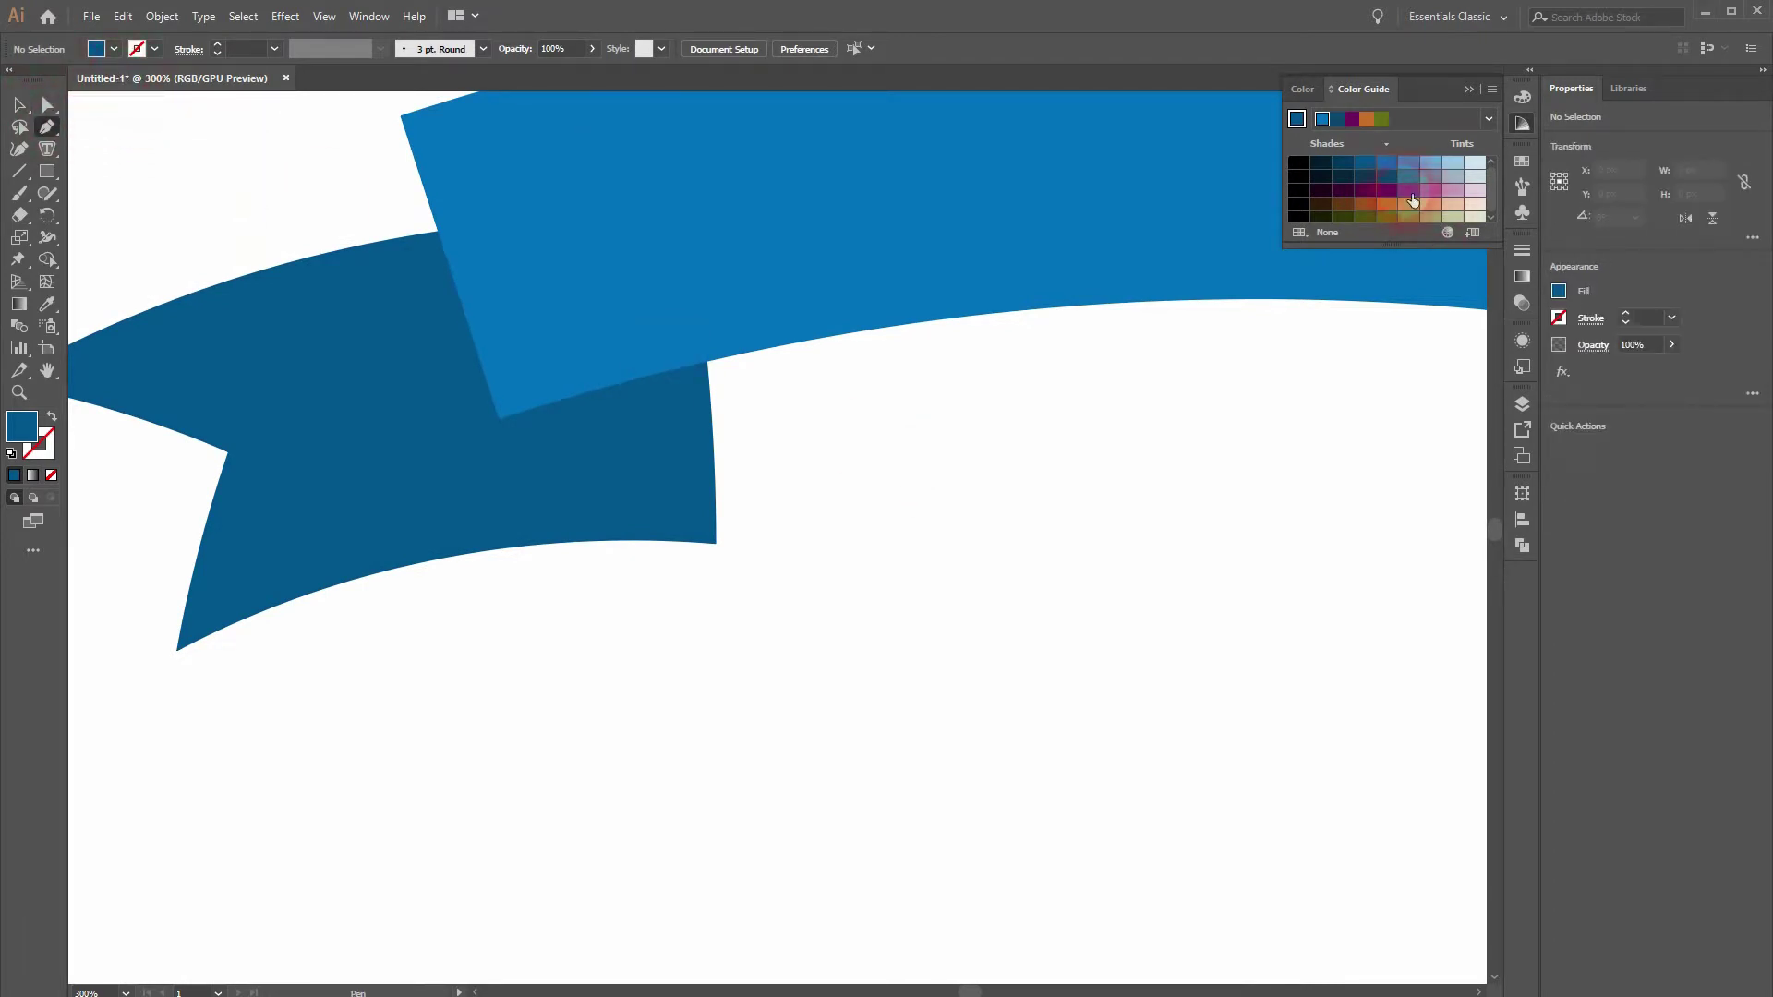
pyautogui.click(1352, 168)
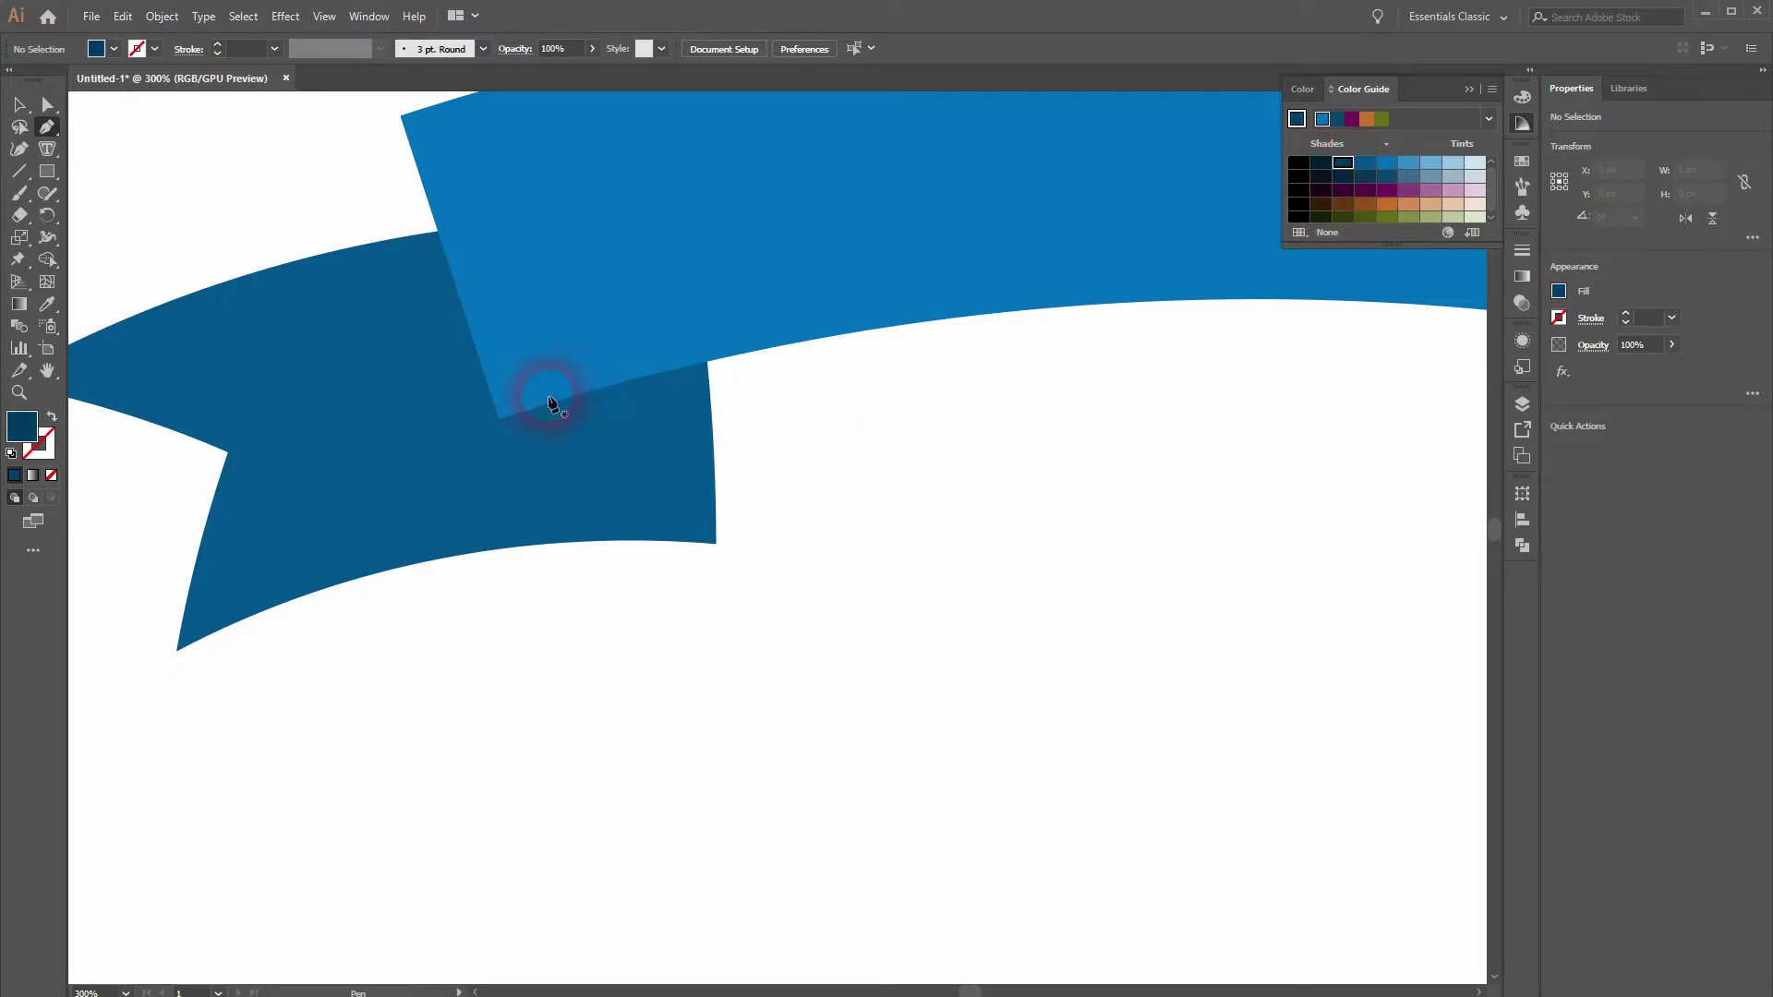
pyautogui.click(499, 420)
pyautogui.moveTo(716, 543); pyautogui.dragTo(761, 704)
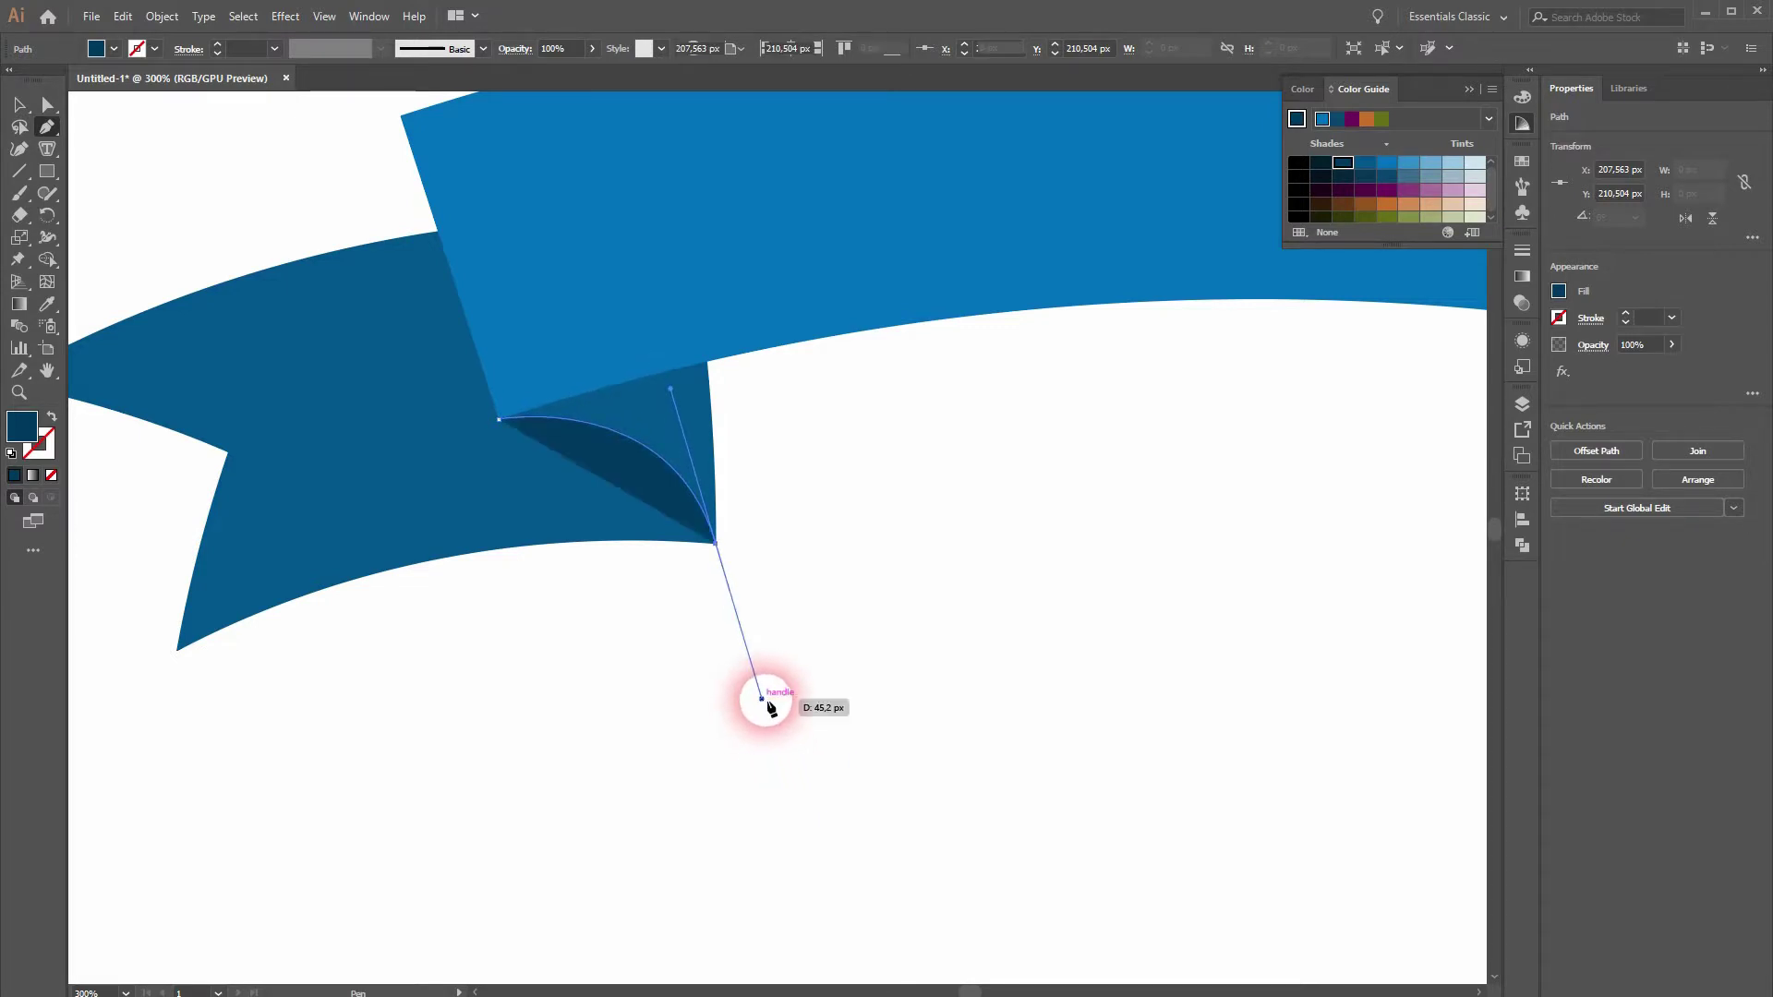
pyautogui.moveTo(717, 545); pyautogui.dragTo(724, 300)
pyautogui.click(659, 299)
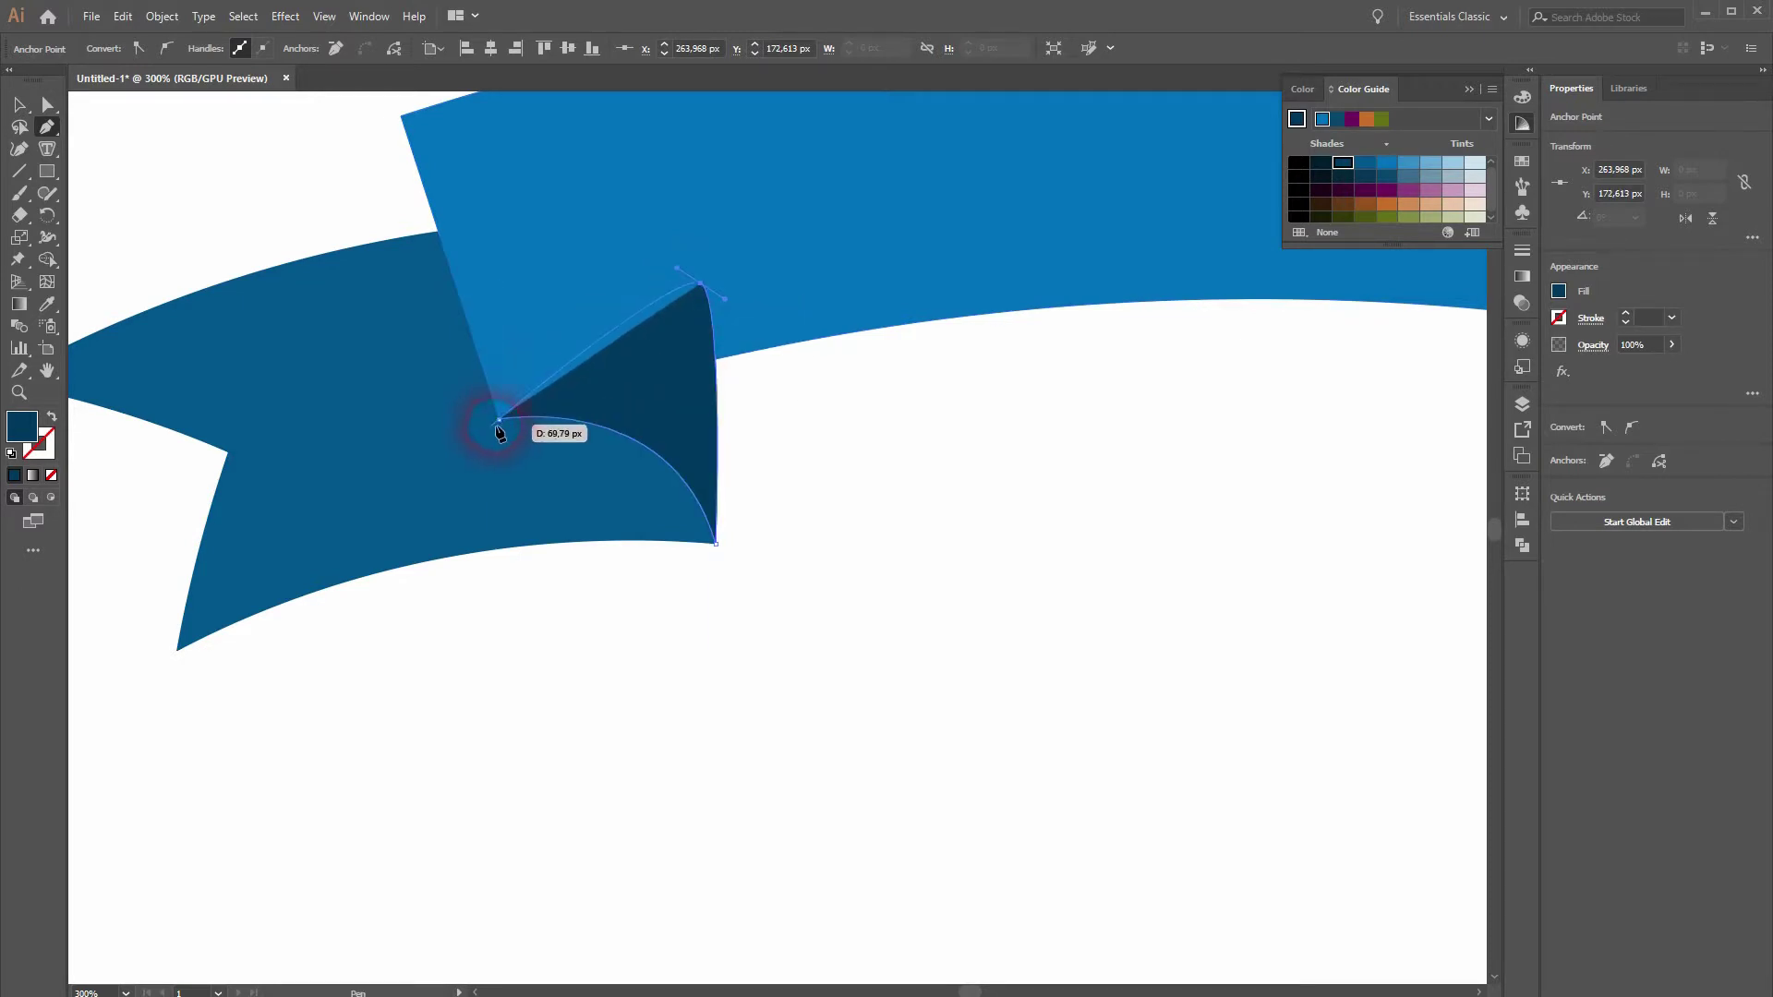
pyautogui.click(501, 421)
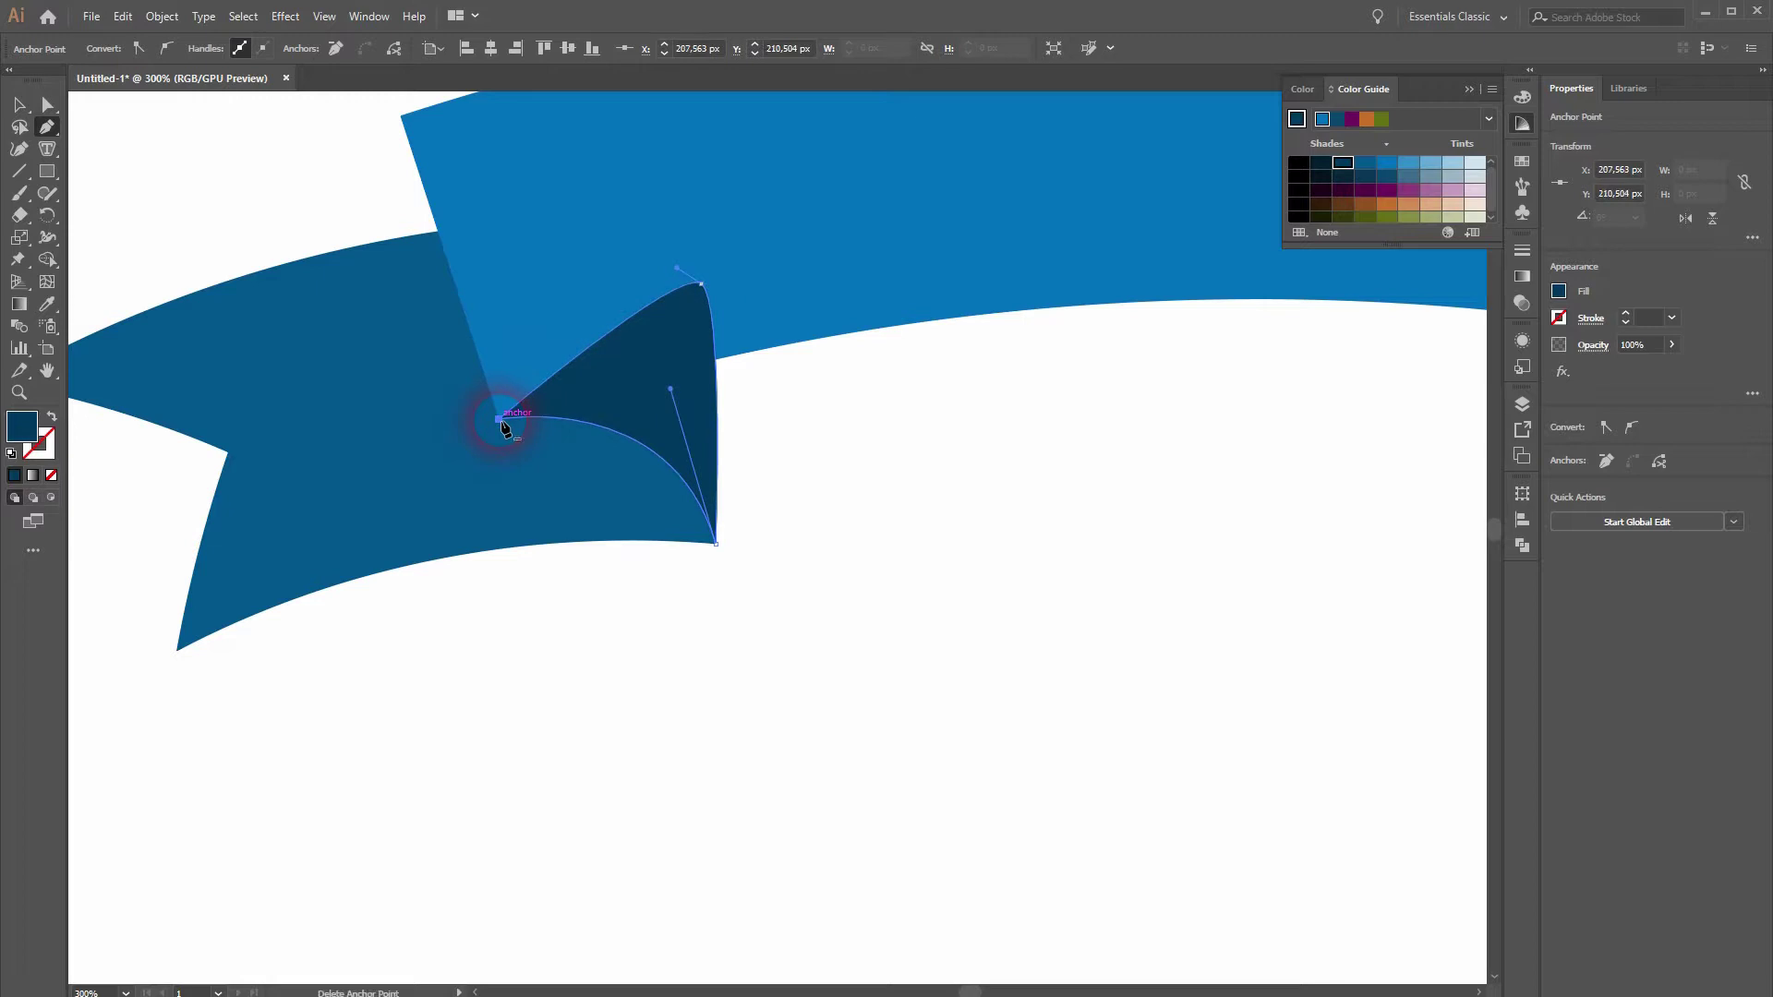
pyautogui.press('v')
pyautogui.click(934, 634)
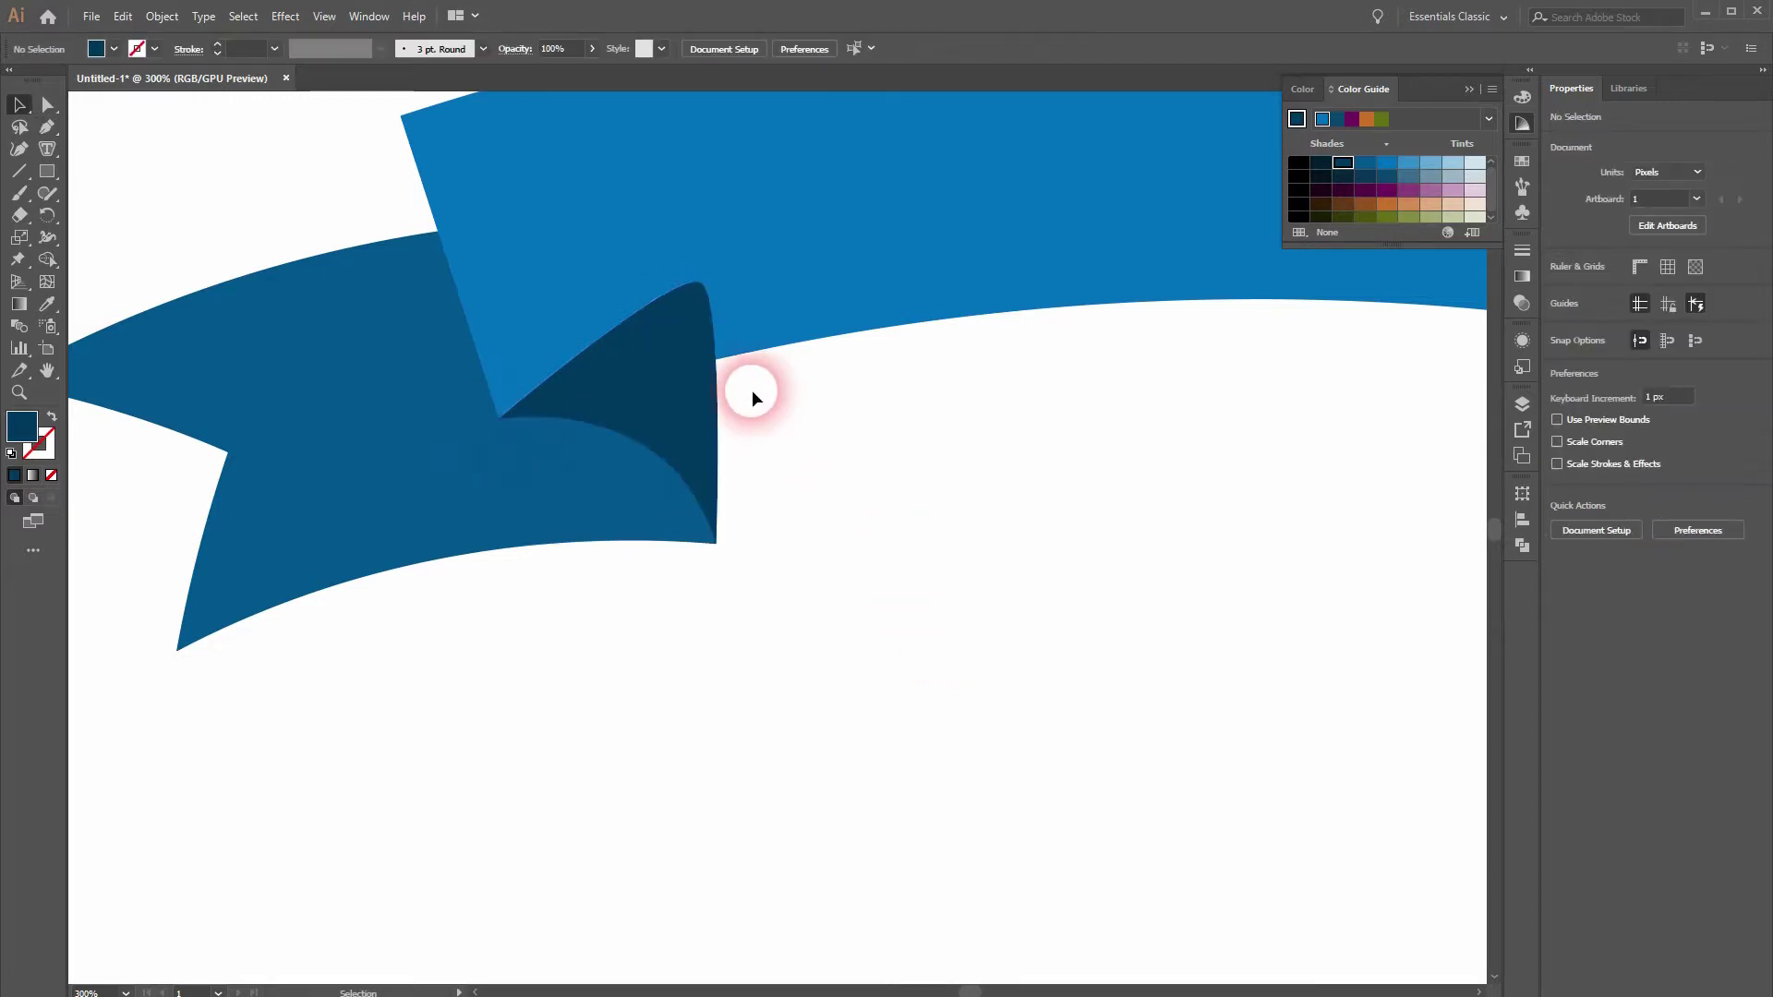
# Send the dark fold shape backward so it sits behind the arched banner.
pyautogui.rightClick(692, 396)
pyautogui.moveTo(843, 676)
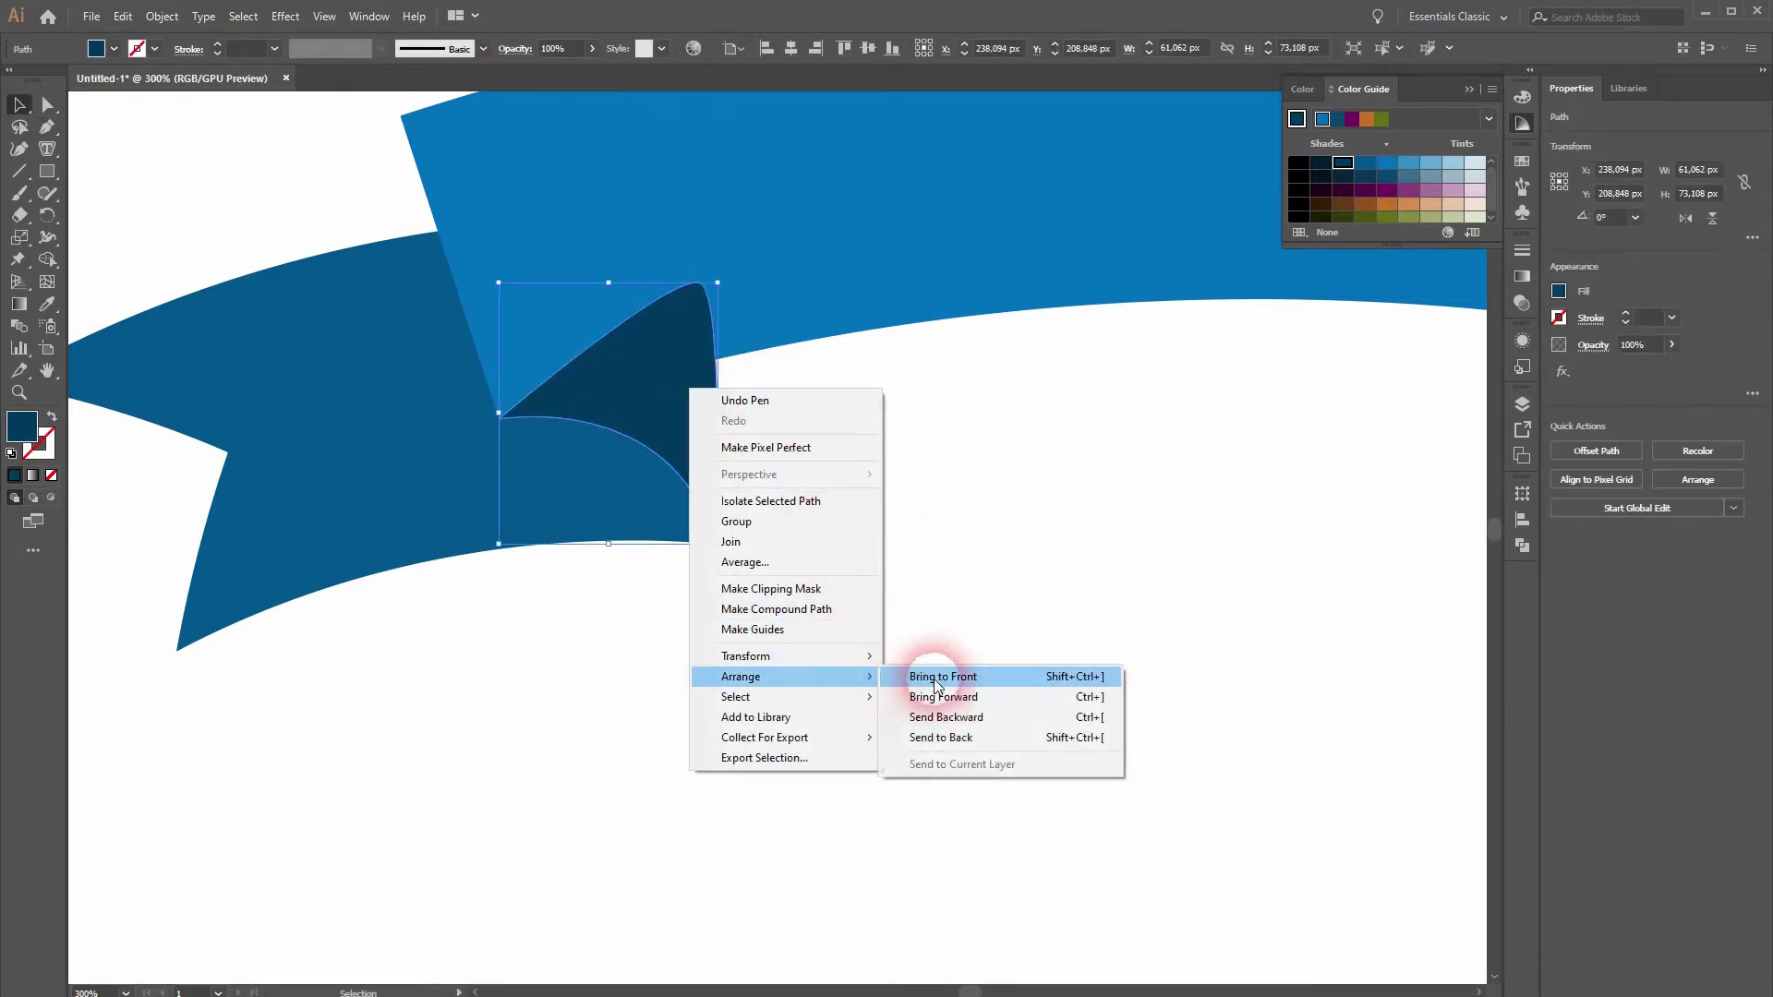
pyautogui.click(987, 717)
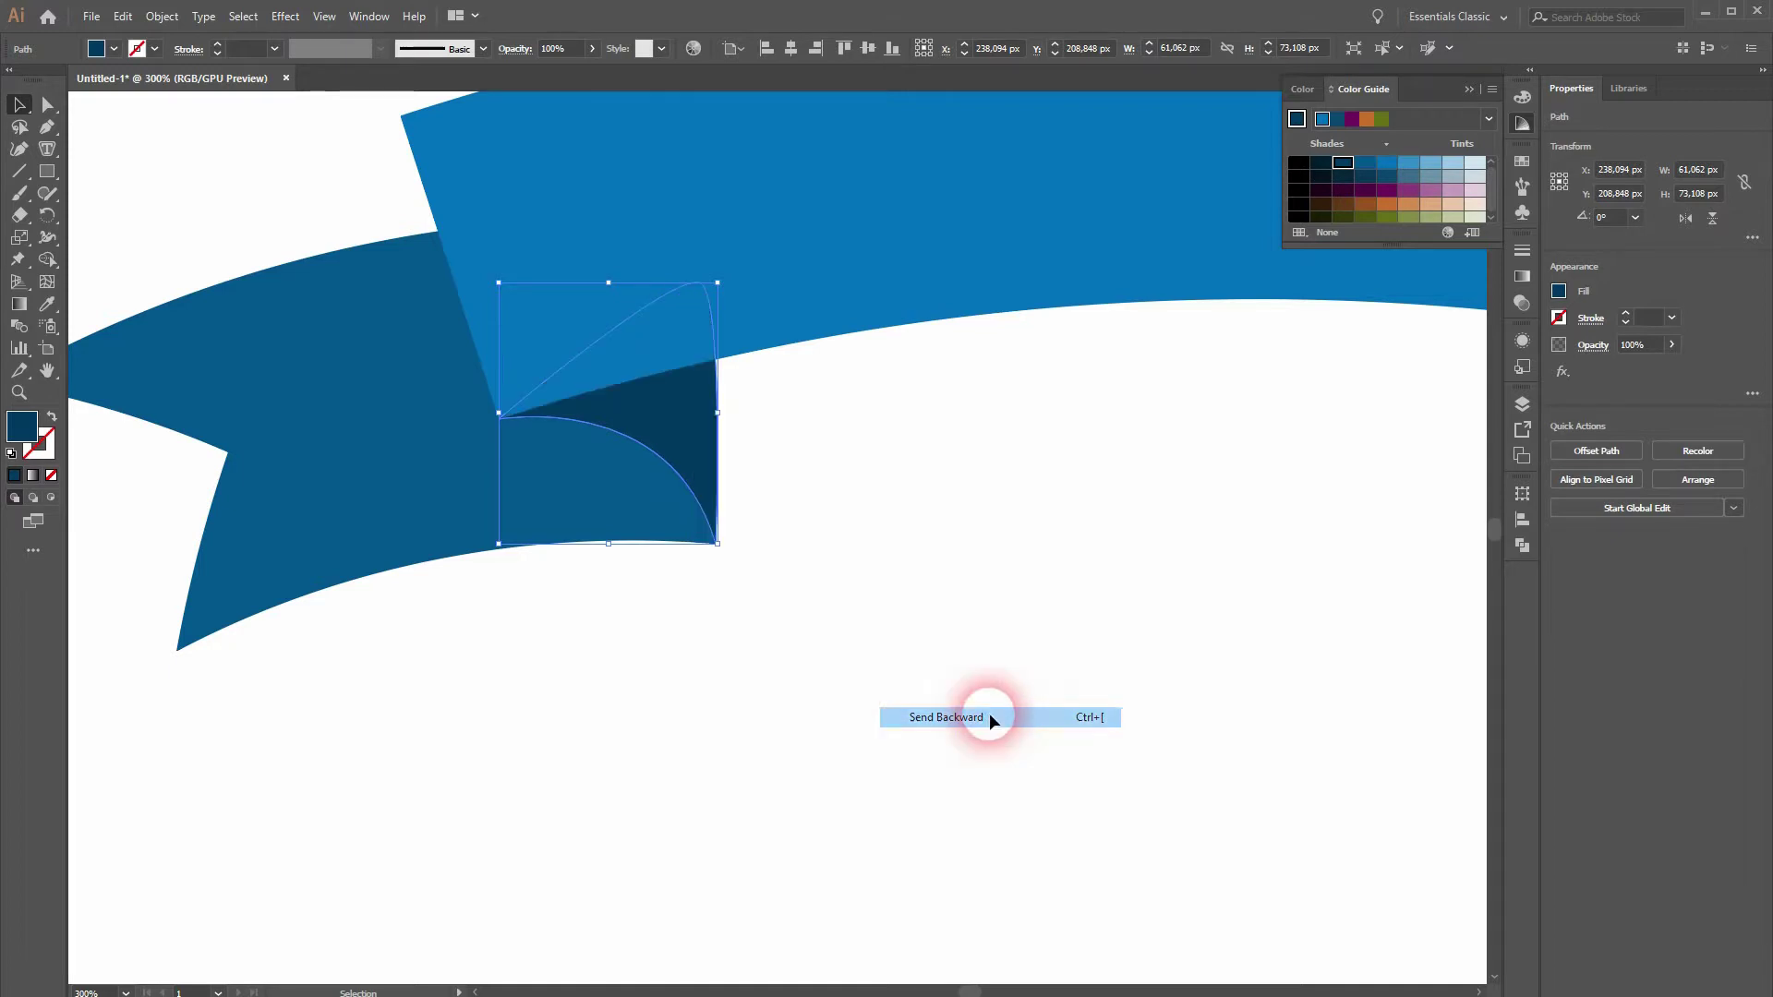
pyautogui.click(983, 665)
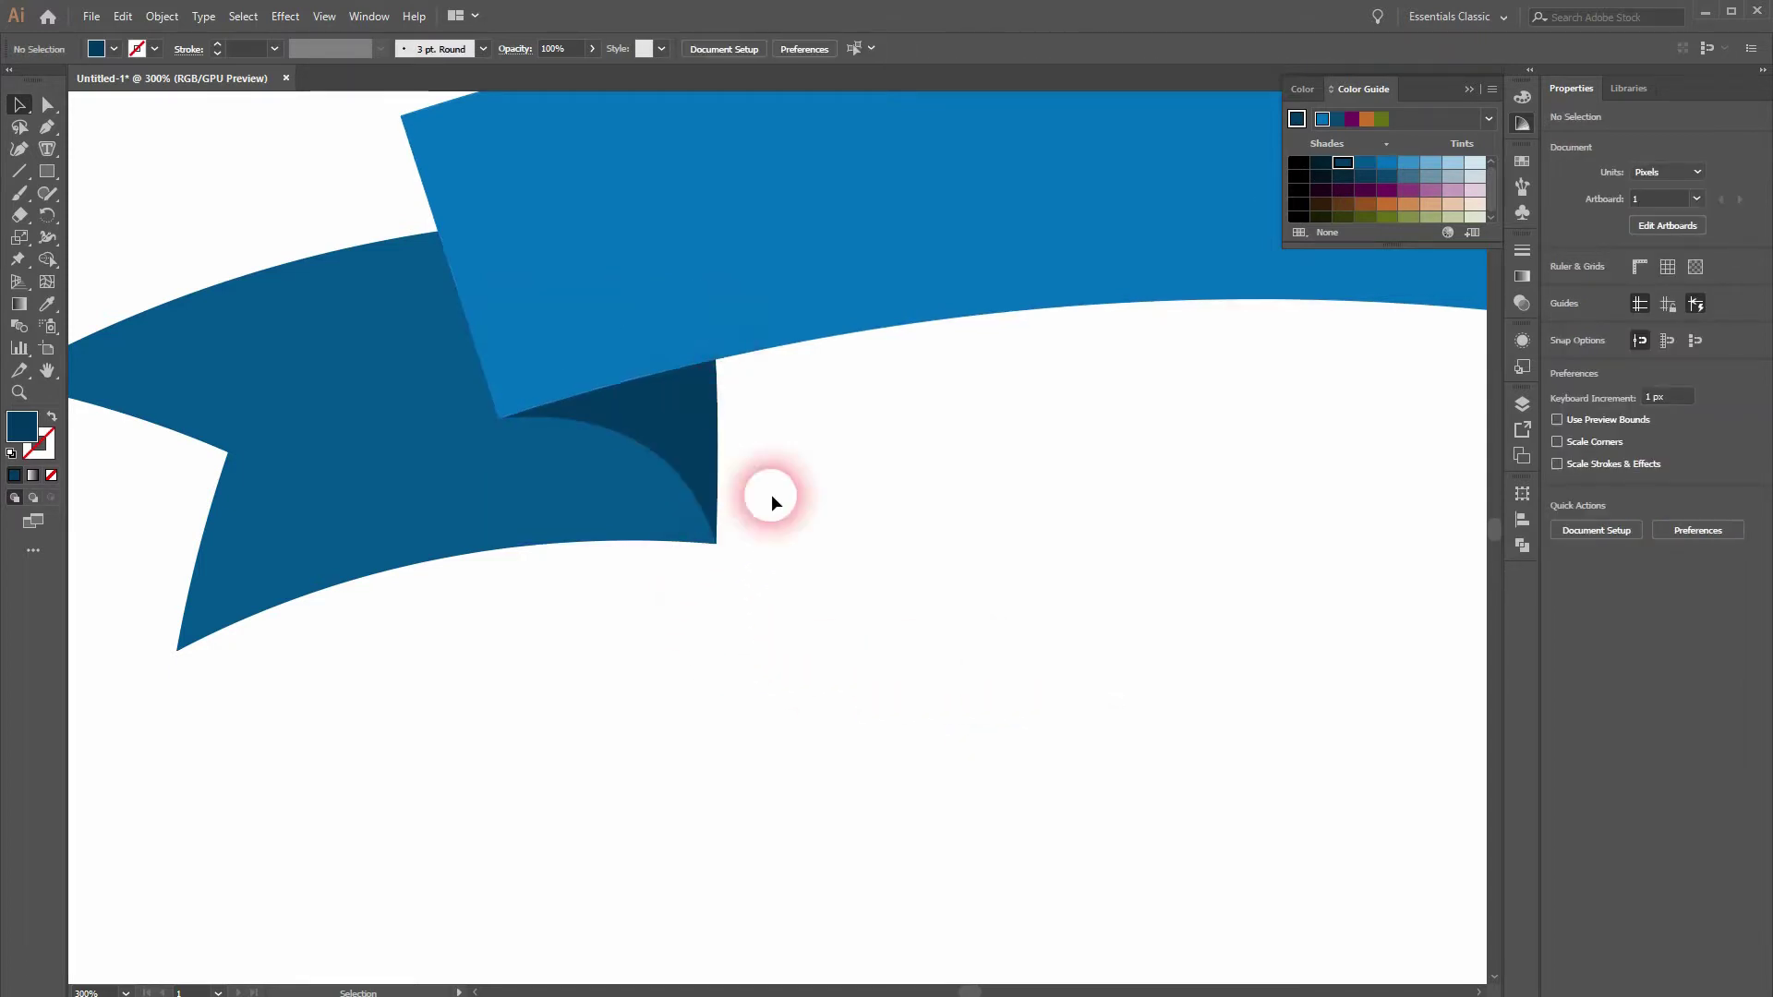
pyautogui.scroll(8, 716, 374)
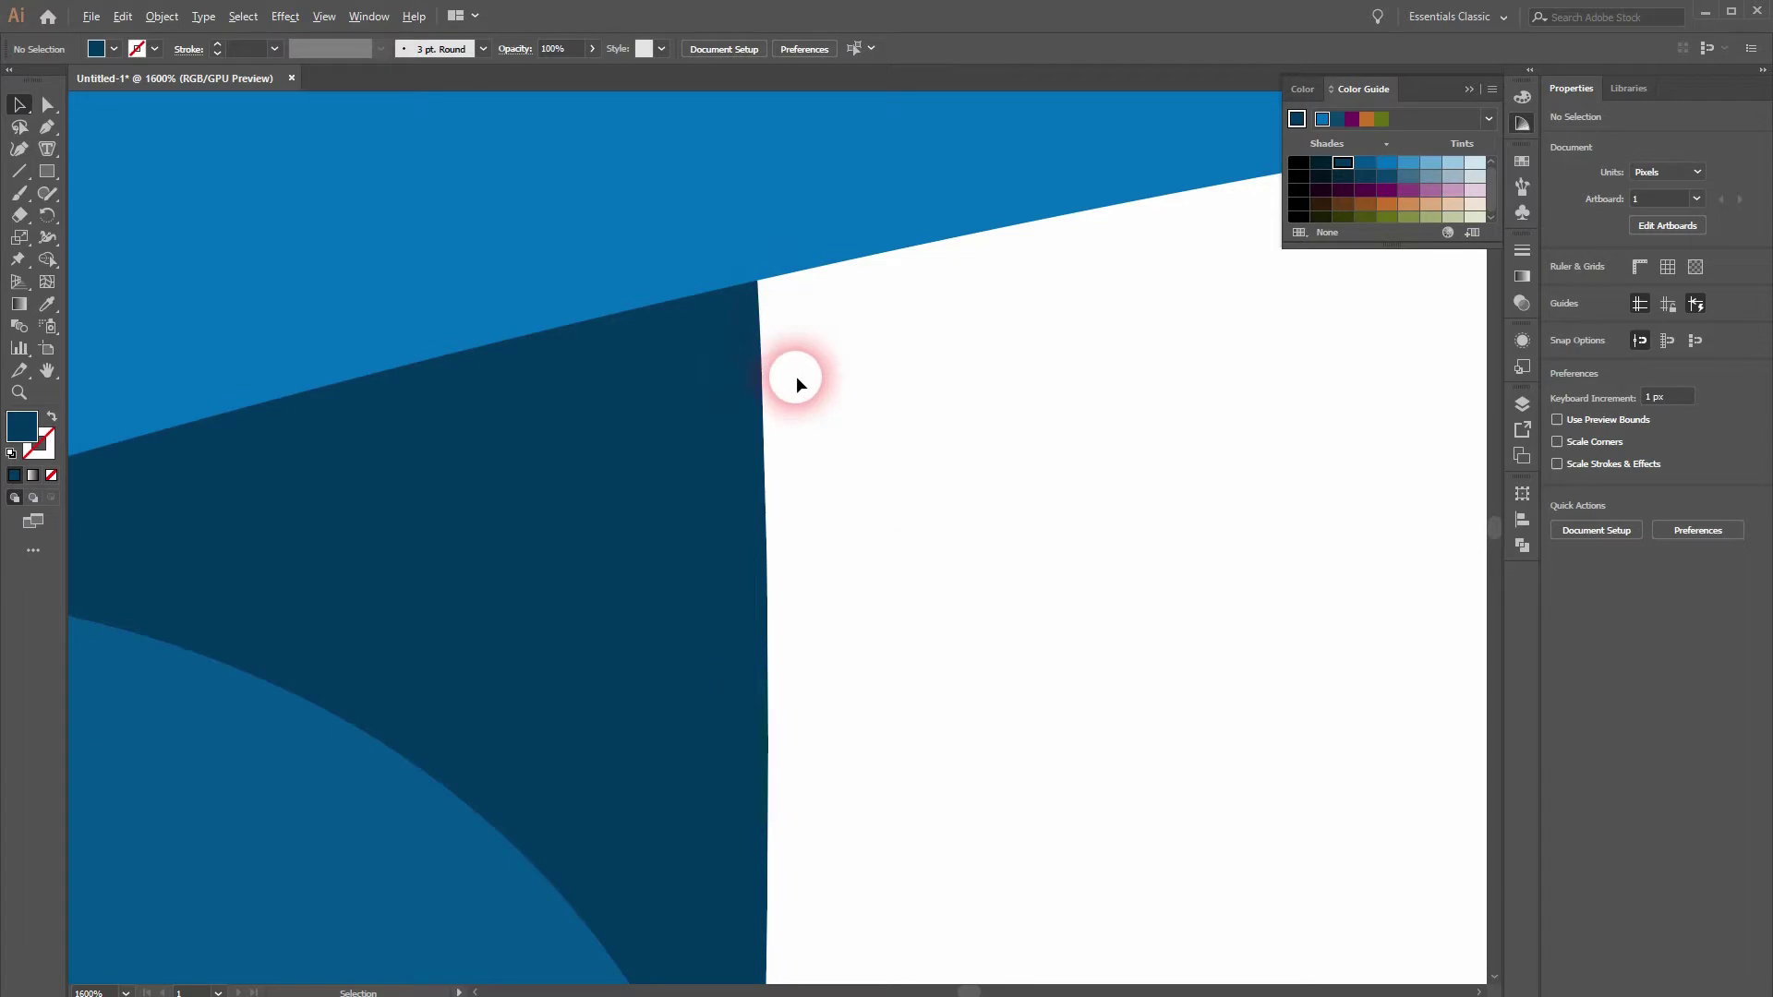
pyautogui.scroll(-8, 899, 578)
pyautogui.scroll(-3, 977, 726)
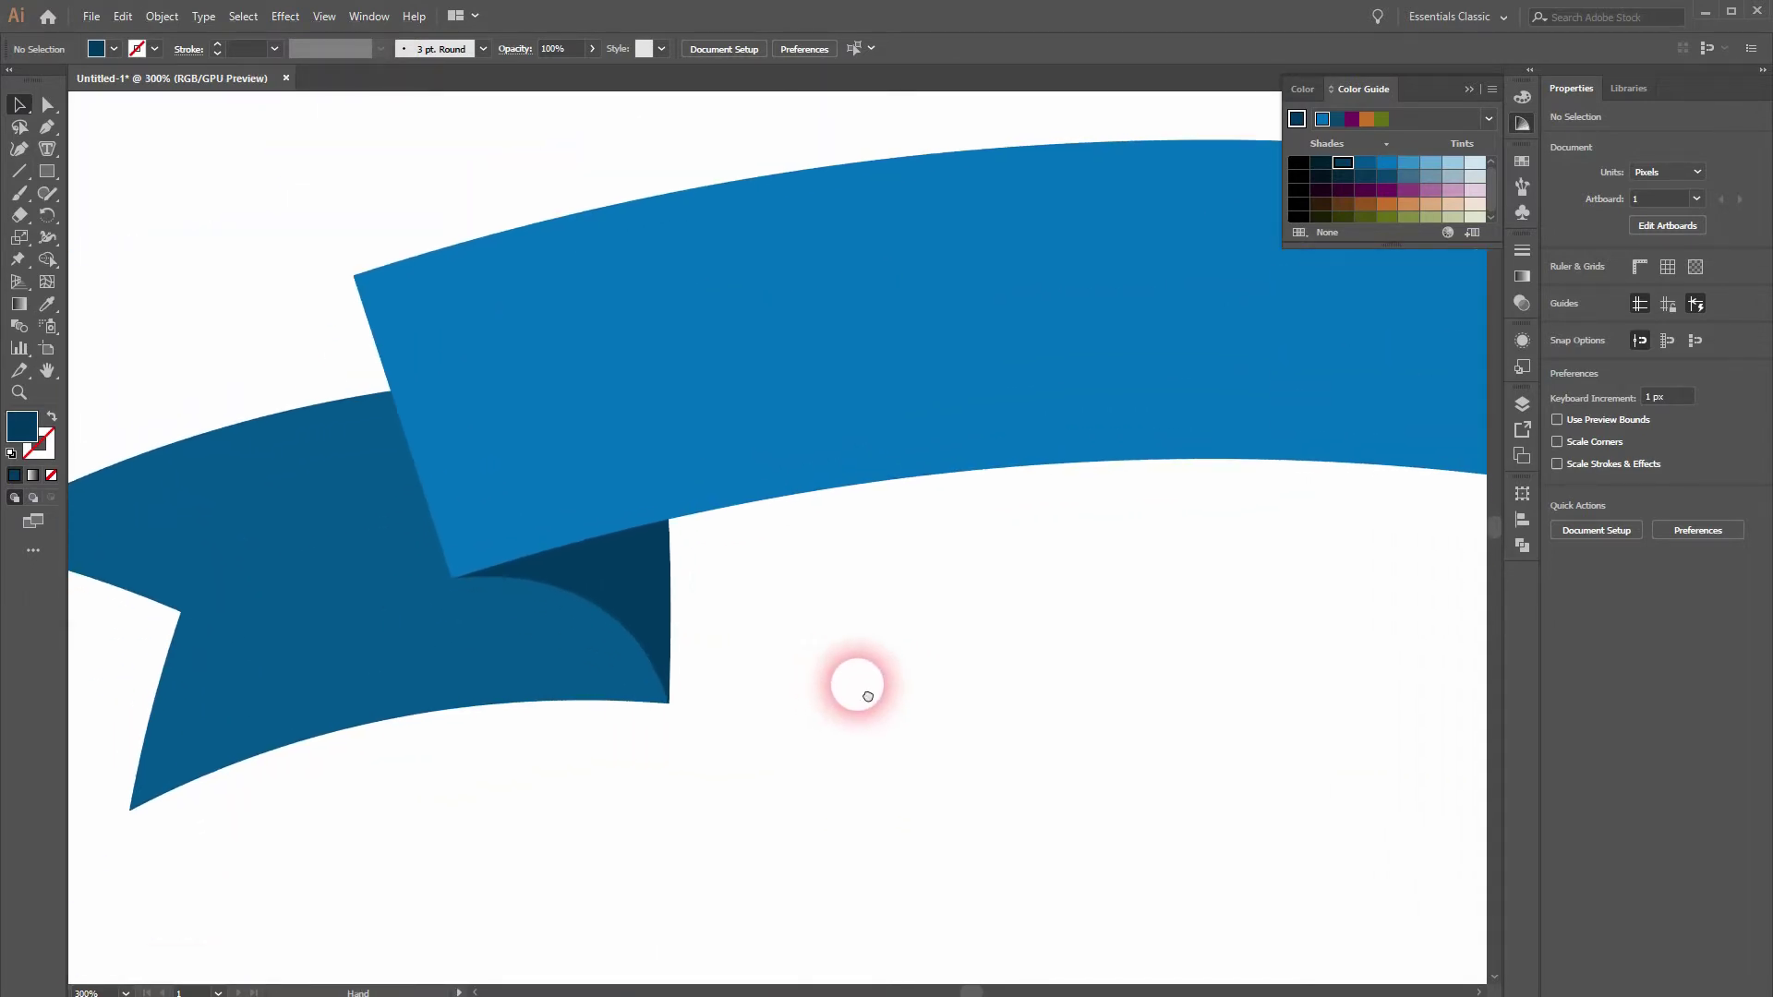
pyautogui.hscroll(3, 955, 657)
pyautogui.scroll(1, 955, 656)
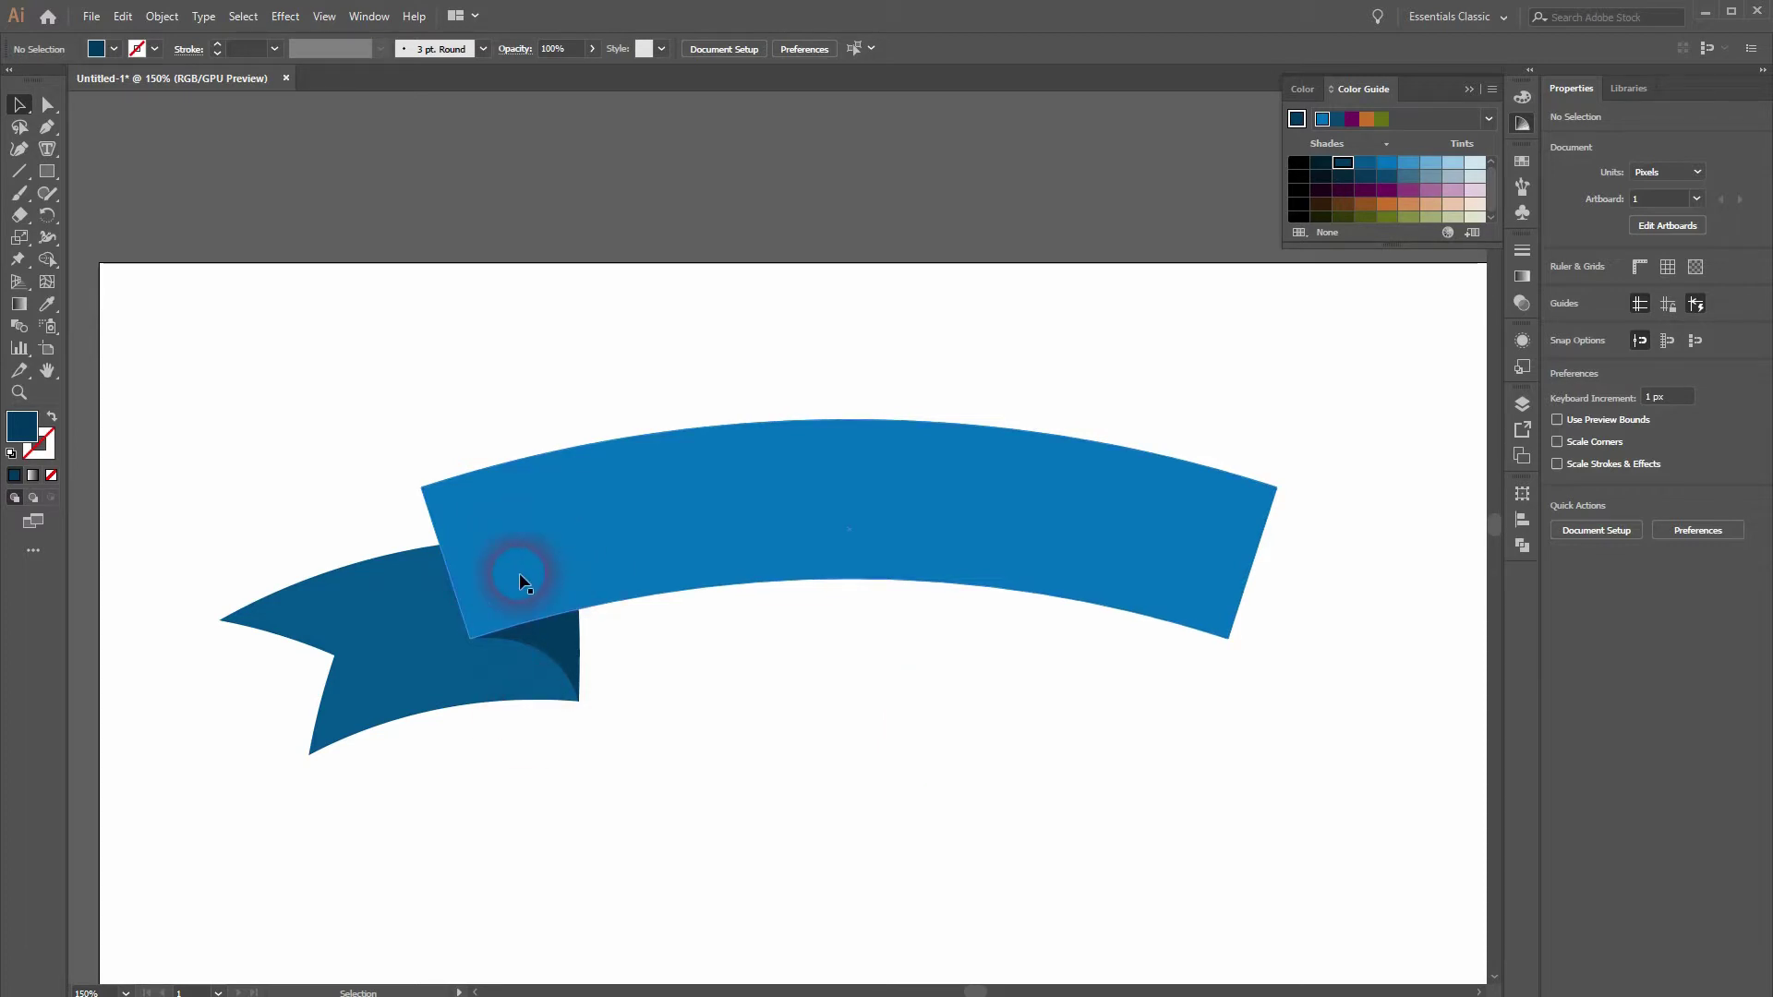
# Draw a rectangle about 275 × 293 px from the banner's centre line, fully covering its right half.
pyautogui.moveTo(418, 792); pyautogui.dragTo(811, 439)
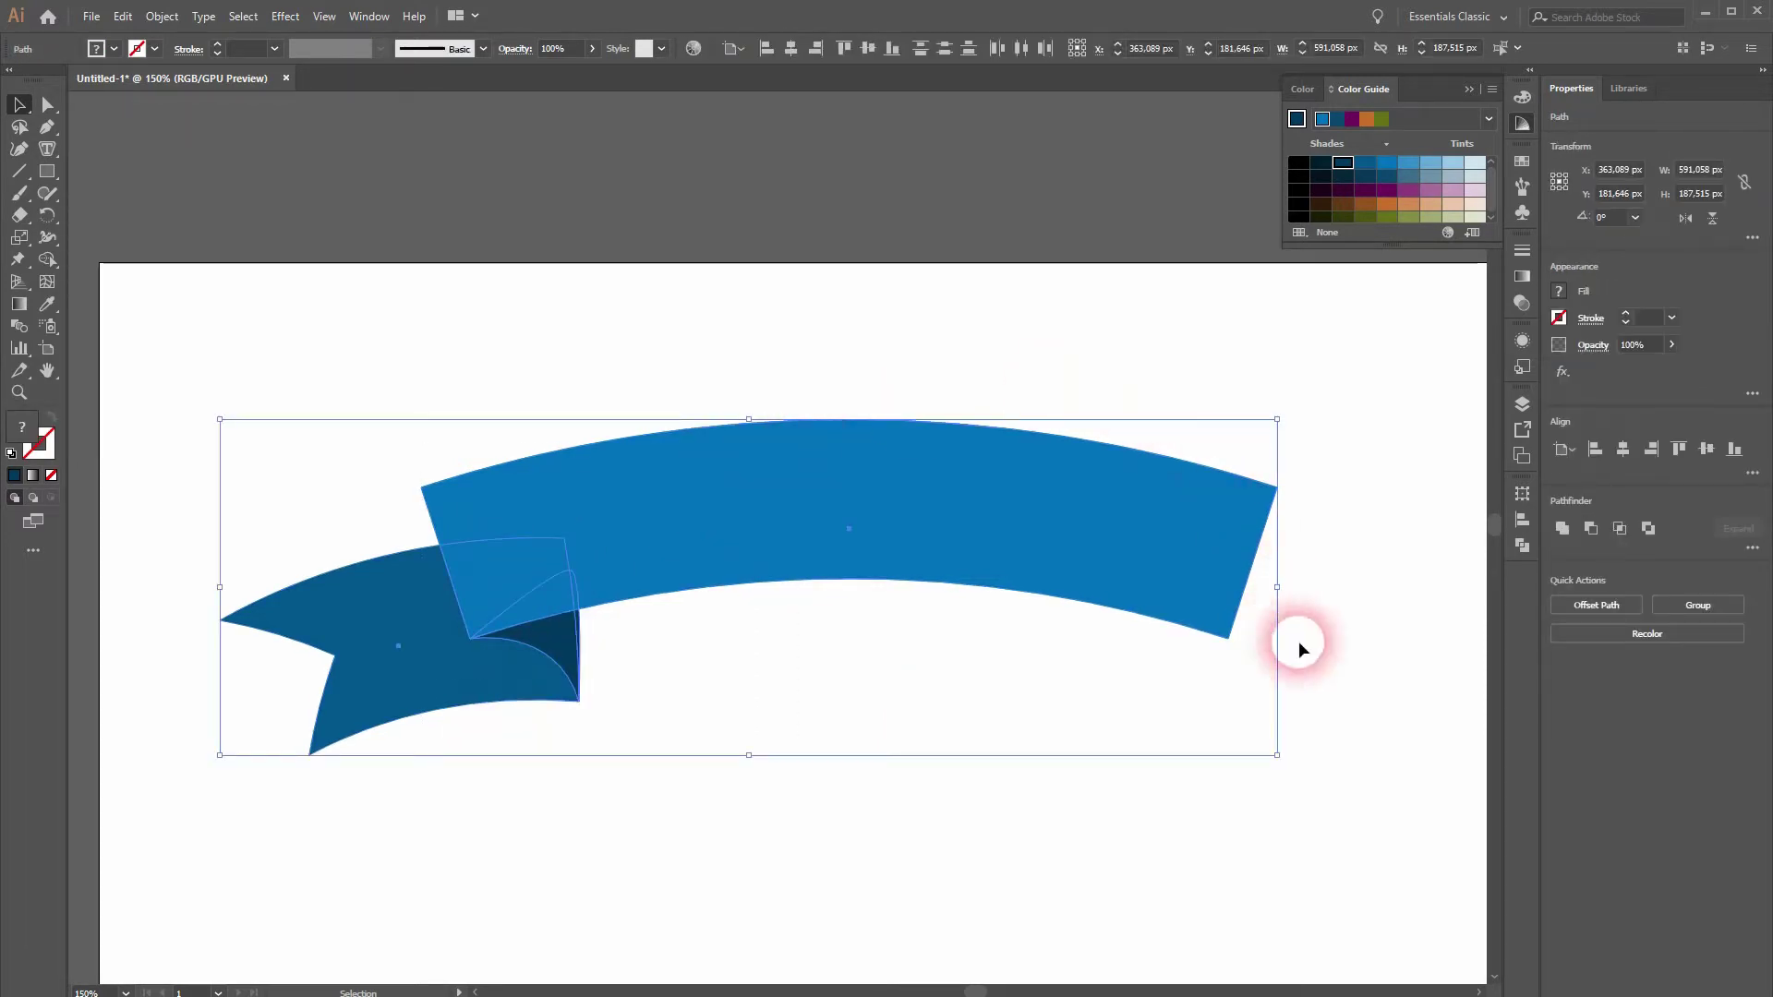
pyautogui.click(1379, 739)
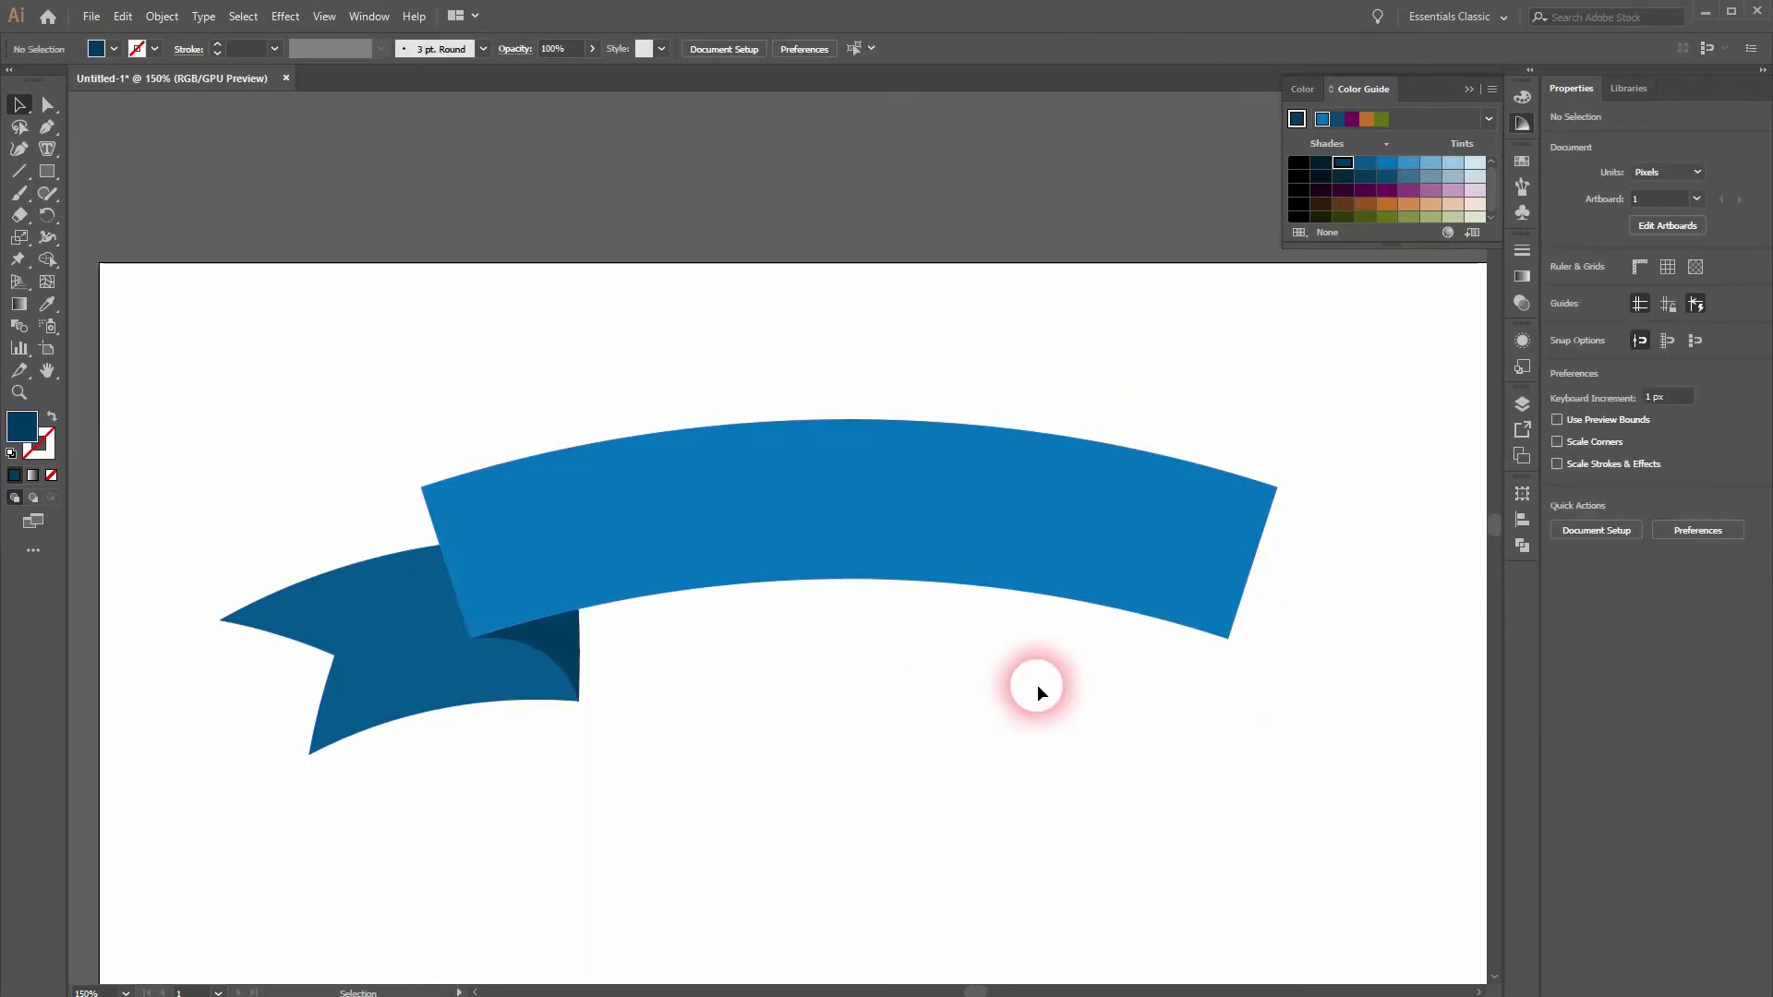
pyautogui.scroll(-1, 932, 663)
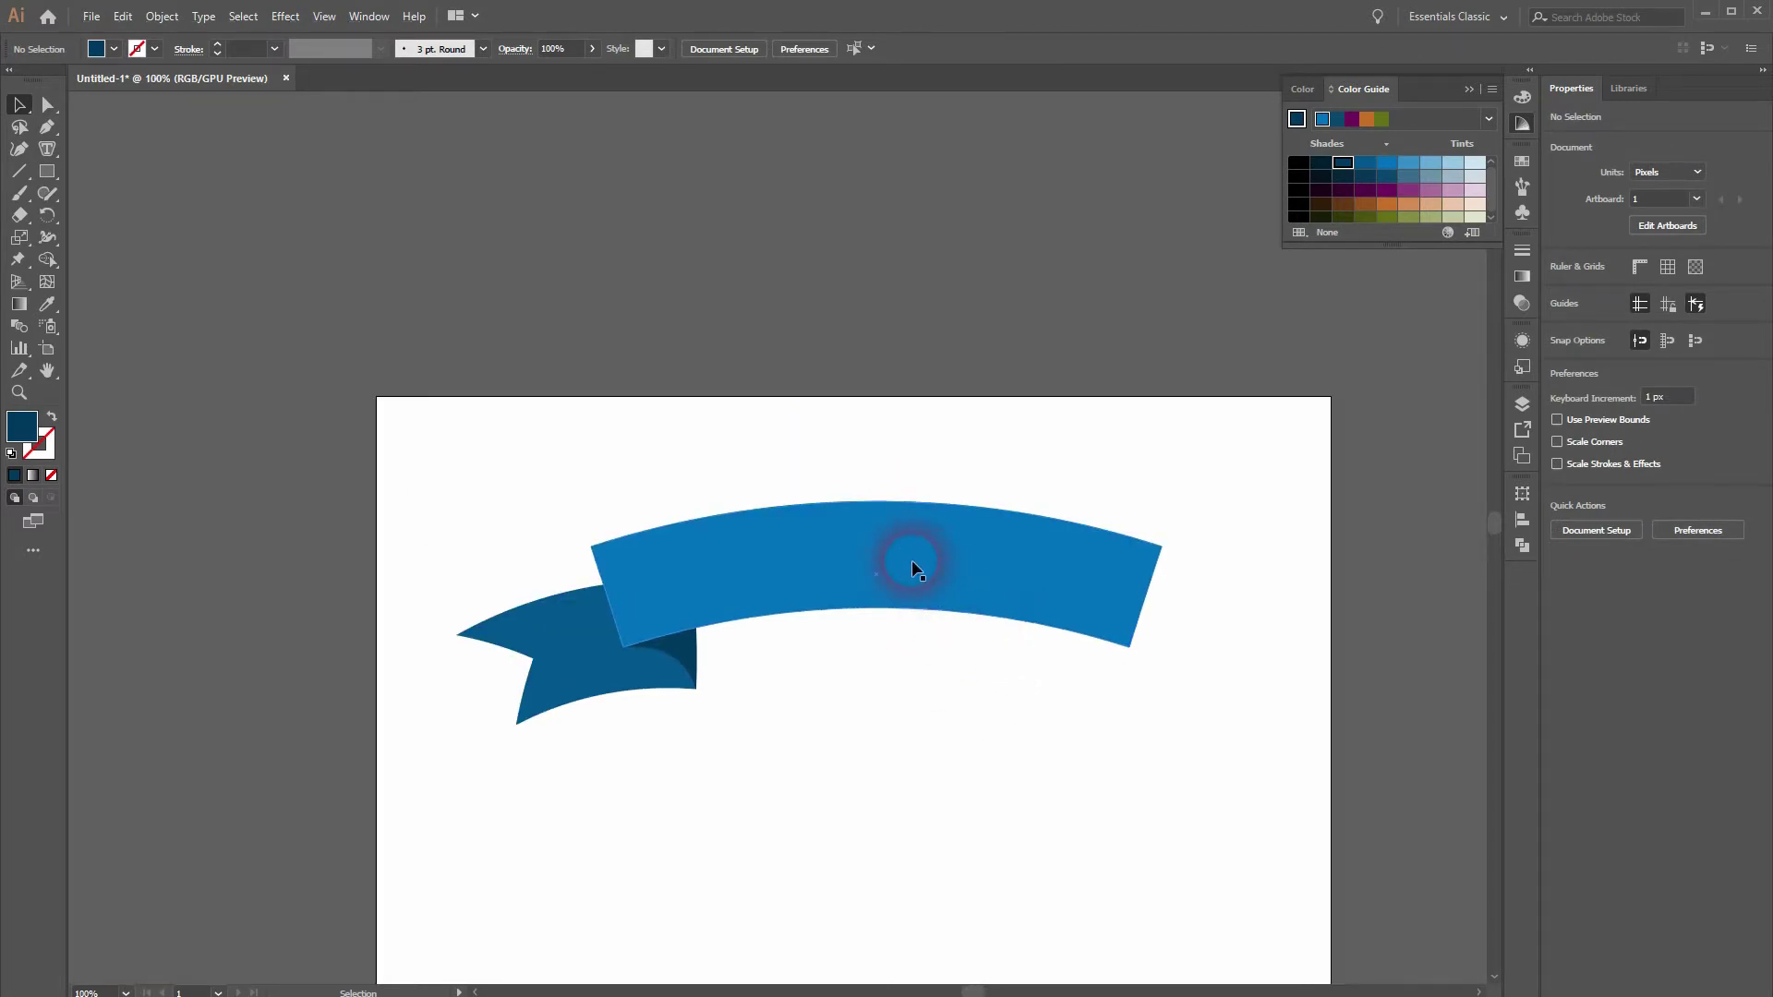
pyautogui.click(47, 171)
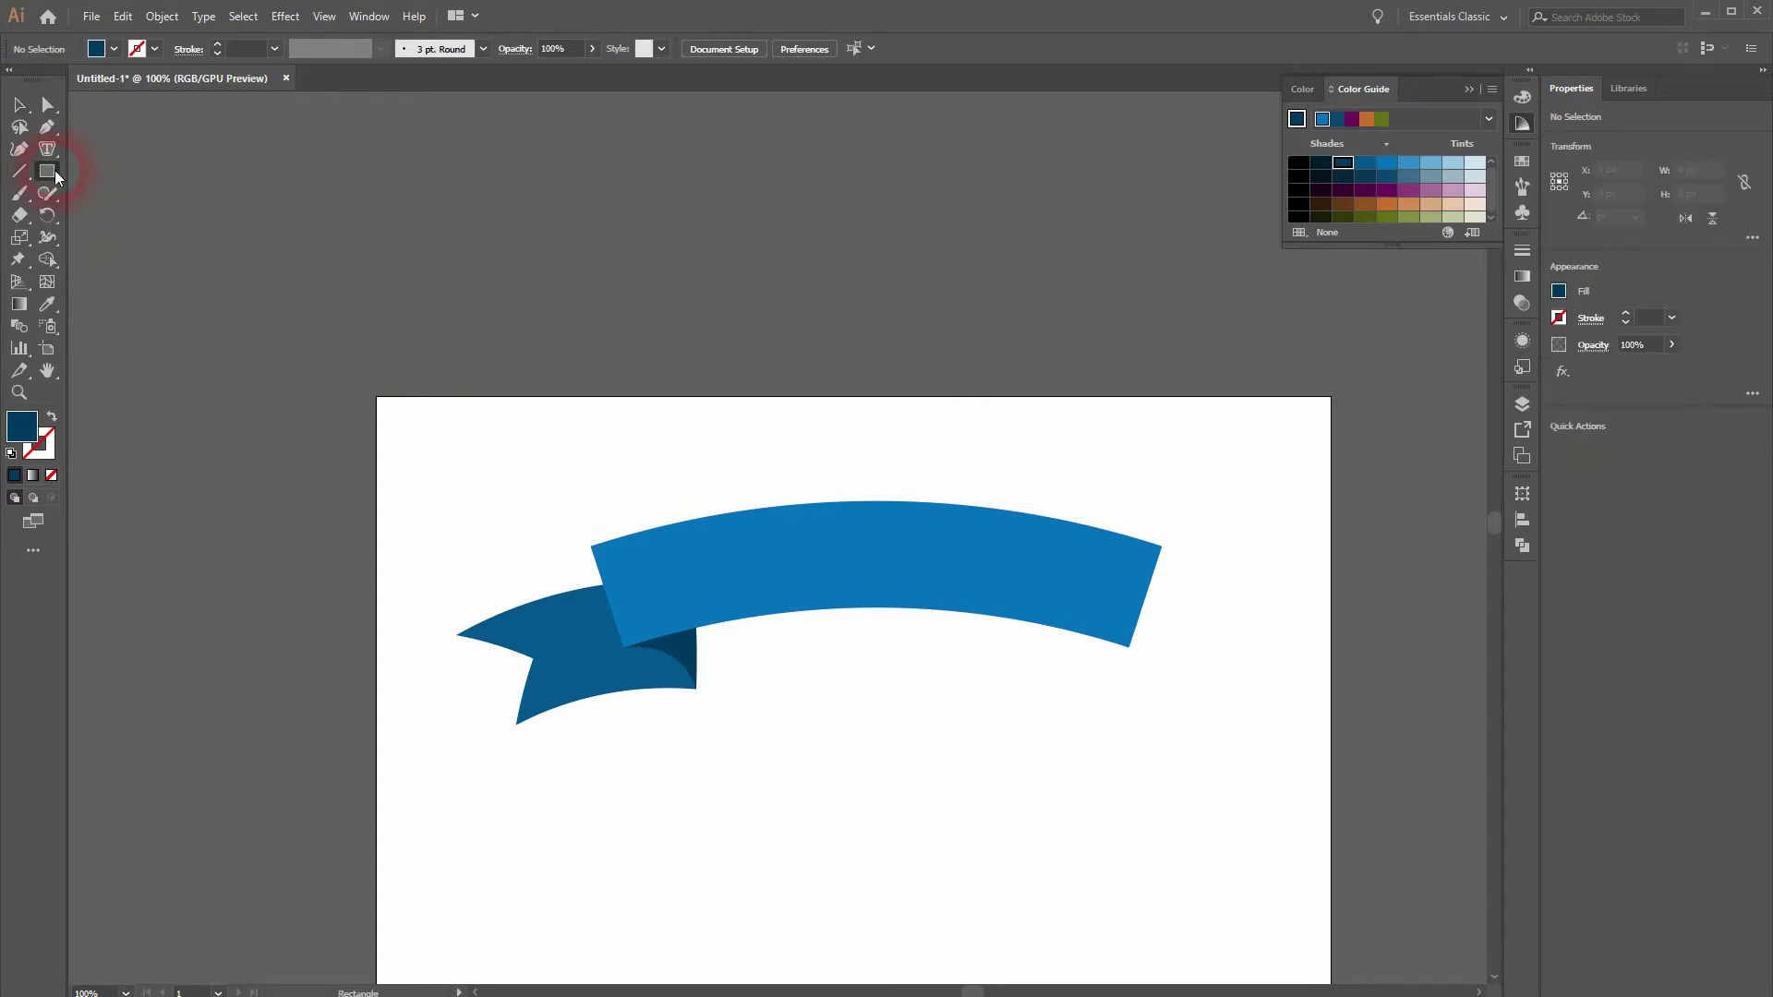
pyautogui.moveTo(878, 574); pyautogui.dragTo(1212, 750)
pyautogui.moveTo(1053, 586); pyautogui.dragTo(1075, 390)
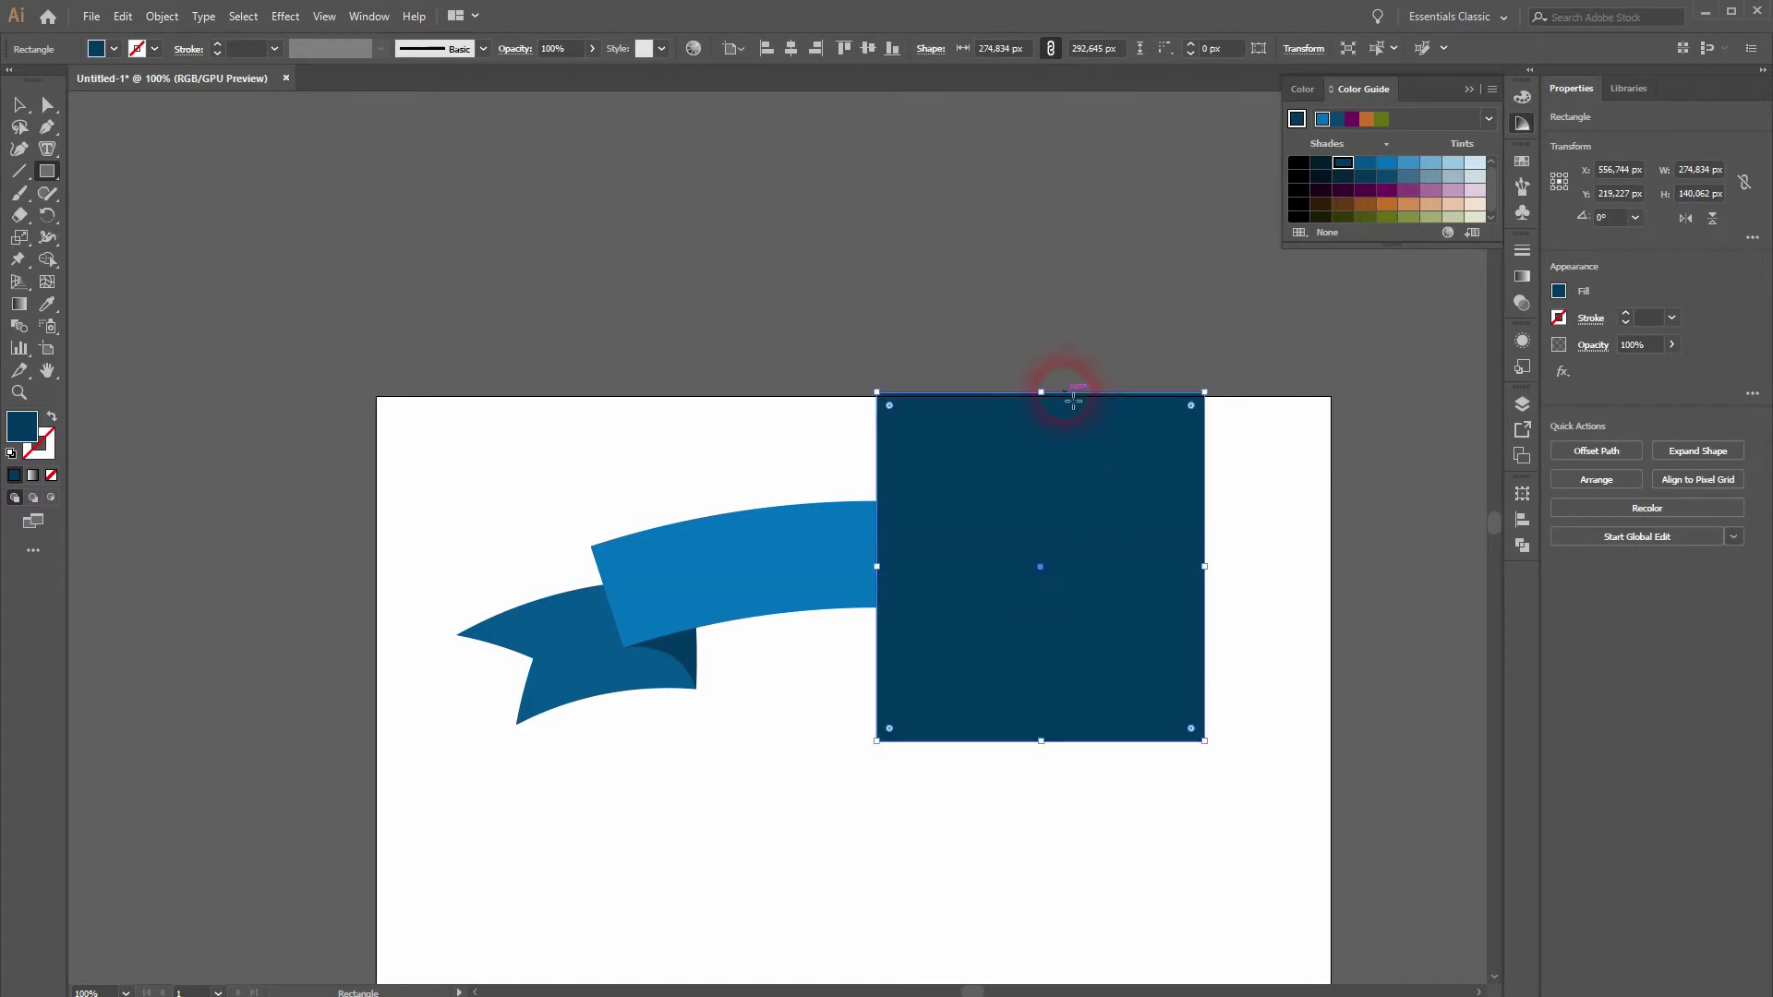
# Remove the rectangle and the banner's right half from the artwork with the Shape Builder.
pyautogui.press('v')
pyautogui.moveTo(473, 776); pyautogui.dragTo(891, 573)
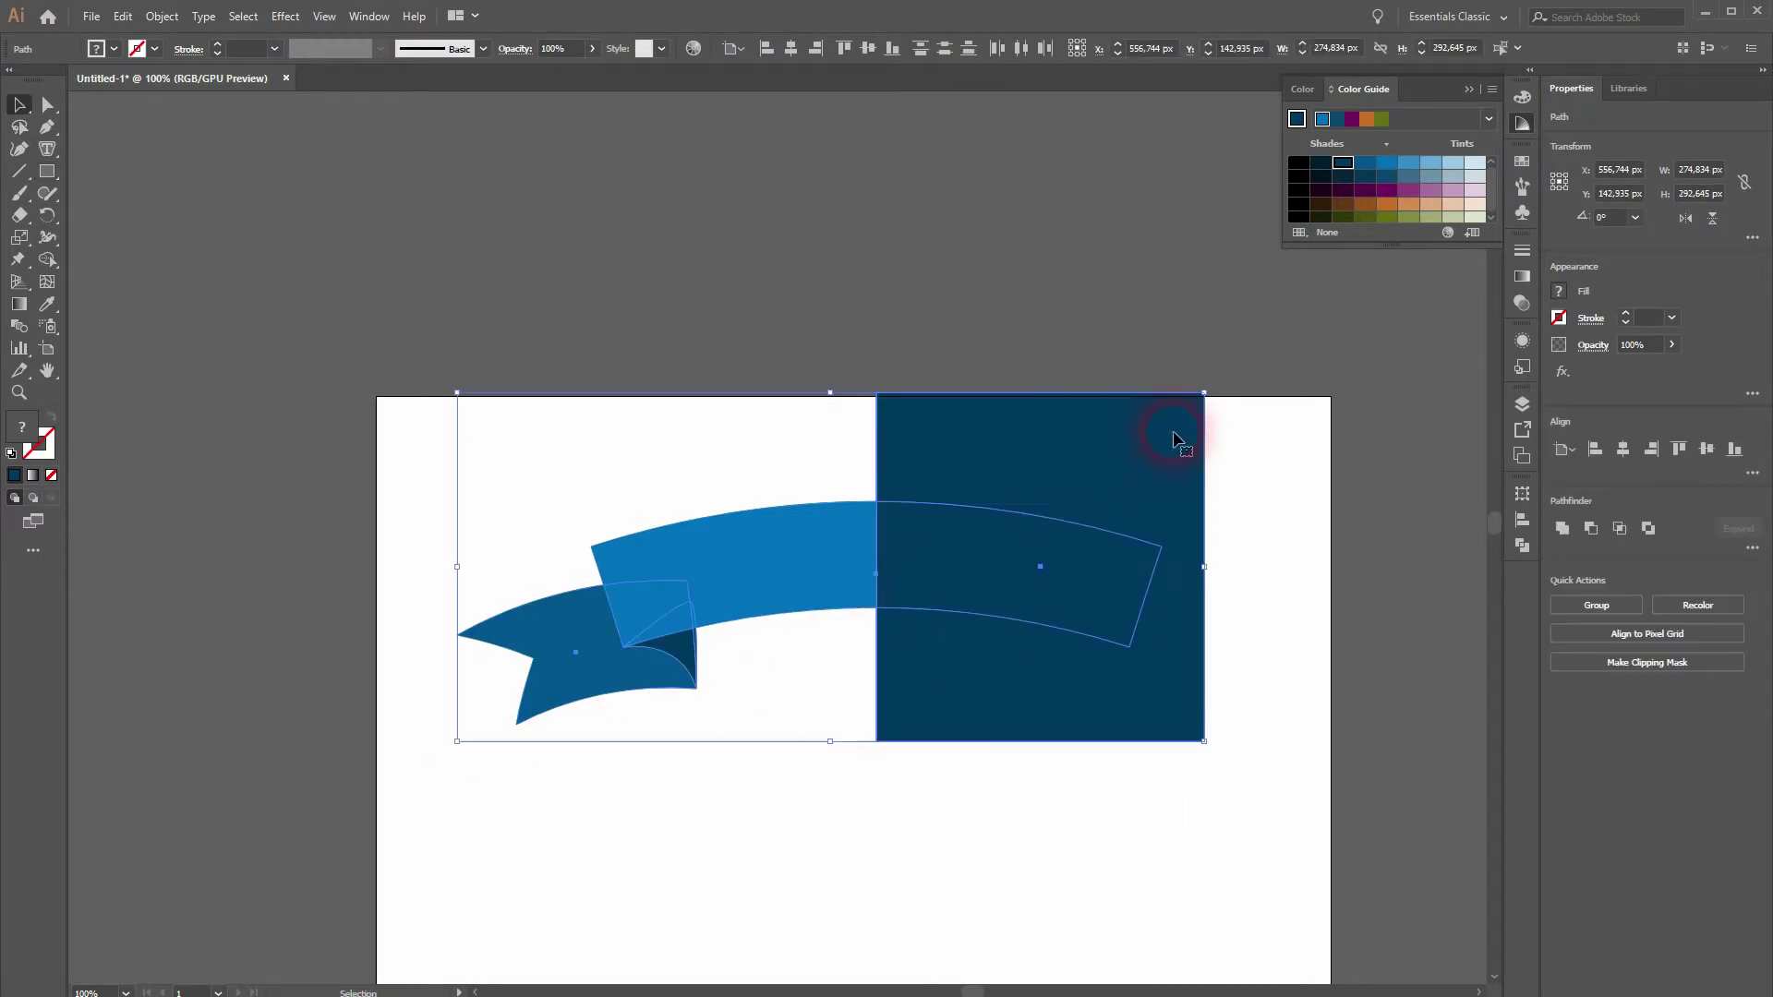
pyautogui.moveTo(48, 260); pyautogui.dragTo(119, 258)
pyautogui.keyDown('alt'); pyautogui.click(1016, 674); pyautogui.keyUp('alt')
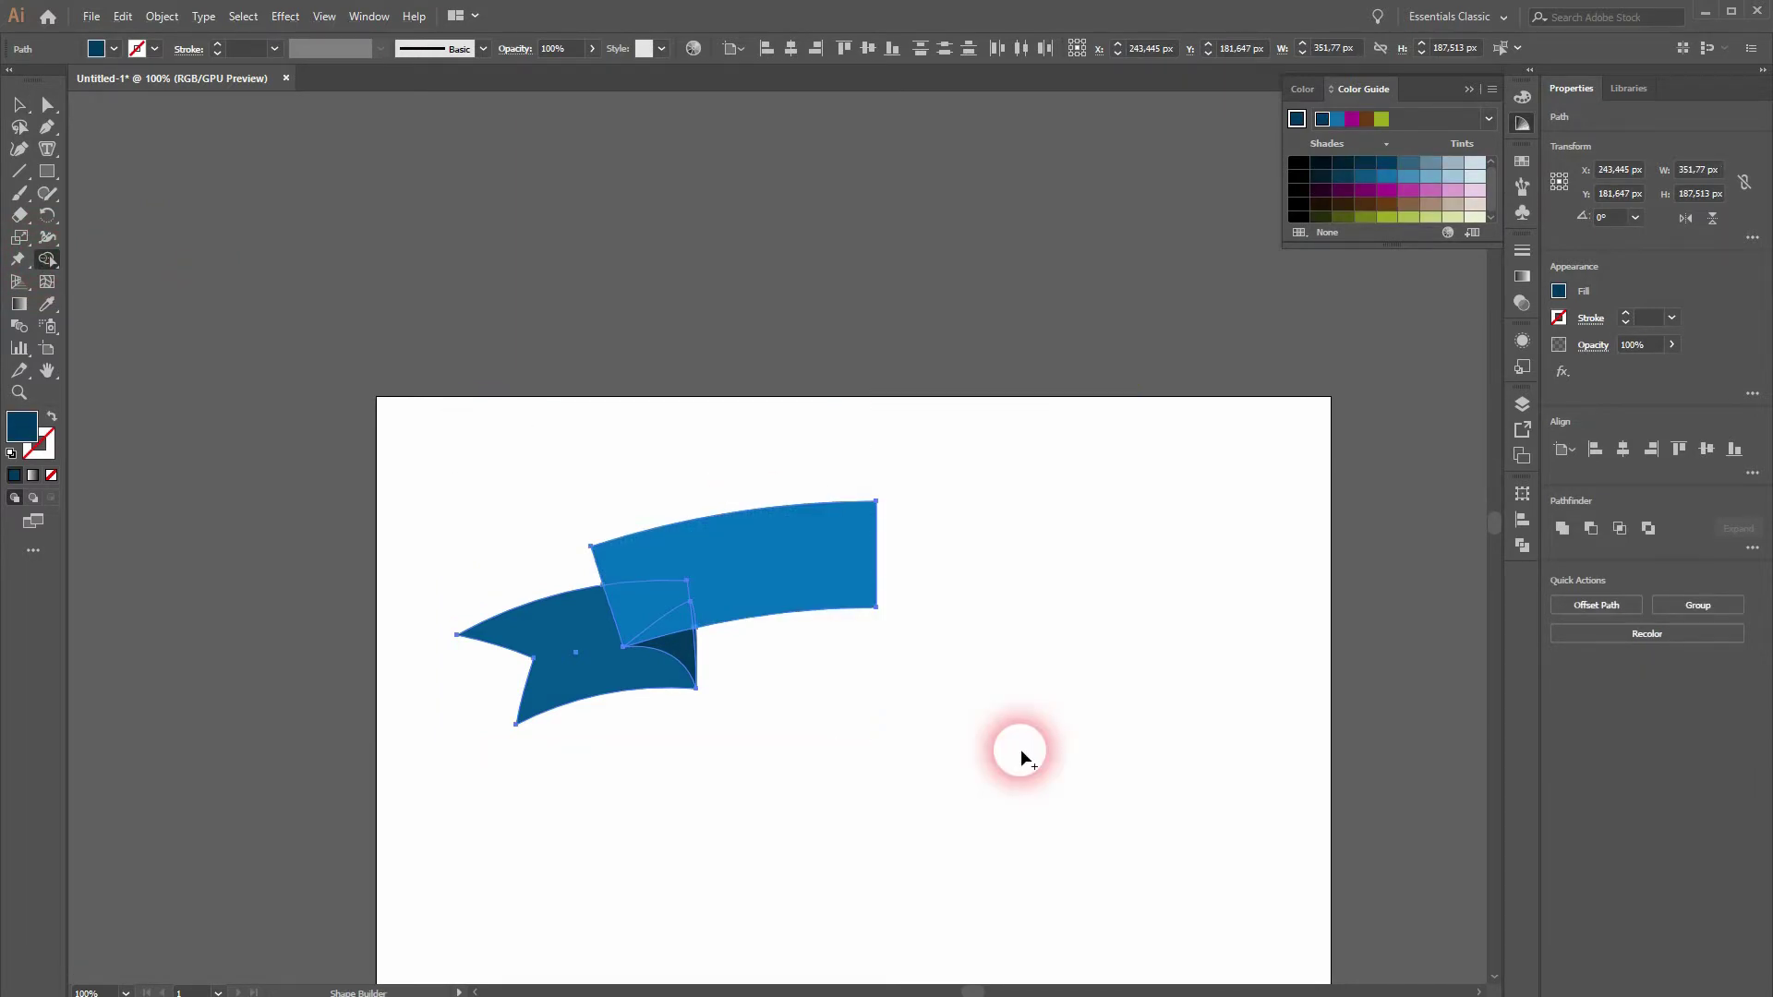
# Reflect a copy of the remaining left half of the ribbon across the vertical axis.
pyautogui.press('v')
pyautogui.moveTo(407, 778); pyautogui.dragTo(730, 577)
pyautogui.rightClick(755, 574)
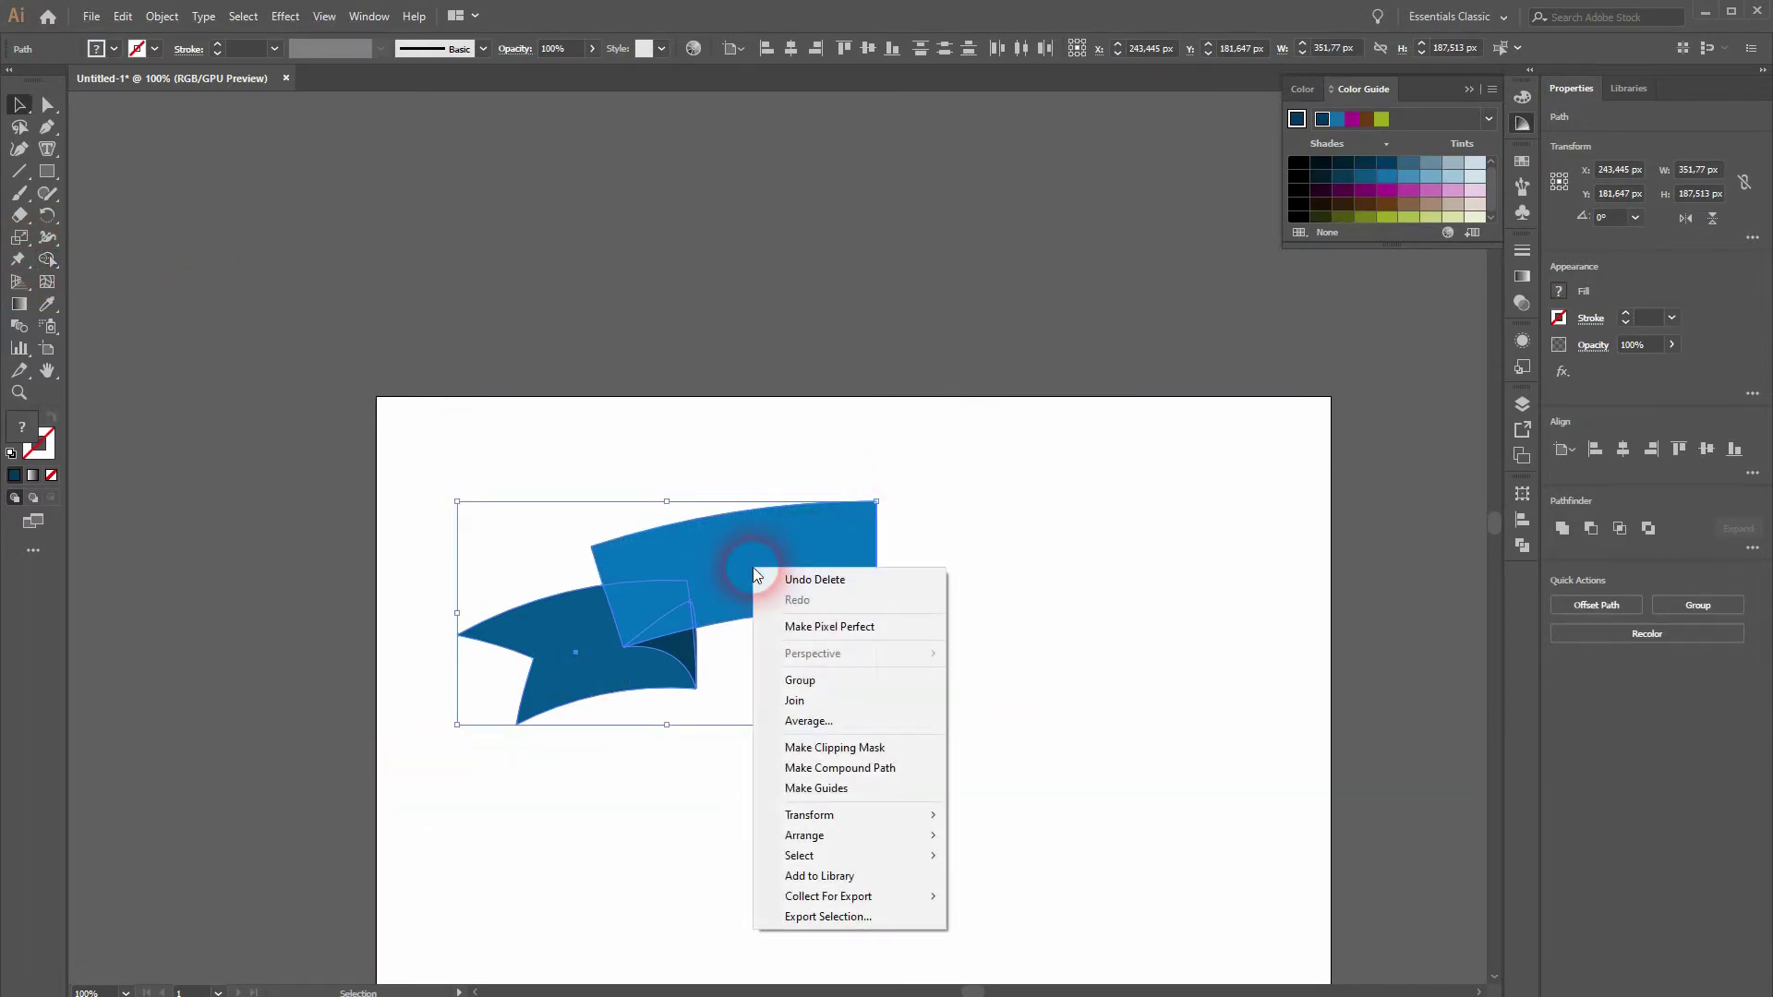
pyautogui.moveTo(914, 816)
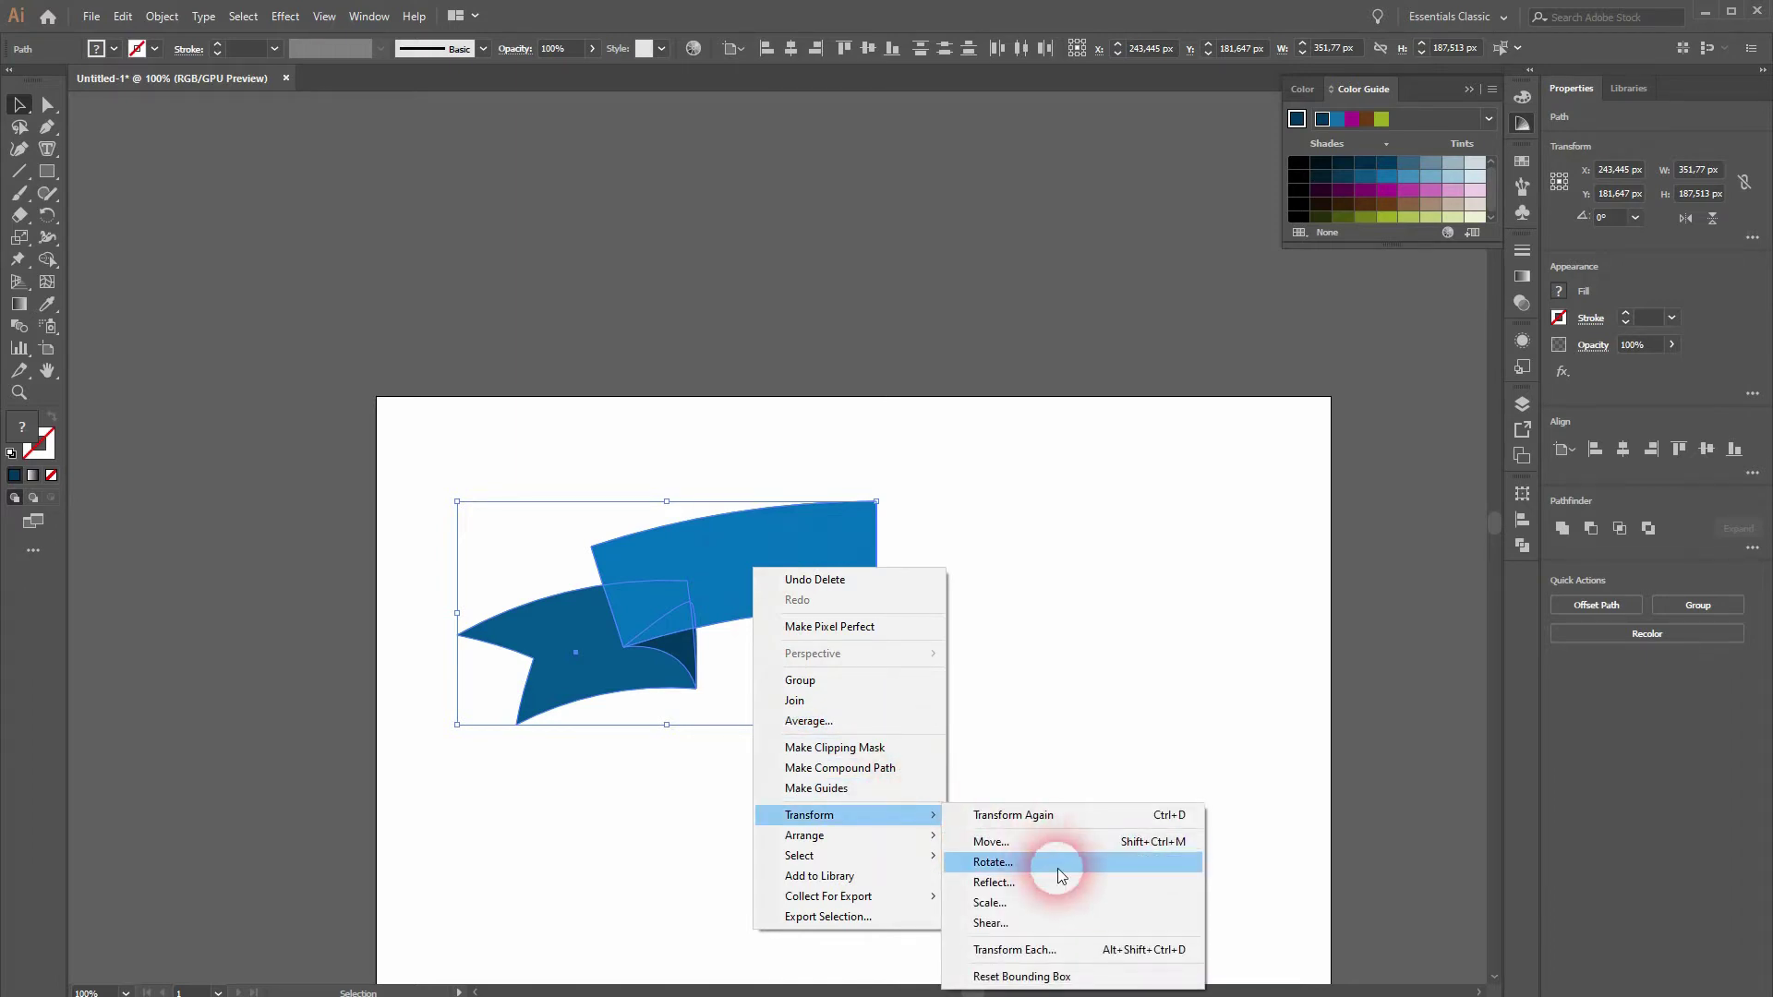
pyautogui.click(1067, 882)
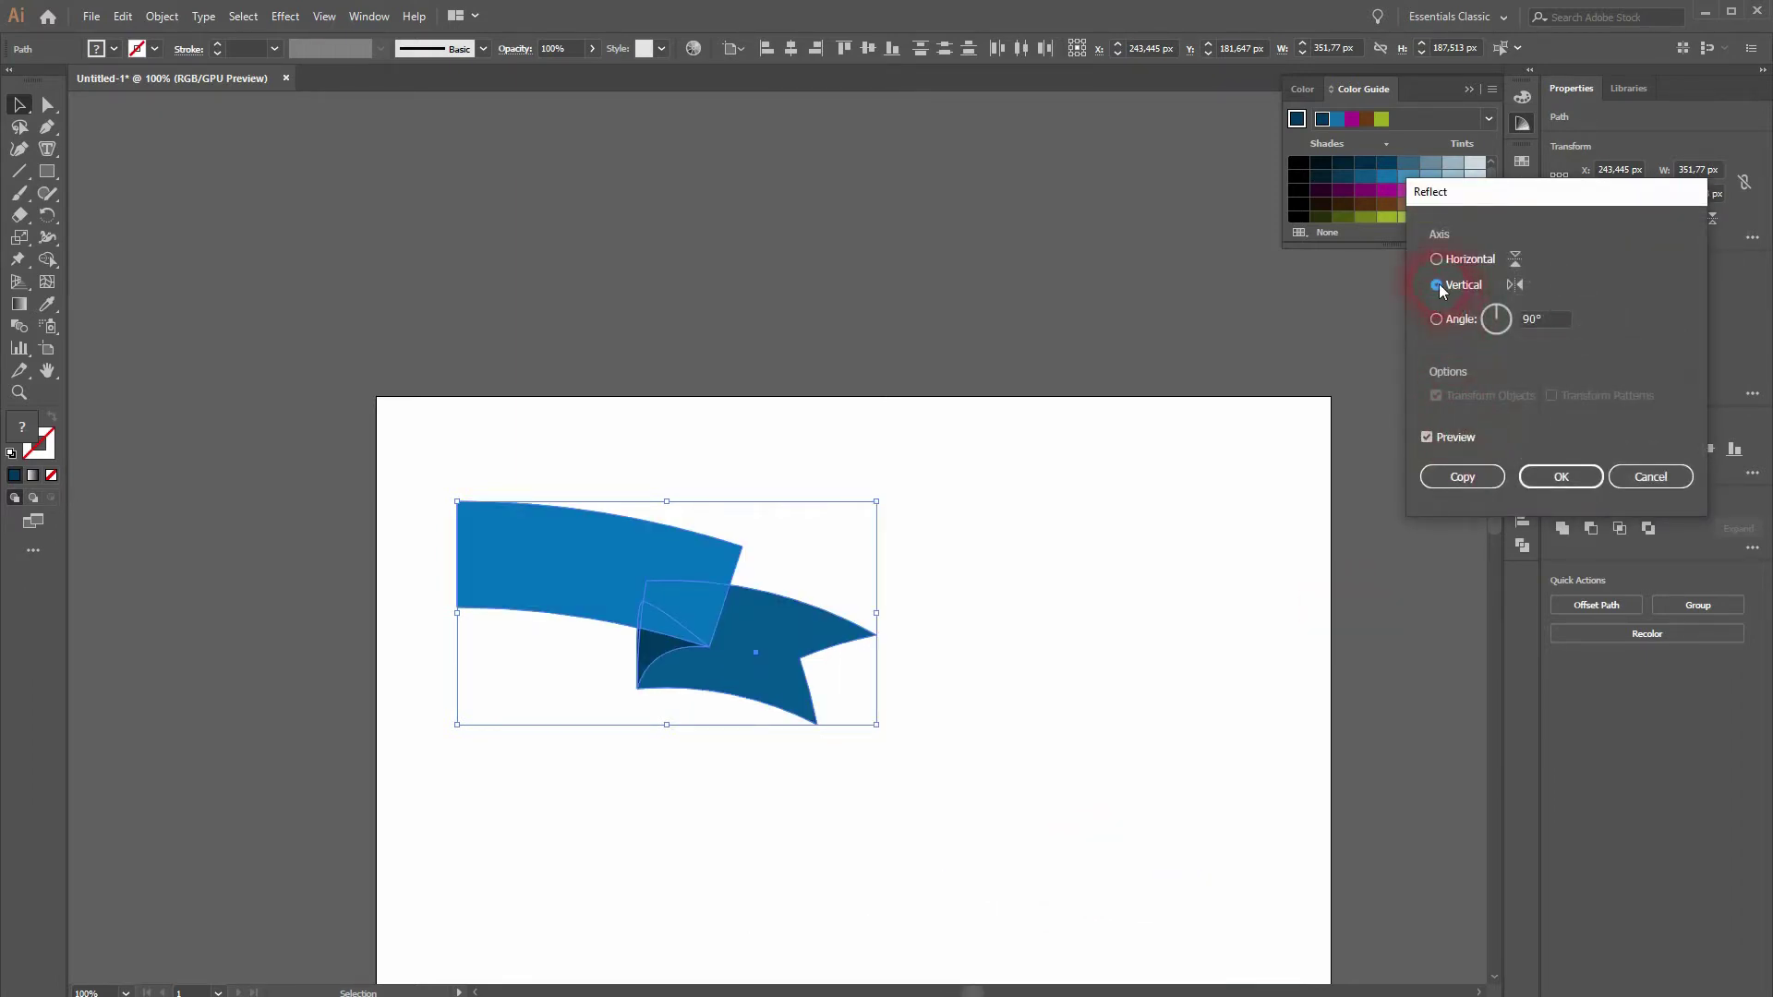
pyautogui.click(1438, 261)
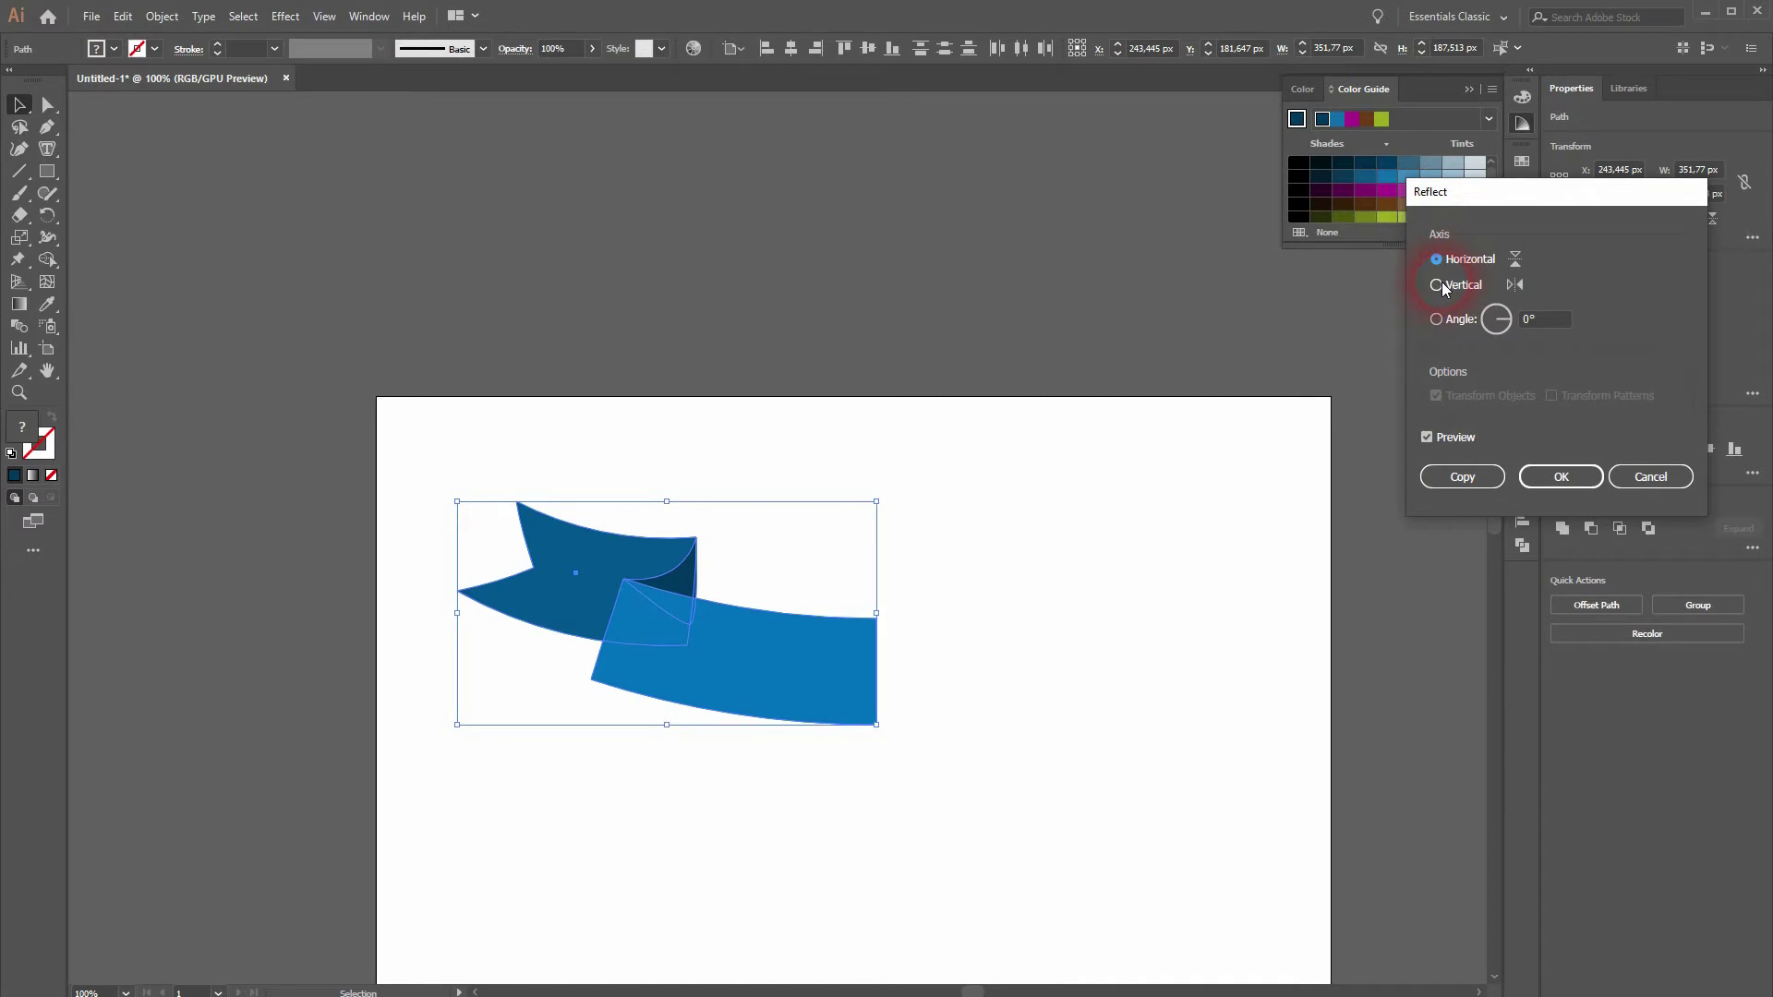
pyautogui.click(1443, 284)
pyautogui.click(1462, 478)
# Move the mirrored half to the right until it meets the original half at the banner's centre.
pyautogui.moveTo(601, 594); pyautogui.dragTo(935, 545)
pyautogui.click(846, 811)
pyautogui.click(1000, 690)
pyautogui.click(971, 511)
pyautogui.click(815, 792)
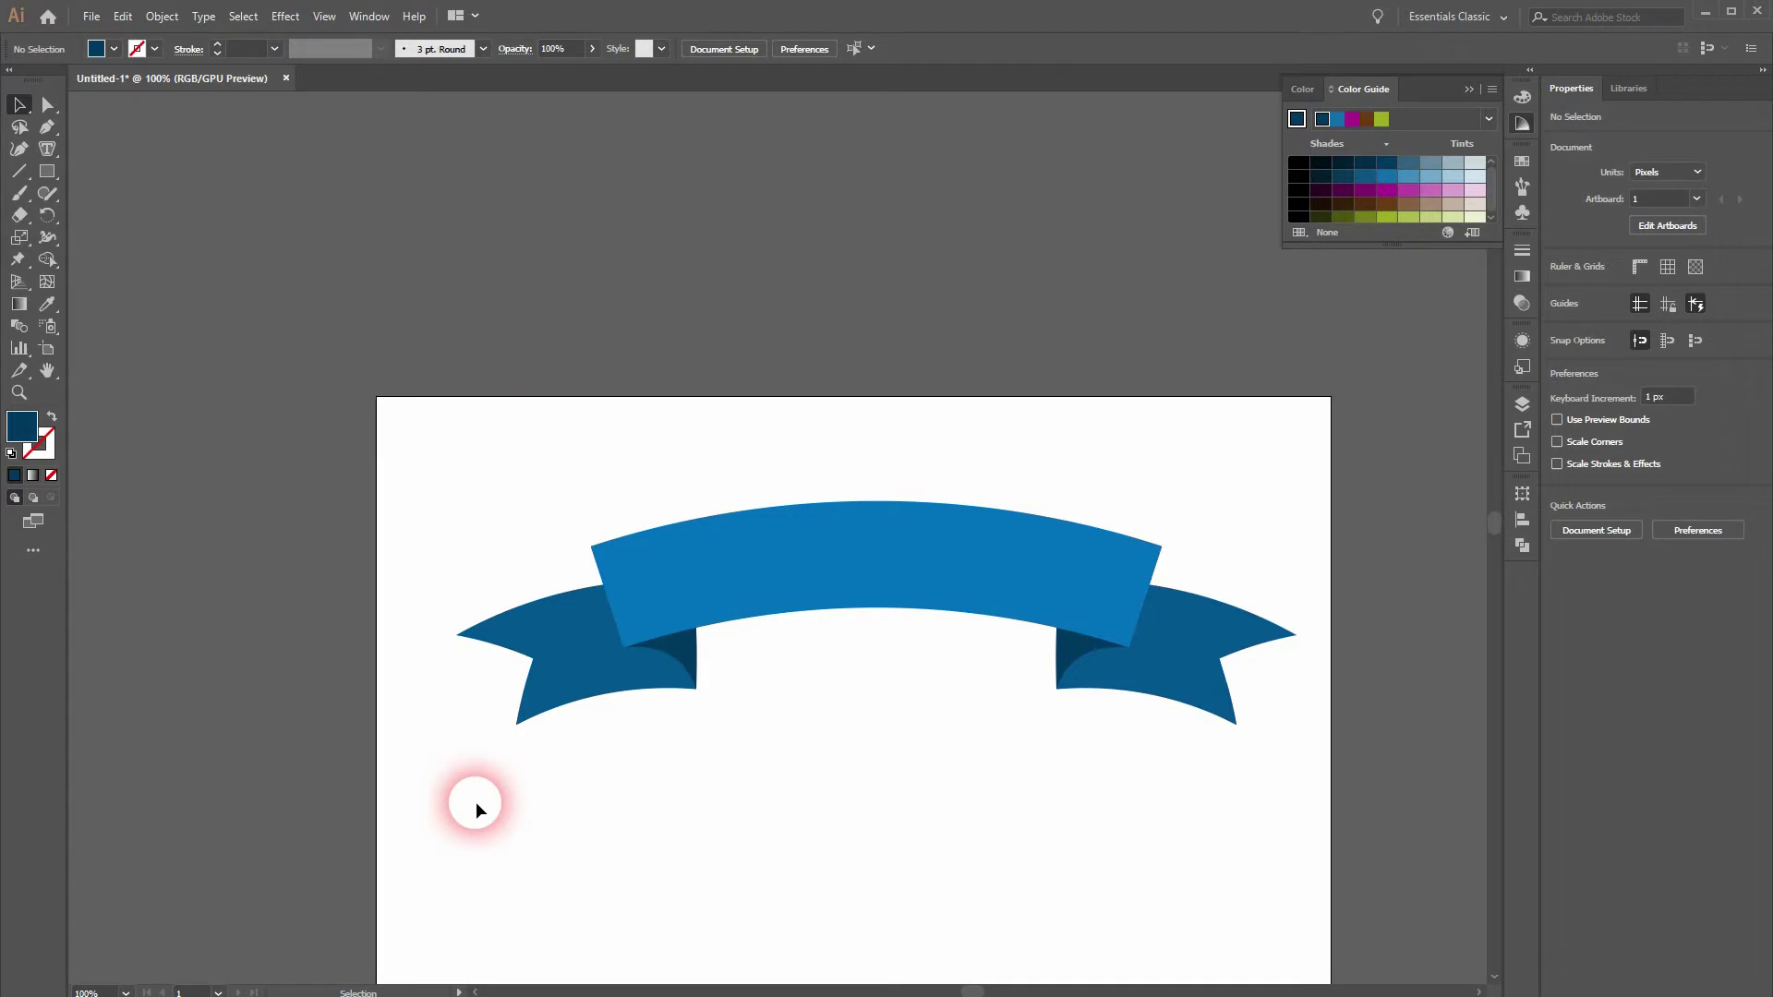
# Merge the two banner halves and the hidden overlaps of the tails and folds into one banner shape with the Shape Builder.
pyautogui.click(814, 555)
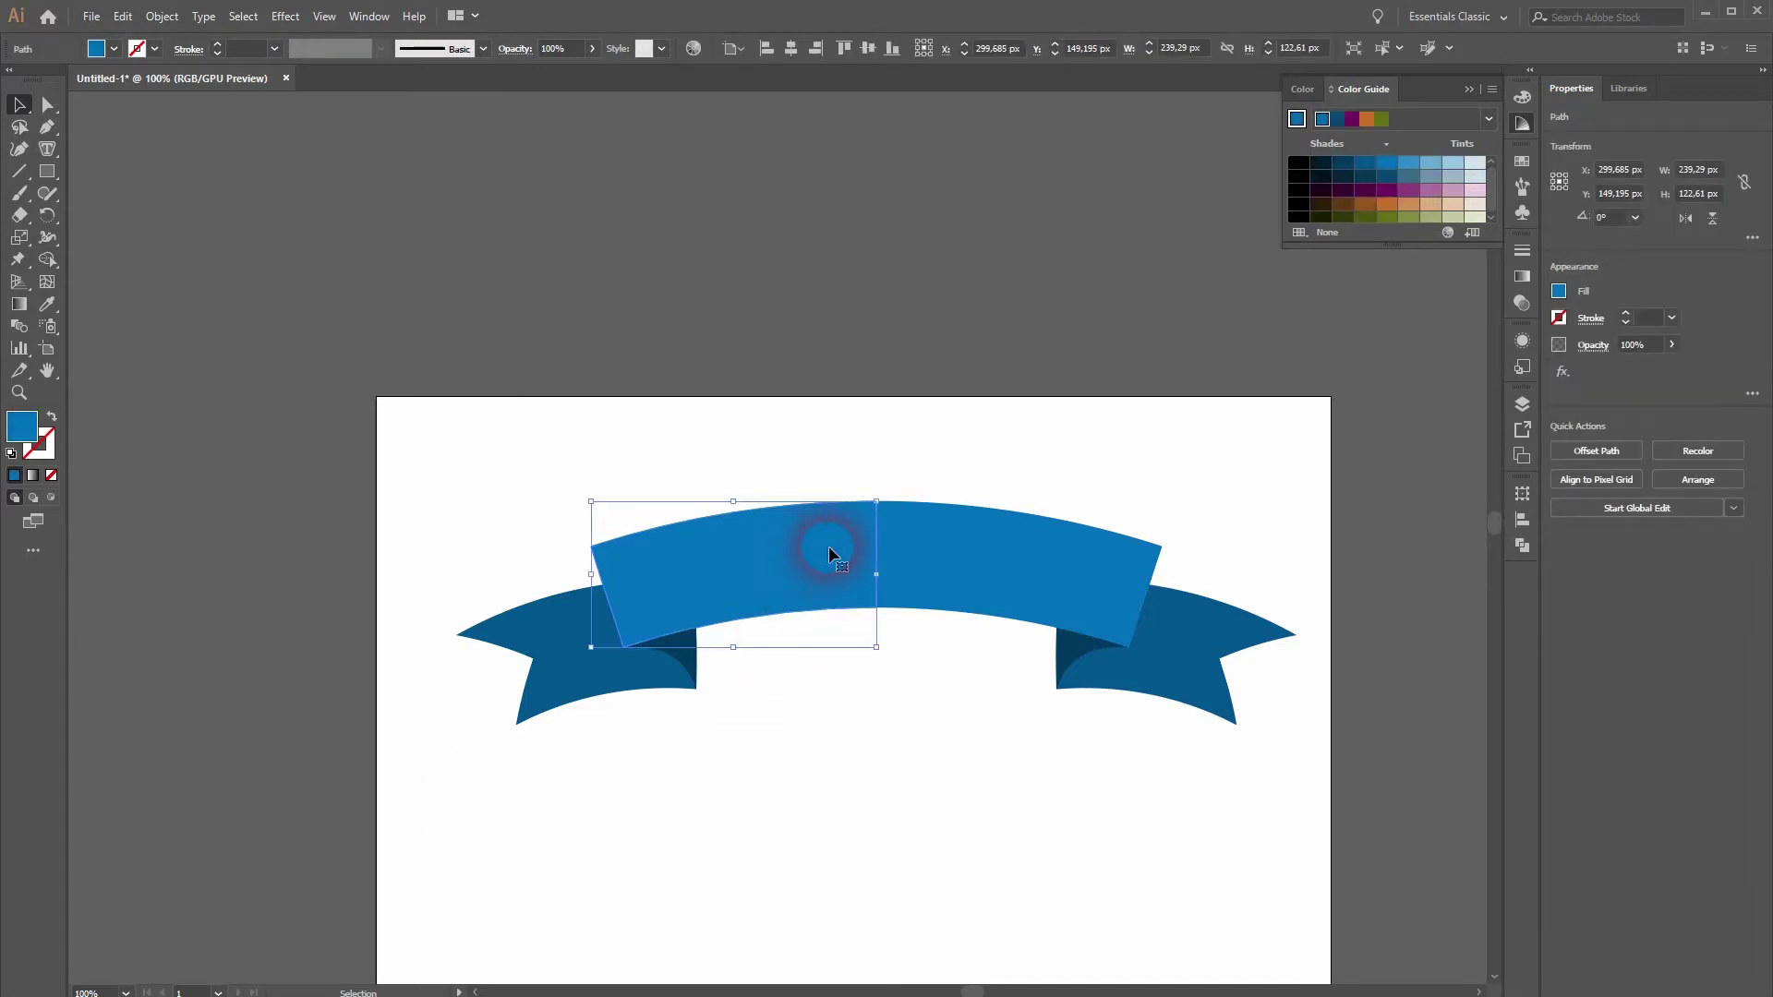
pyautogui.moveTo(523, 487); pyautogui.dragTo(1259, 799)
pyautogui.click(47, 259)
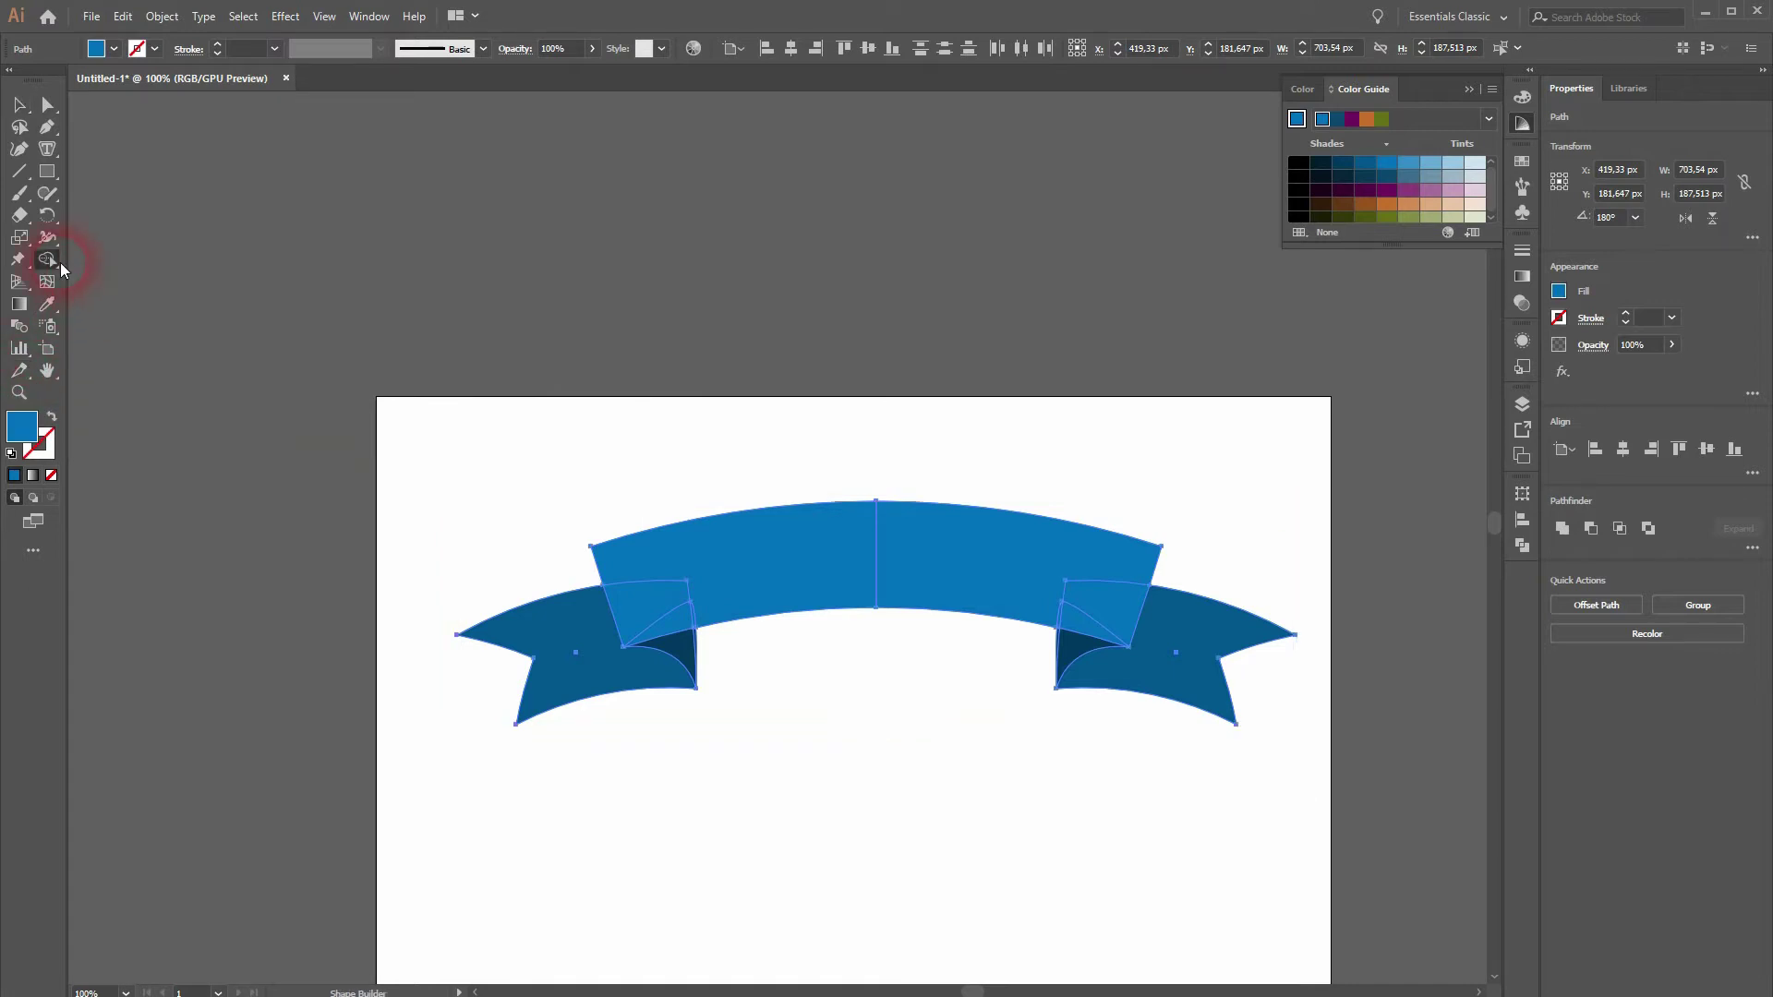
pyautogui.moveTo(862, 566); pyautogui.dragTo(952, 563)
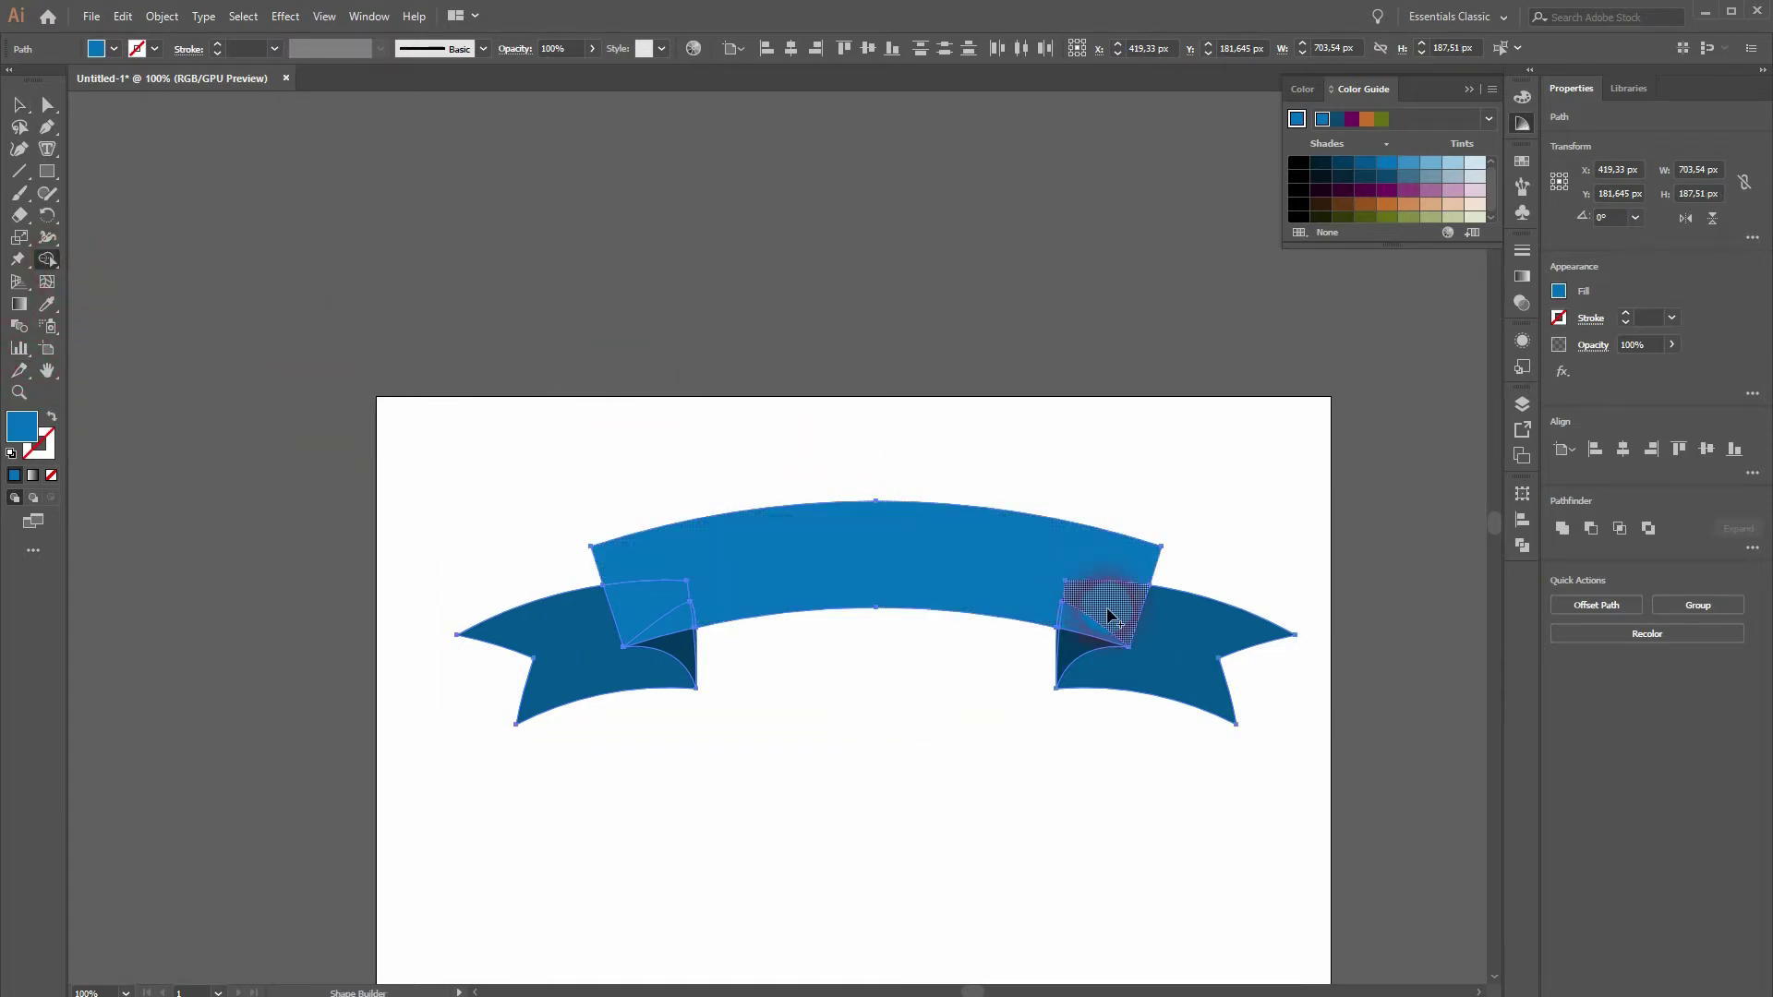
pyautogui.moveTo(1092, 631)
pyautogui.mouseDown()
pyautogui.moveTo(862, 550)
pyautogui.moveTo(692, 601)
pyautogui.moveTo(678, 624)
pyautogui.moveTo(697, 598)
pyautogui.mouseUp()
pyautogui.scroll(4, 699, 605)
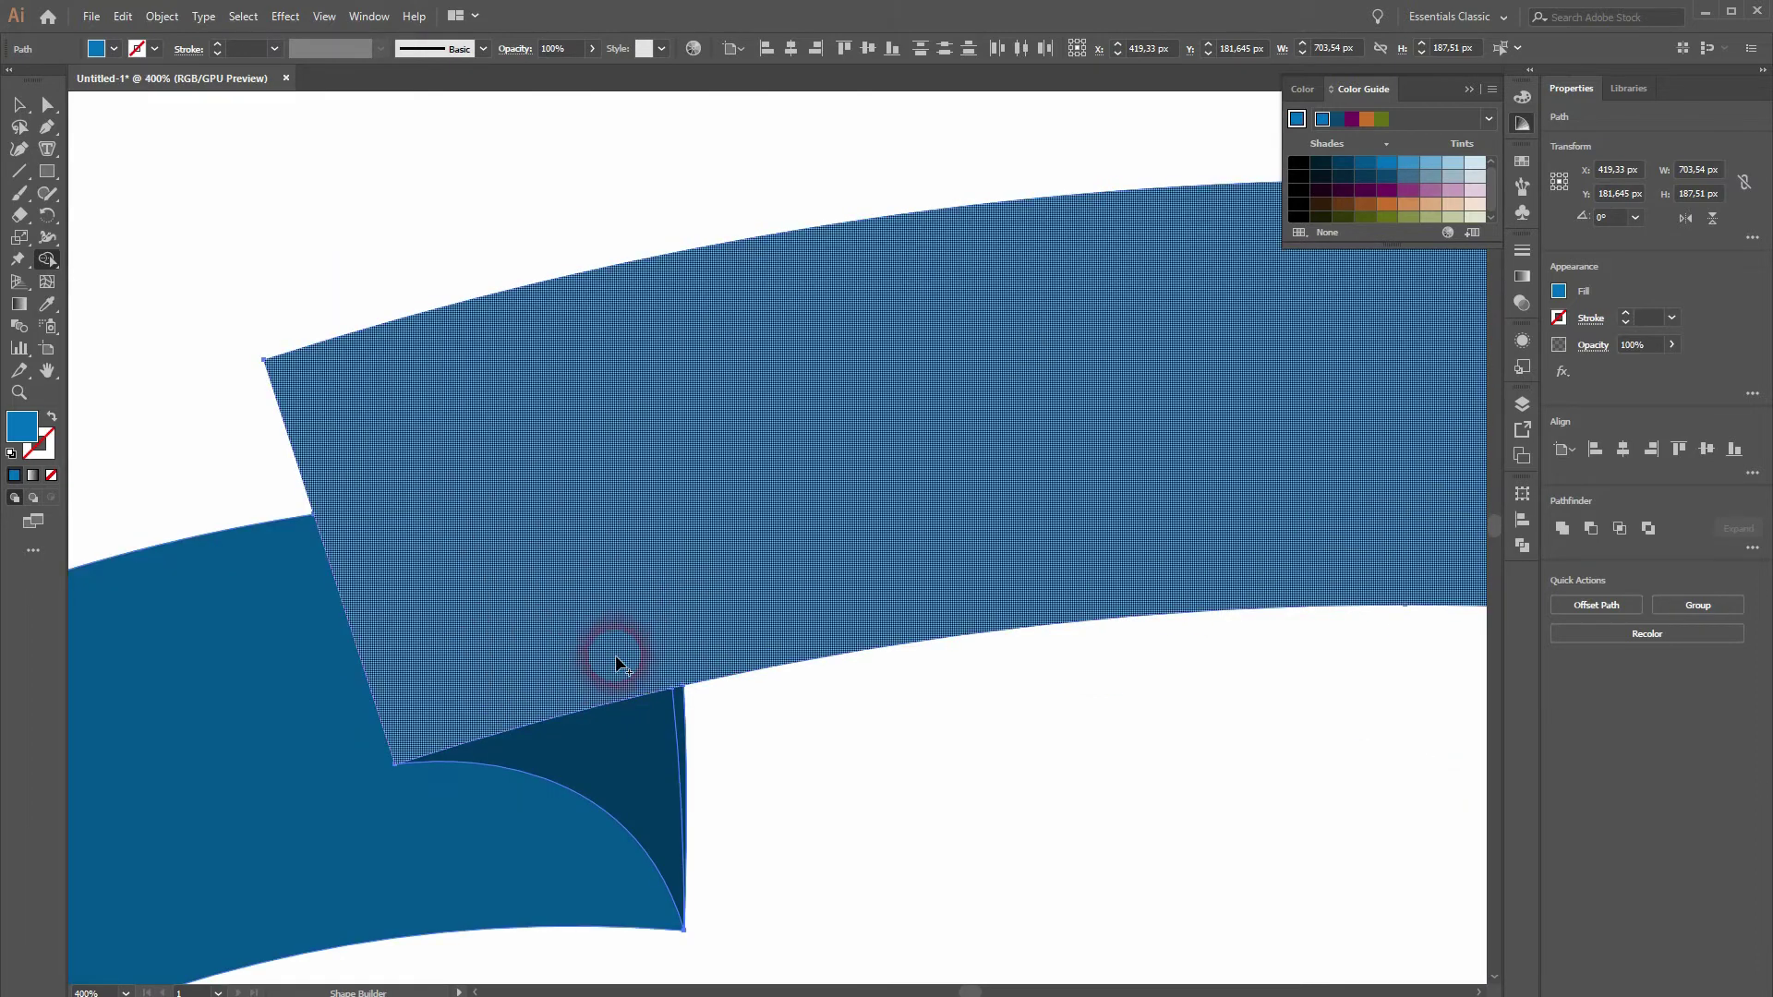
pyautogui.hotkey('ctrl', '0')
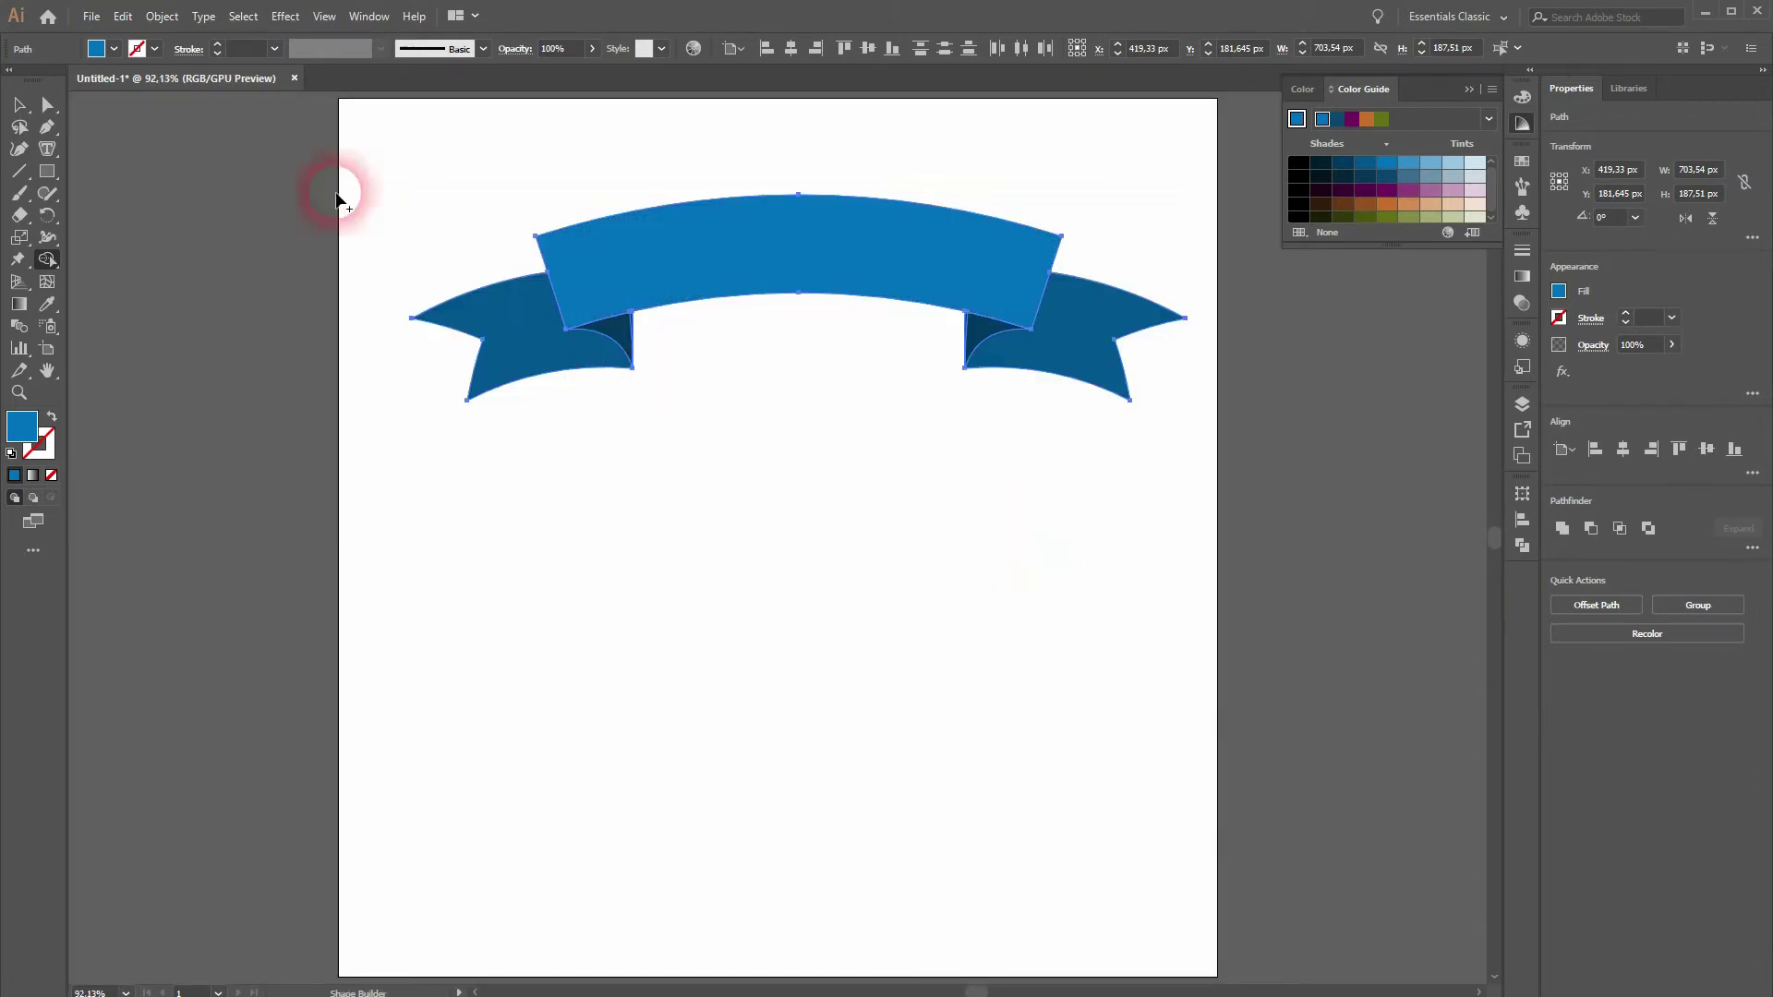
# Move the complete ribbon down near the middle of the artboard and collapse the Color Guide.
pyautogui.click(39, 104)
pyautogui.click(753, 606)
pyautogui.moveTo(430, 526); pyautogui.dragTo(1077, 152)
pyautogui.moveTo(833, 253); pyautogui.dragTo(821, 446)
pyautogui.click(866, 728)
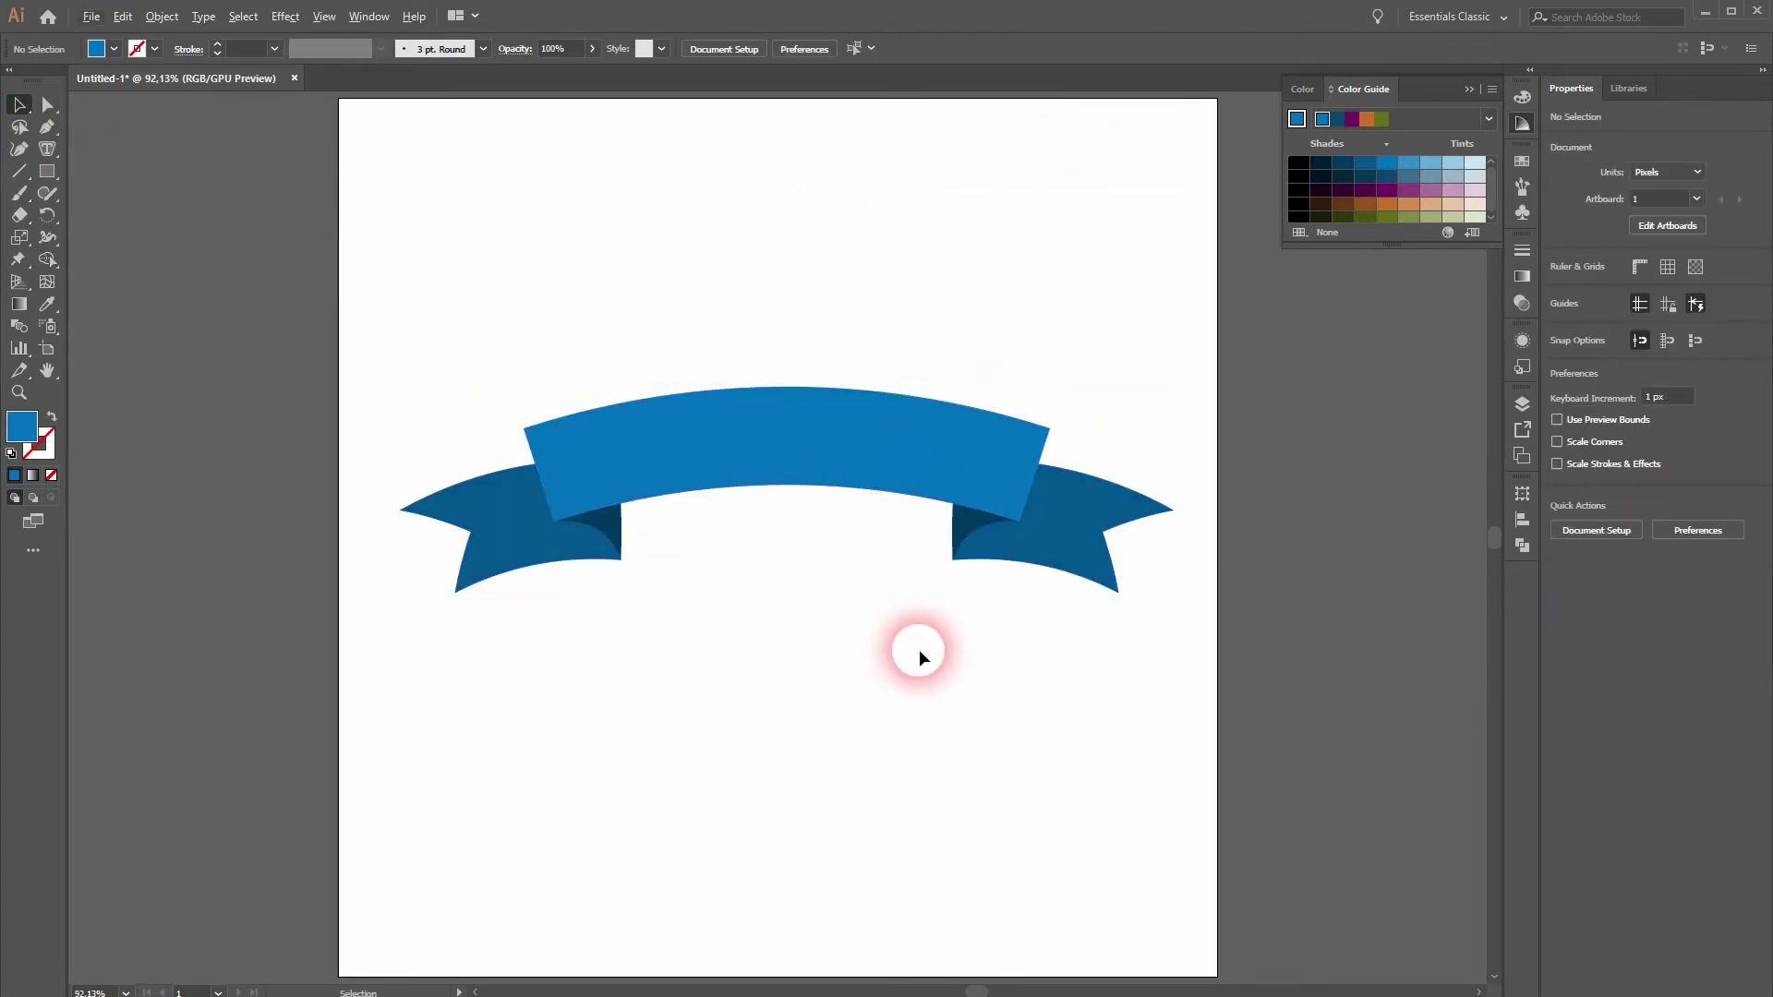
pyautogui.click(1474, 89)
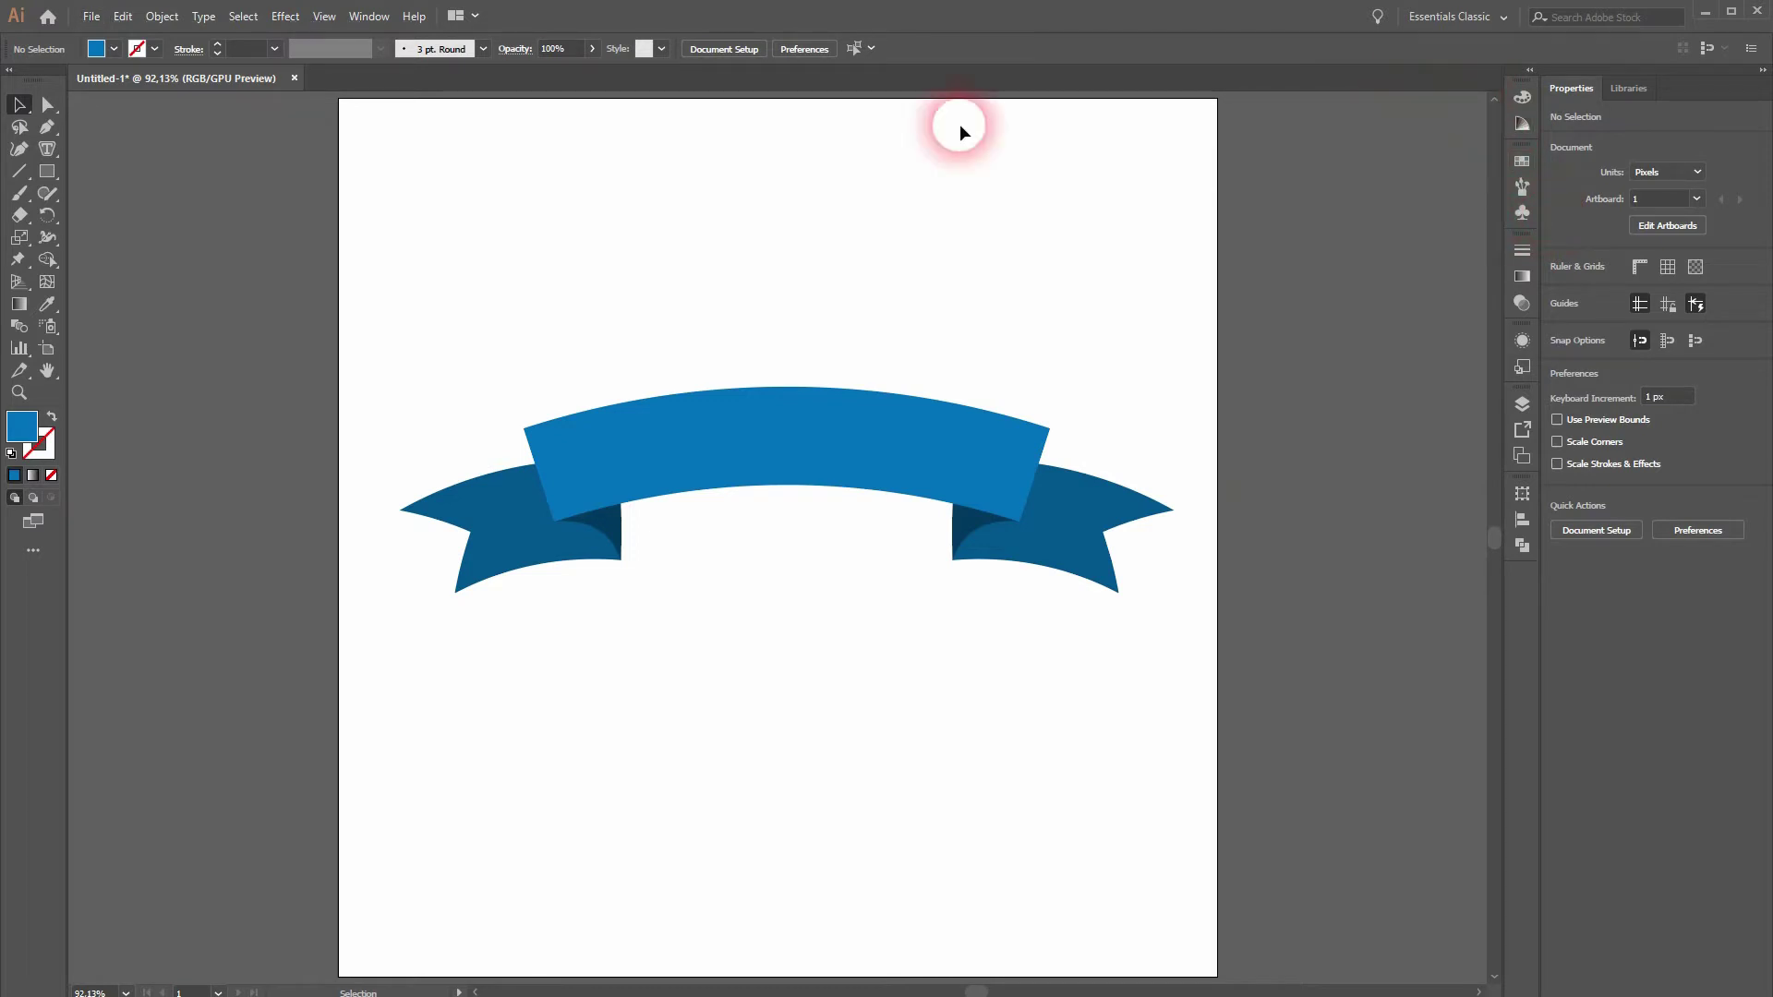
# Add the text "BANNER" on the empty artboard area above the ribbon.
pyautogui.moveTo(52, 150); pyautogui.dragTo(595, 295)
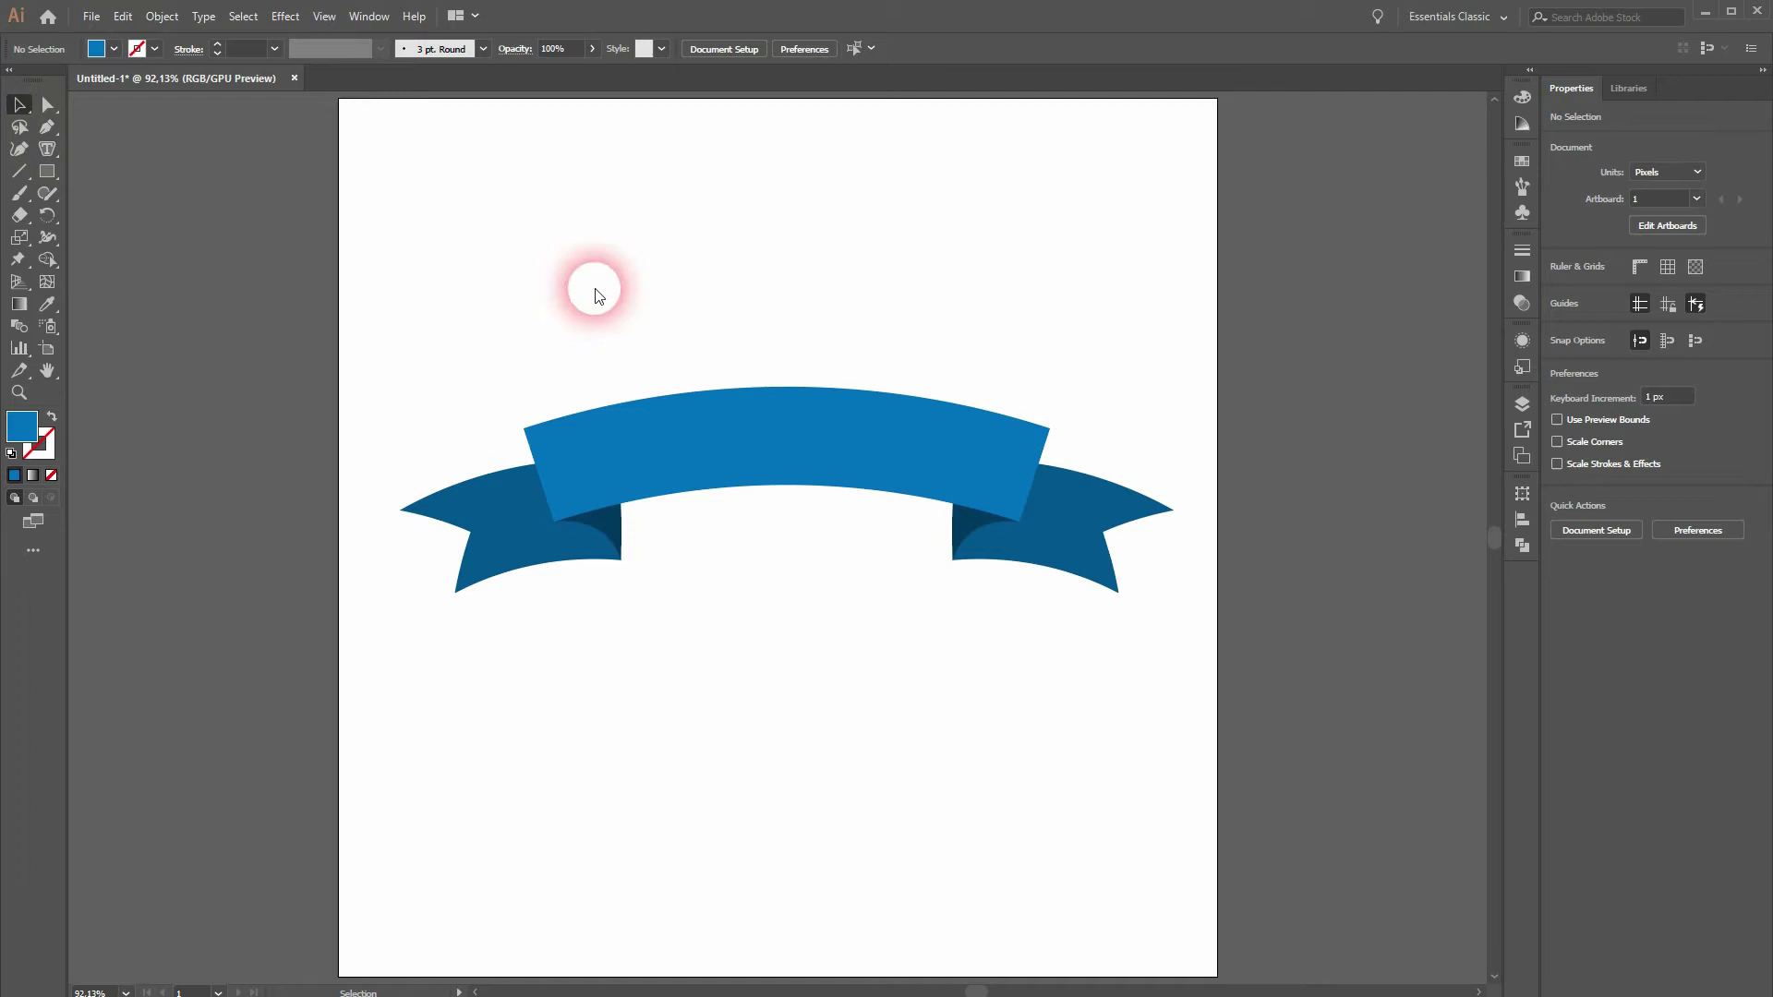
pyautogui.press('t')
pyautogui.click(673, 288)
pyautogui.write('BANNER')
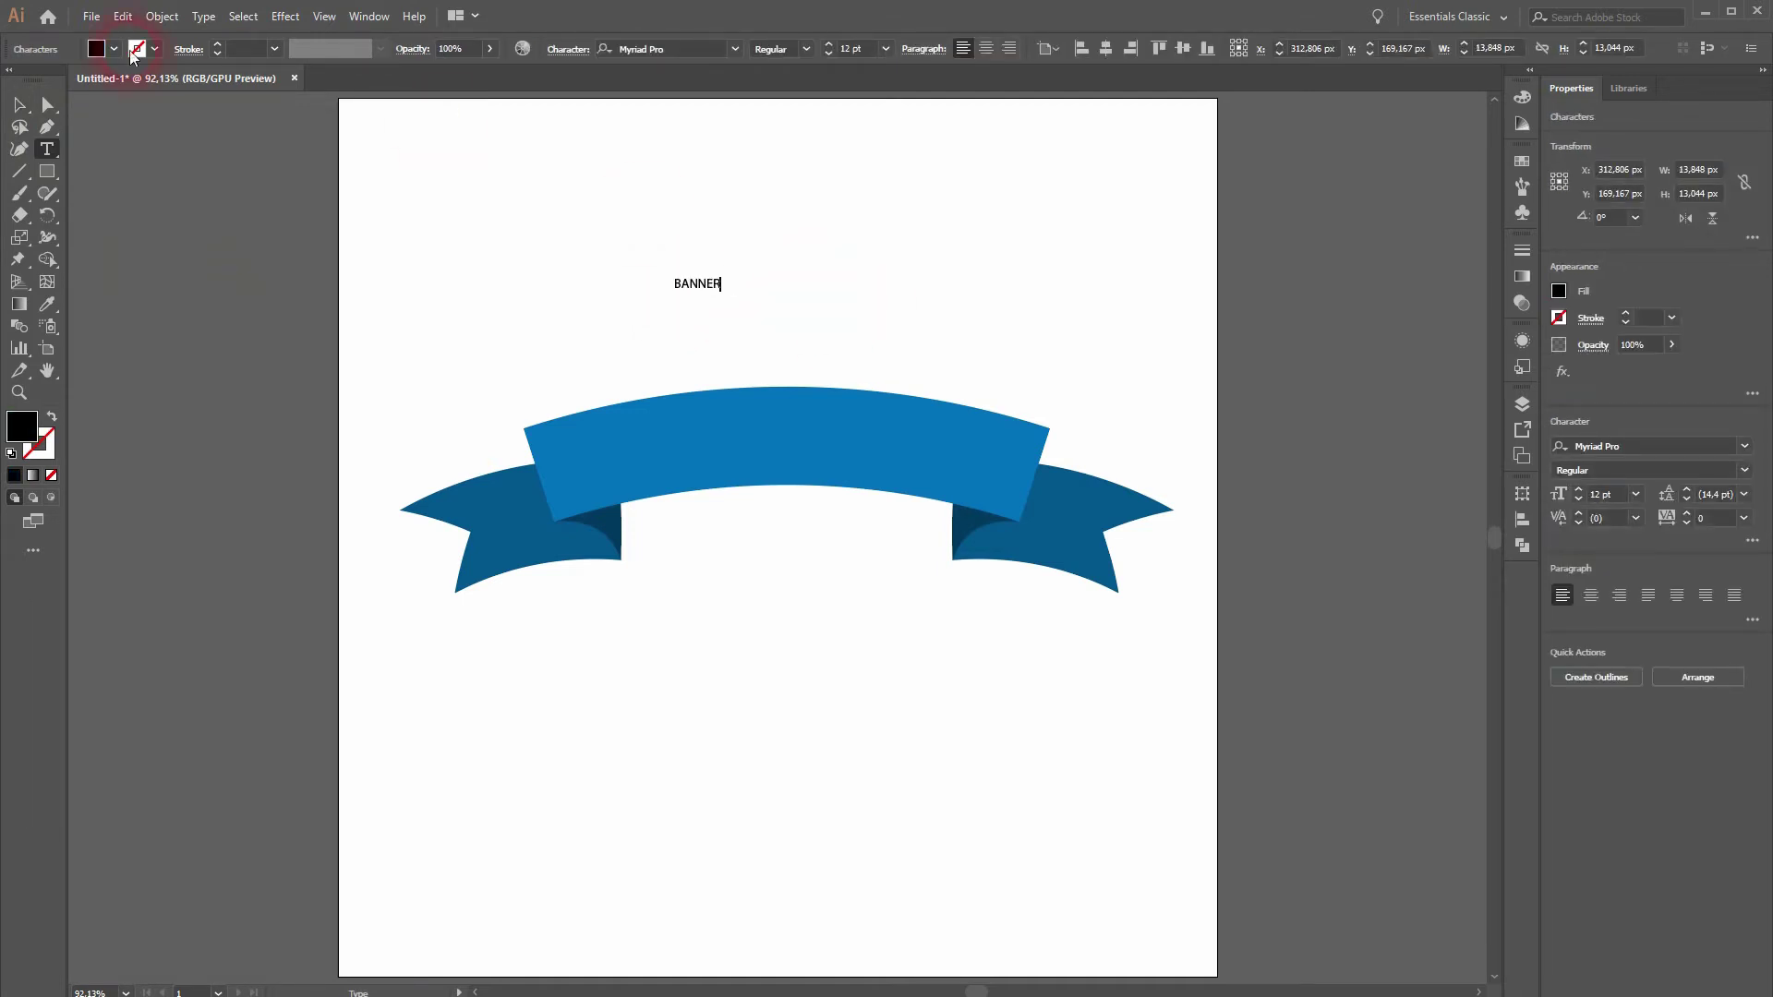
# Enlarge the "BANNER" text to about 60 pt and place it on the ribbon's central band.
pyautogui.click(19, 104)
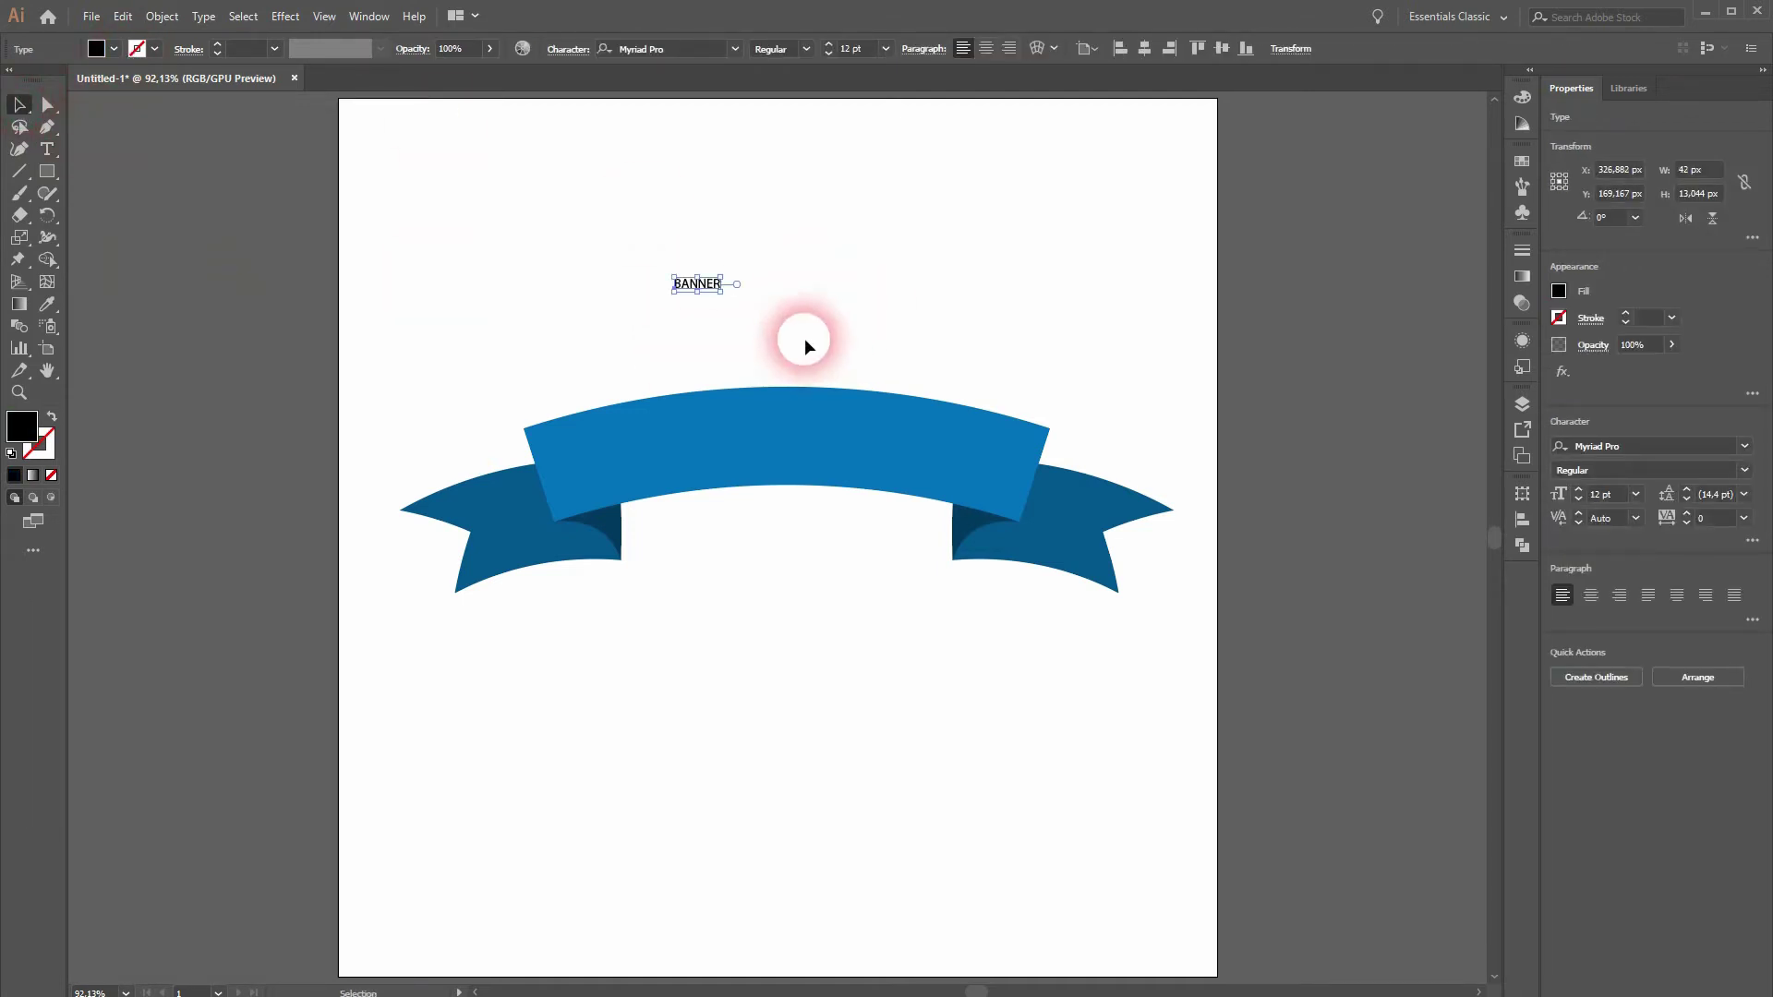
pyautogui.moveTo(732, 281); pyautogui.dragTo(831, 452)
pyautogui.moveTo(476, 638); pyautogui.dragTo(1139, 318)
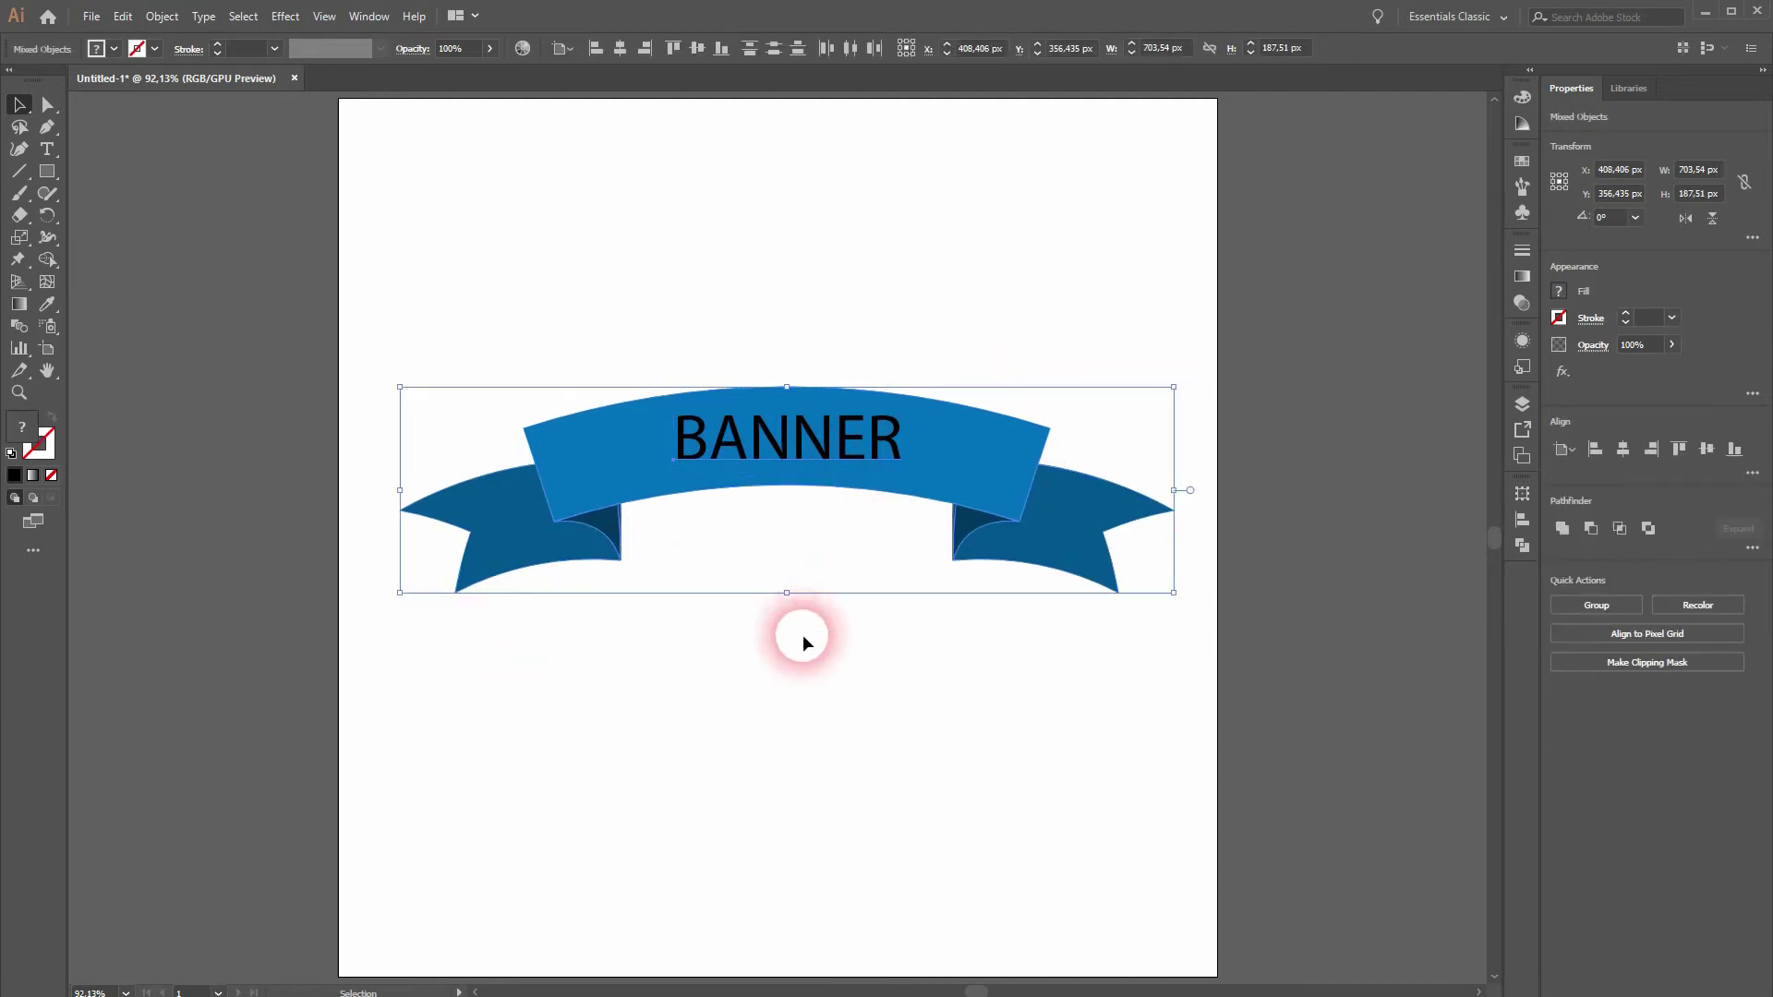
pyautogui.click(801, 667)
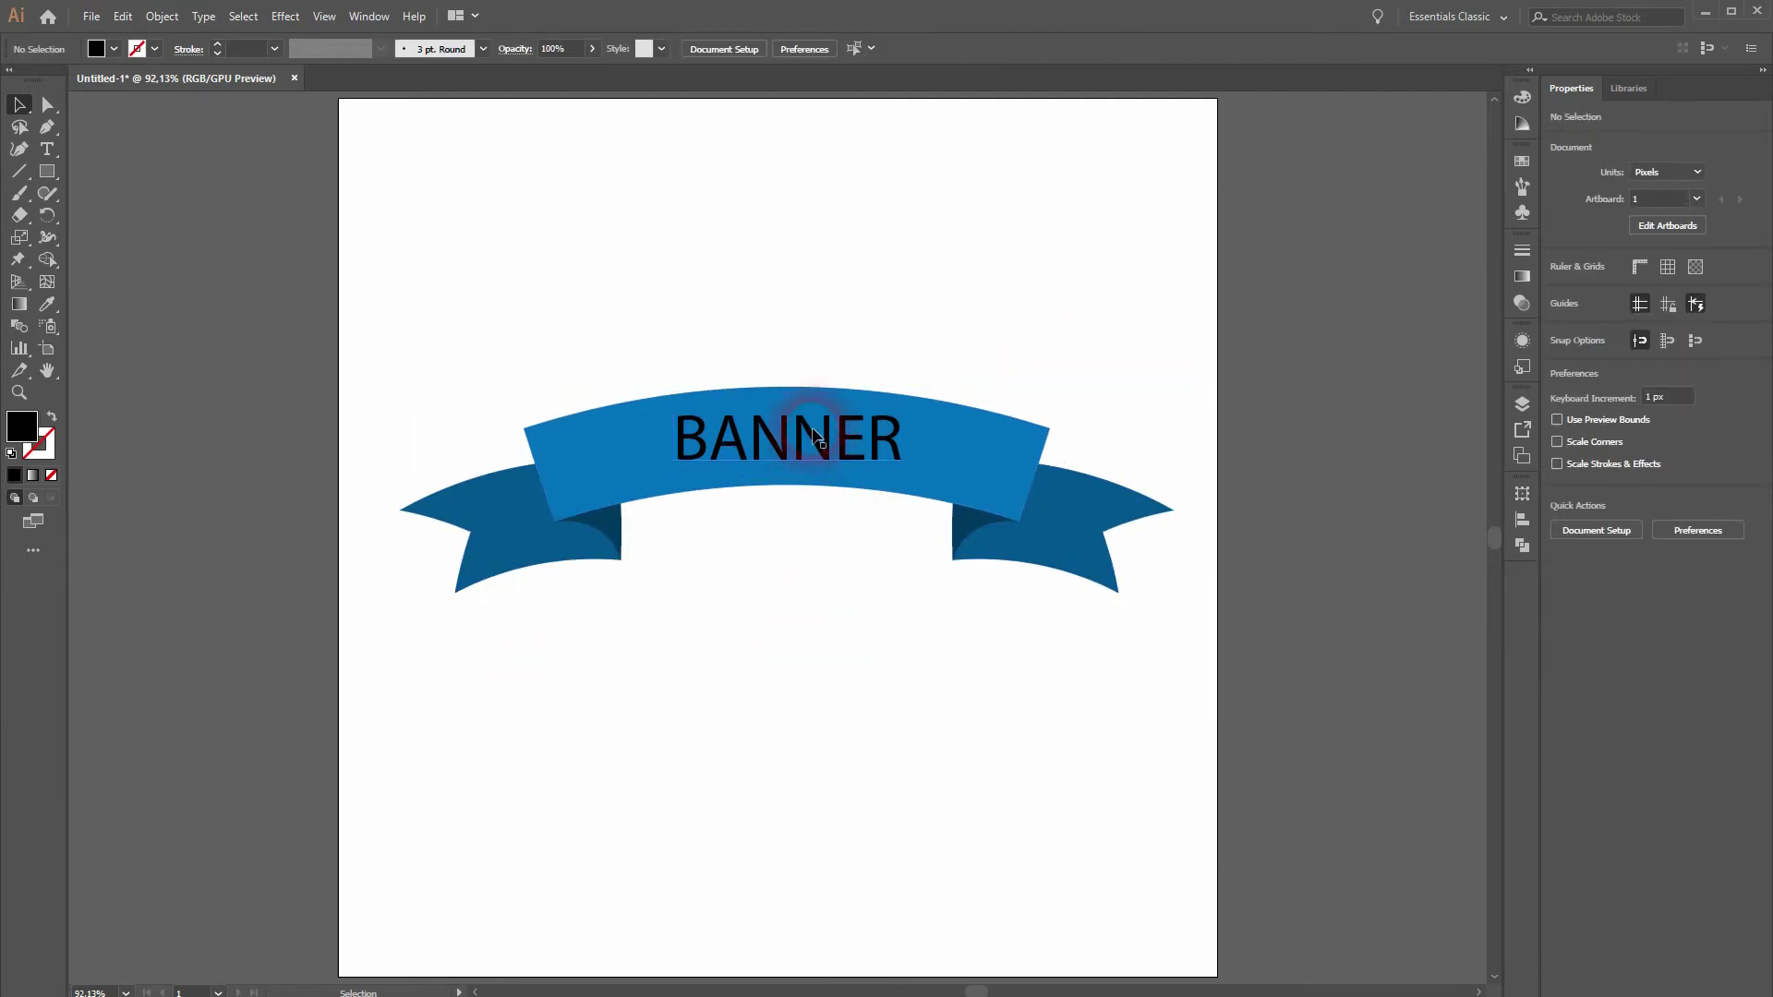
# Move the text off the ribbon to the empty area above it and group all the ribbon pieces.
pyautogui.moveTo(811, 427); pyautogui.dragTo(835, 276)
pyautogui.moveTo(420, 686); pyautogui.dragTo(1144, 412)
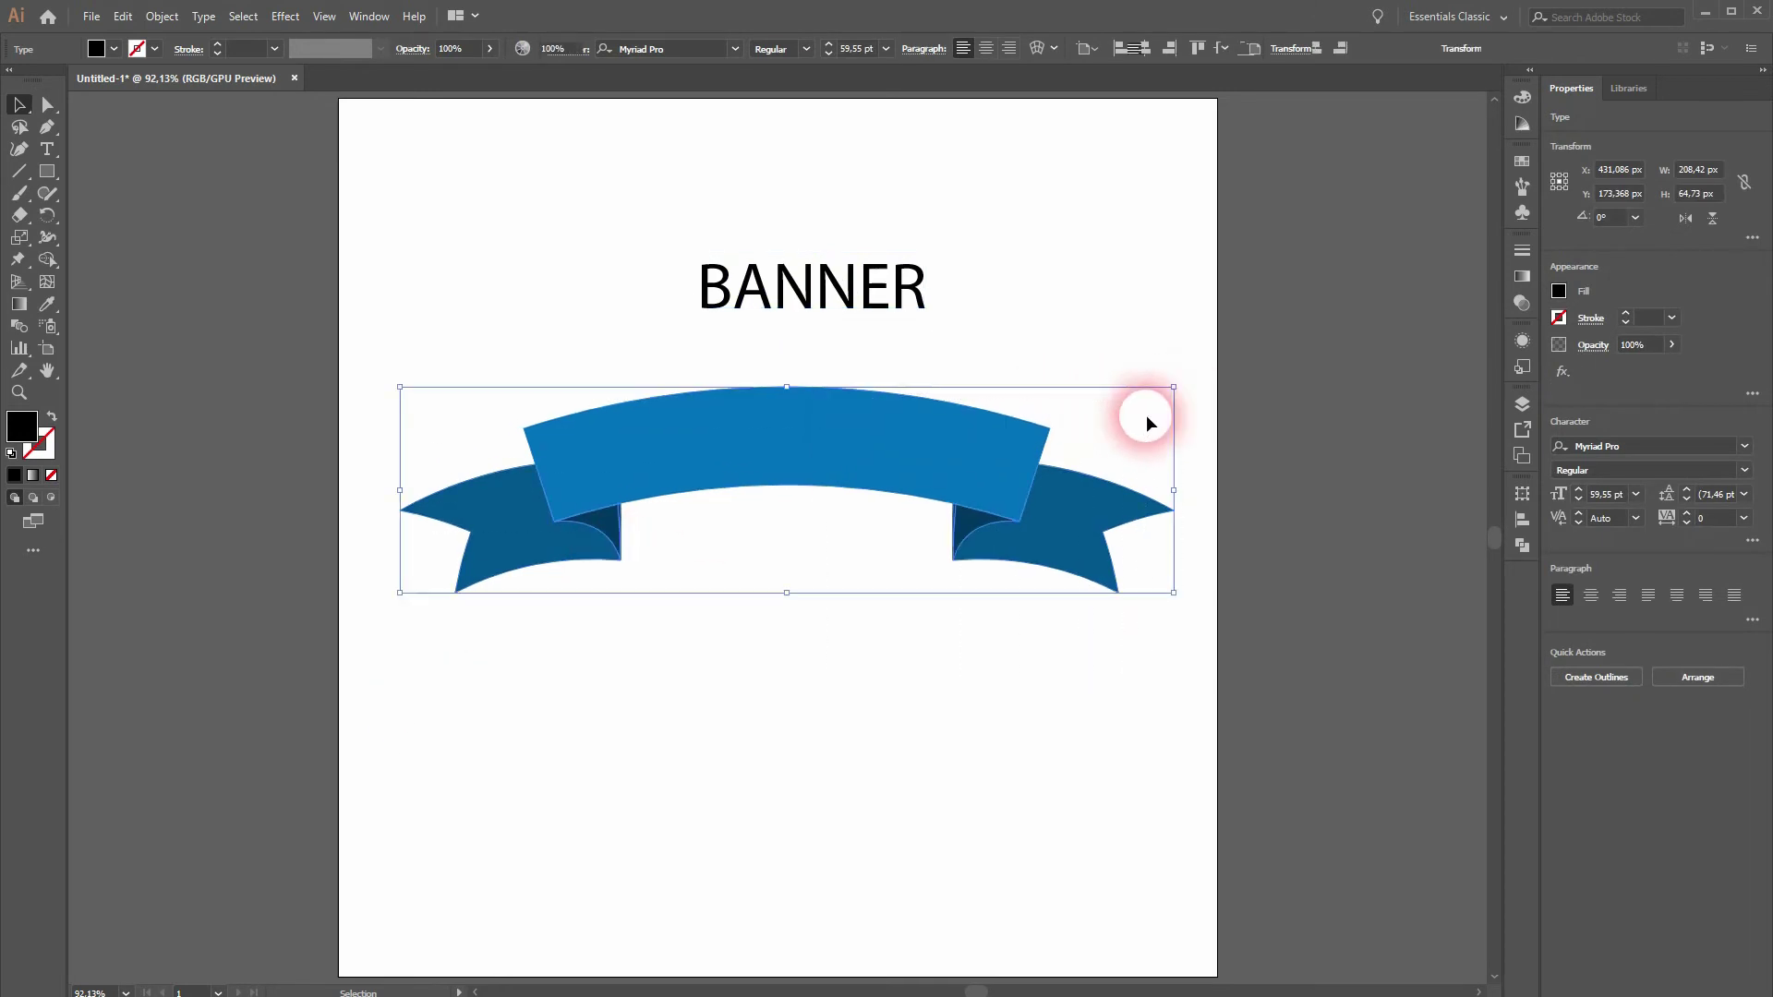
pyautogui.rightClick(792, 449)
pyautogui.click(853, 561)
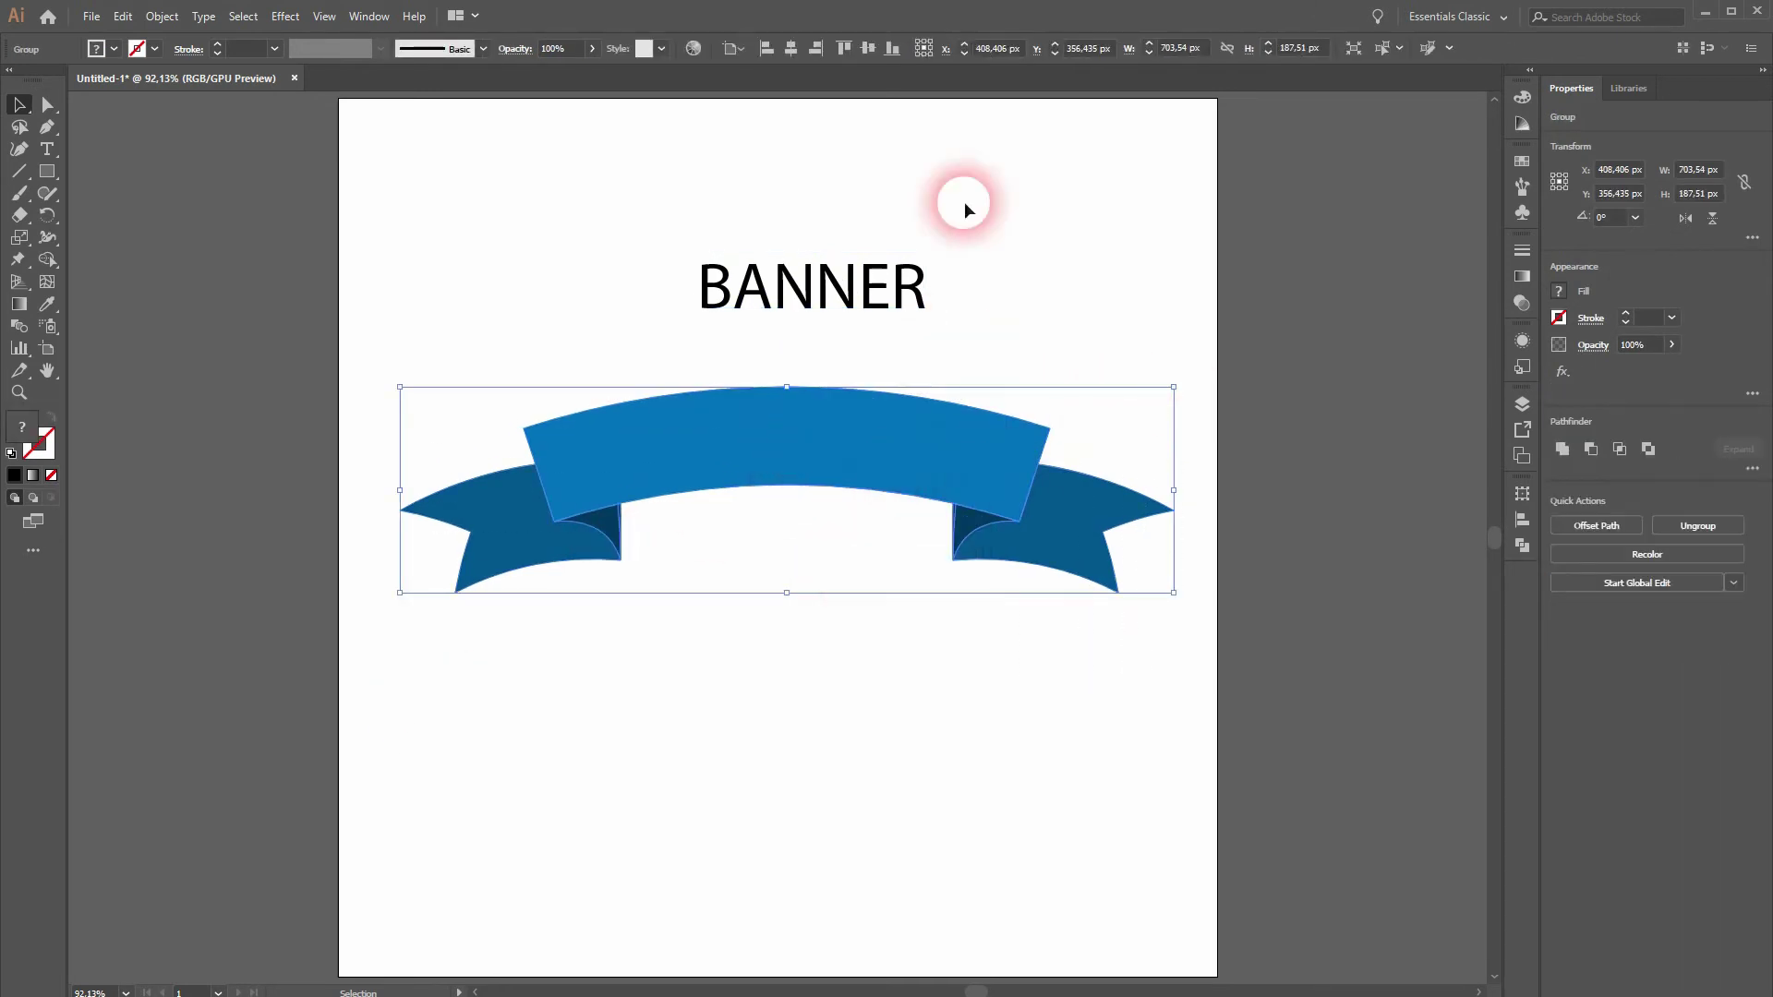
# Center the ribbon group and the "BANNER" text horizontally and vertically on the artboard.
pyautogui.click(783, 50)
pyautogui.click(878, 52)
pyautogui.click(792, 277)
pyautogui.click(1145, 48)
pyautogui.click(1221, 48)
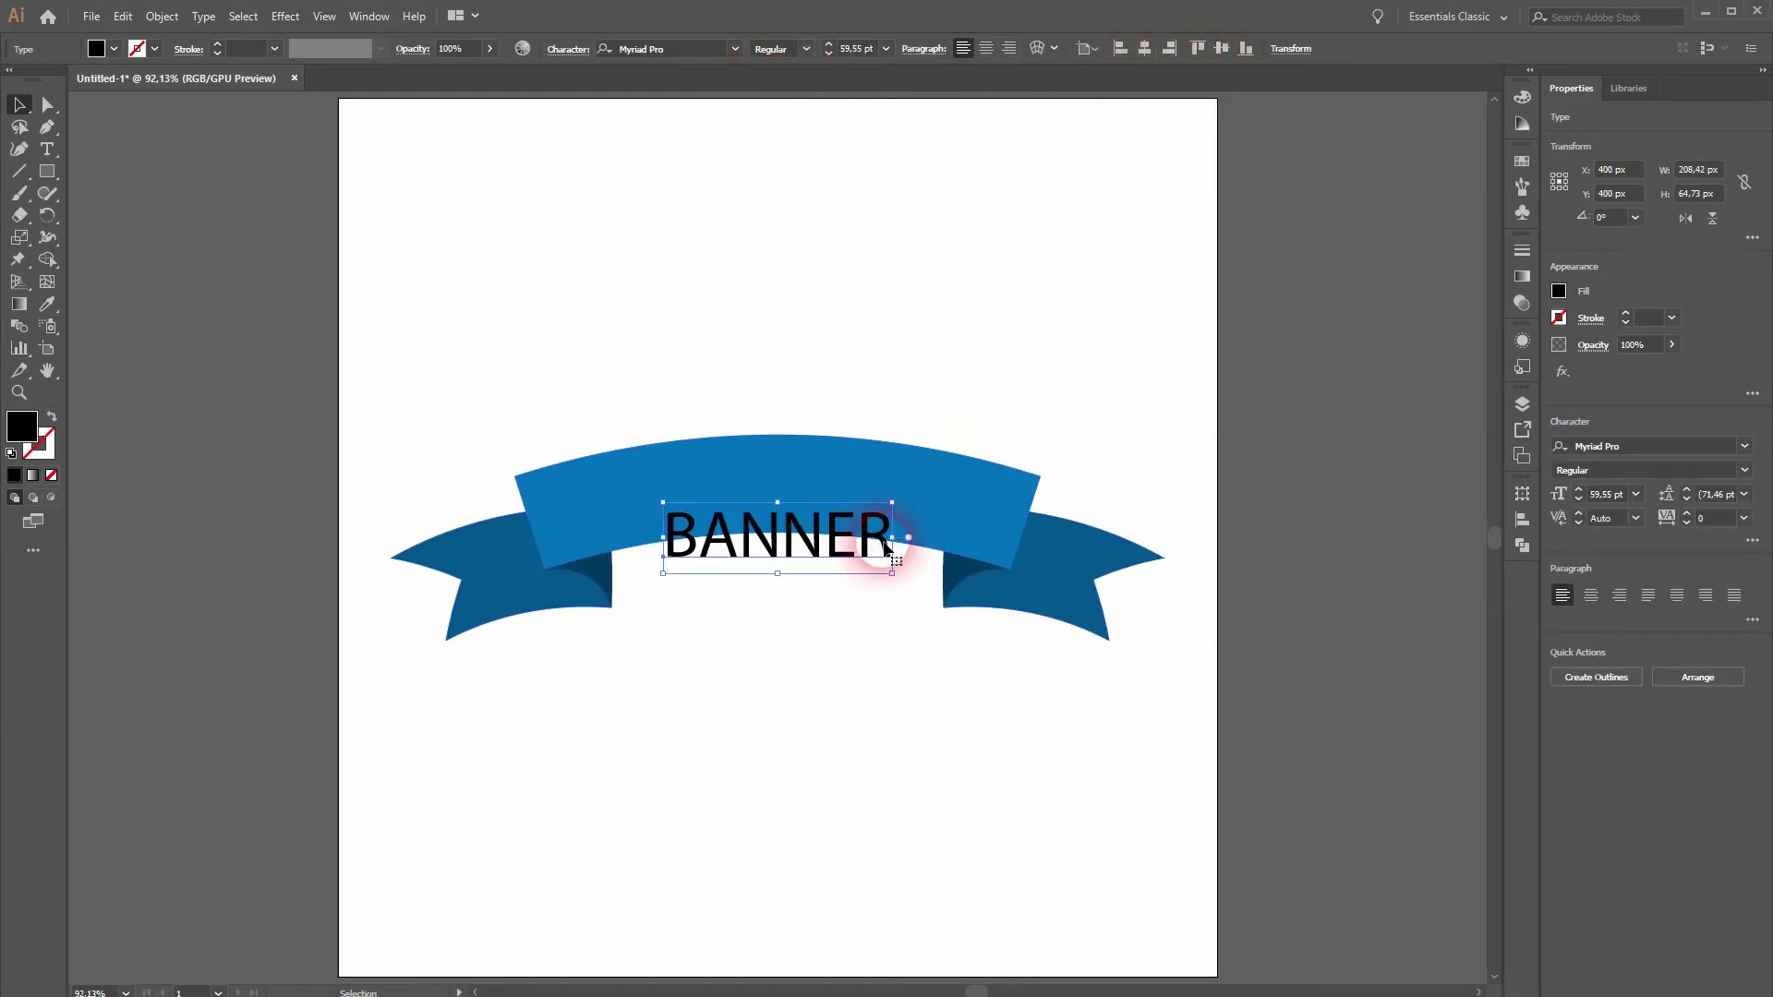
# Move the "BANNER" text straight up into the middle of the ribbon's front band.
pyautogui.hotkey('shift', 'Up')
pyautogui.hotkey('shift', 'Up')
pyautogui.hotkey('shift', 'Up')
pyautogui.hotkey('shift', 'Up')
pyautogui.hotkey('shift', 'Up')
pyautogui.hotkey('shift', 'Up')
pyautogui.hotkey('shift', 'Up')
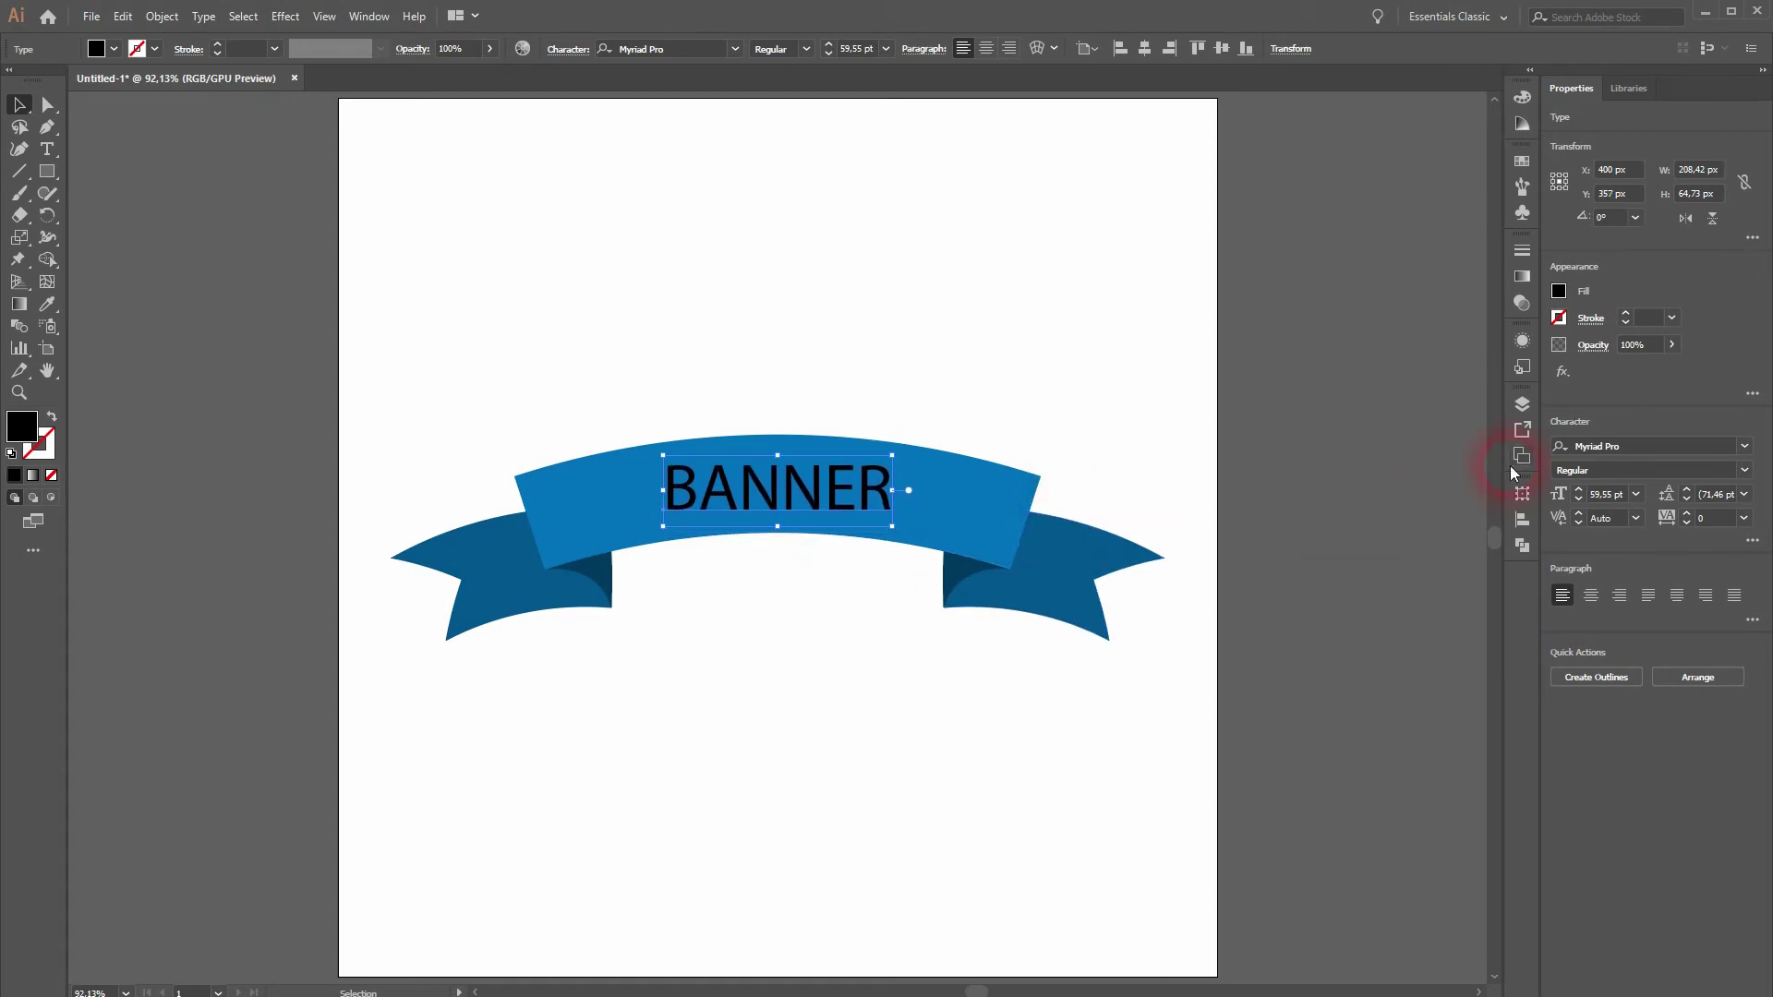
# Set the text's font size to 76 pt and center it horizontally on the artboard.
pyautogui.click(1603, 496)
pyautogui.write('71')
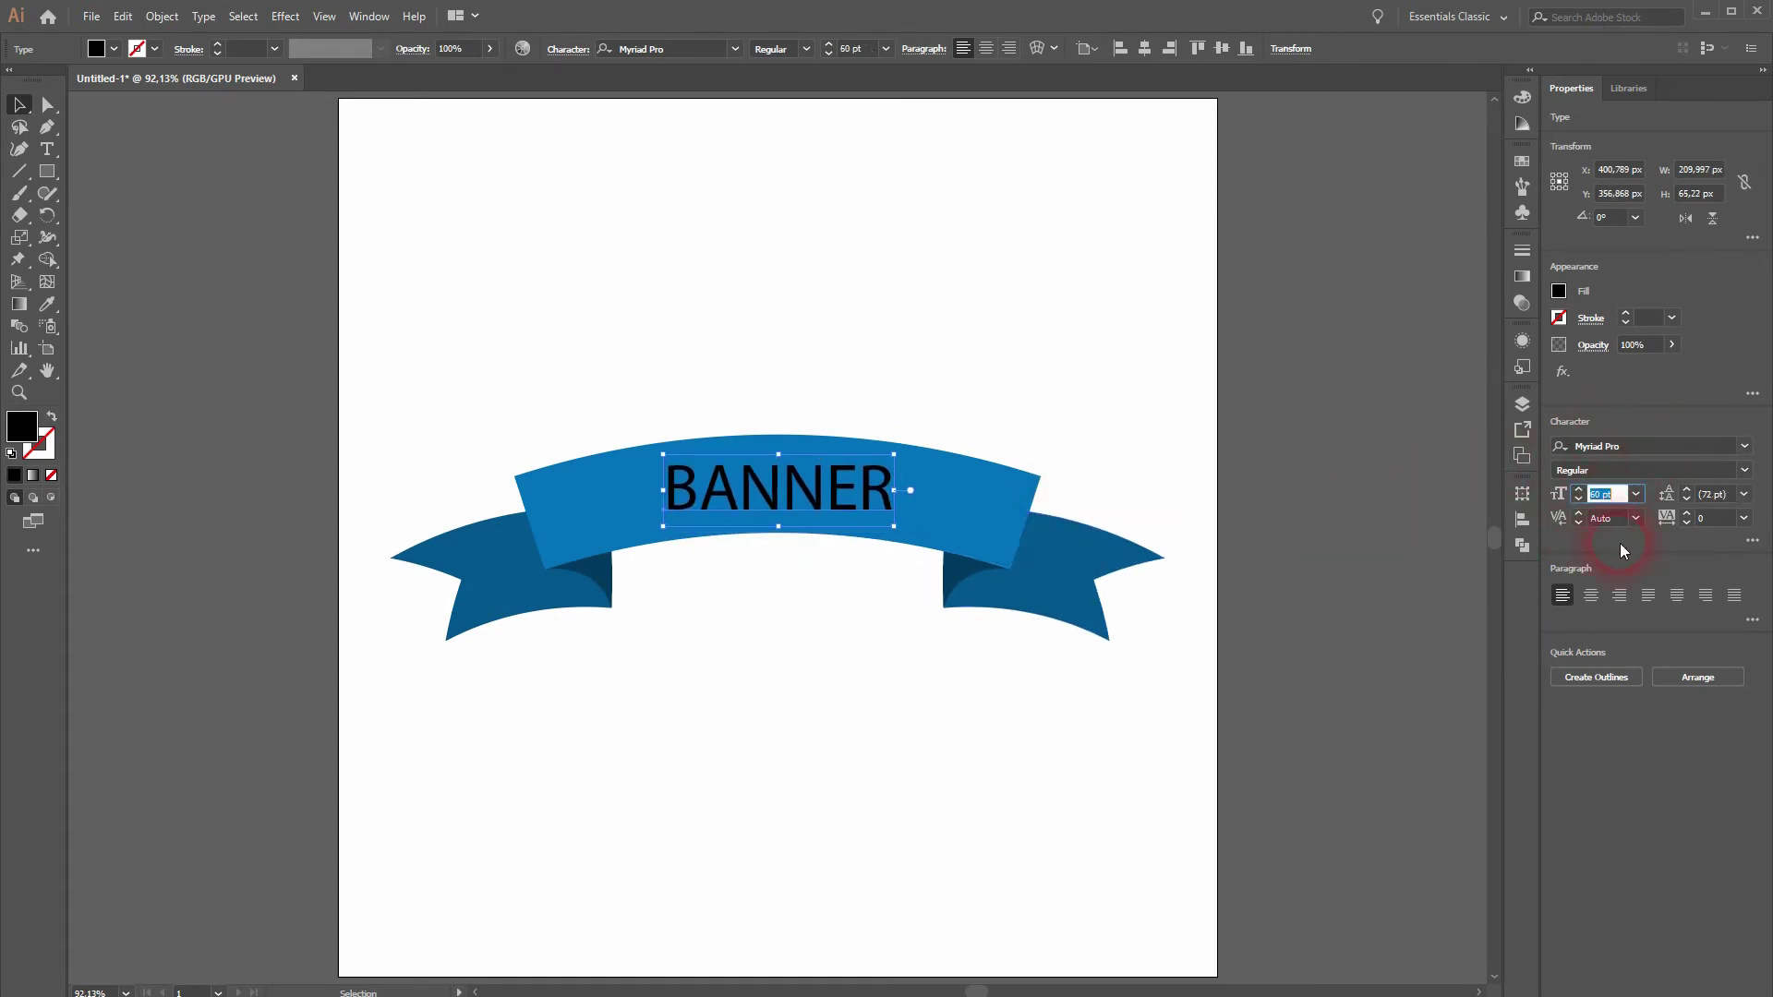
pyautogui.press('Return')
pyautogui.press('Up')
pyautogui.press('Up')
pyautogui.press('Up')
pyautogui.press('Up')
pyautogui.press('Up')
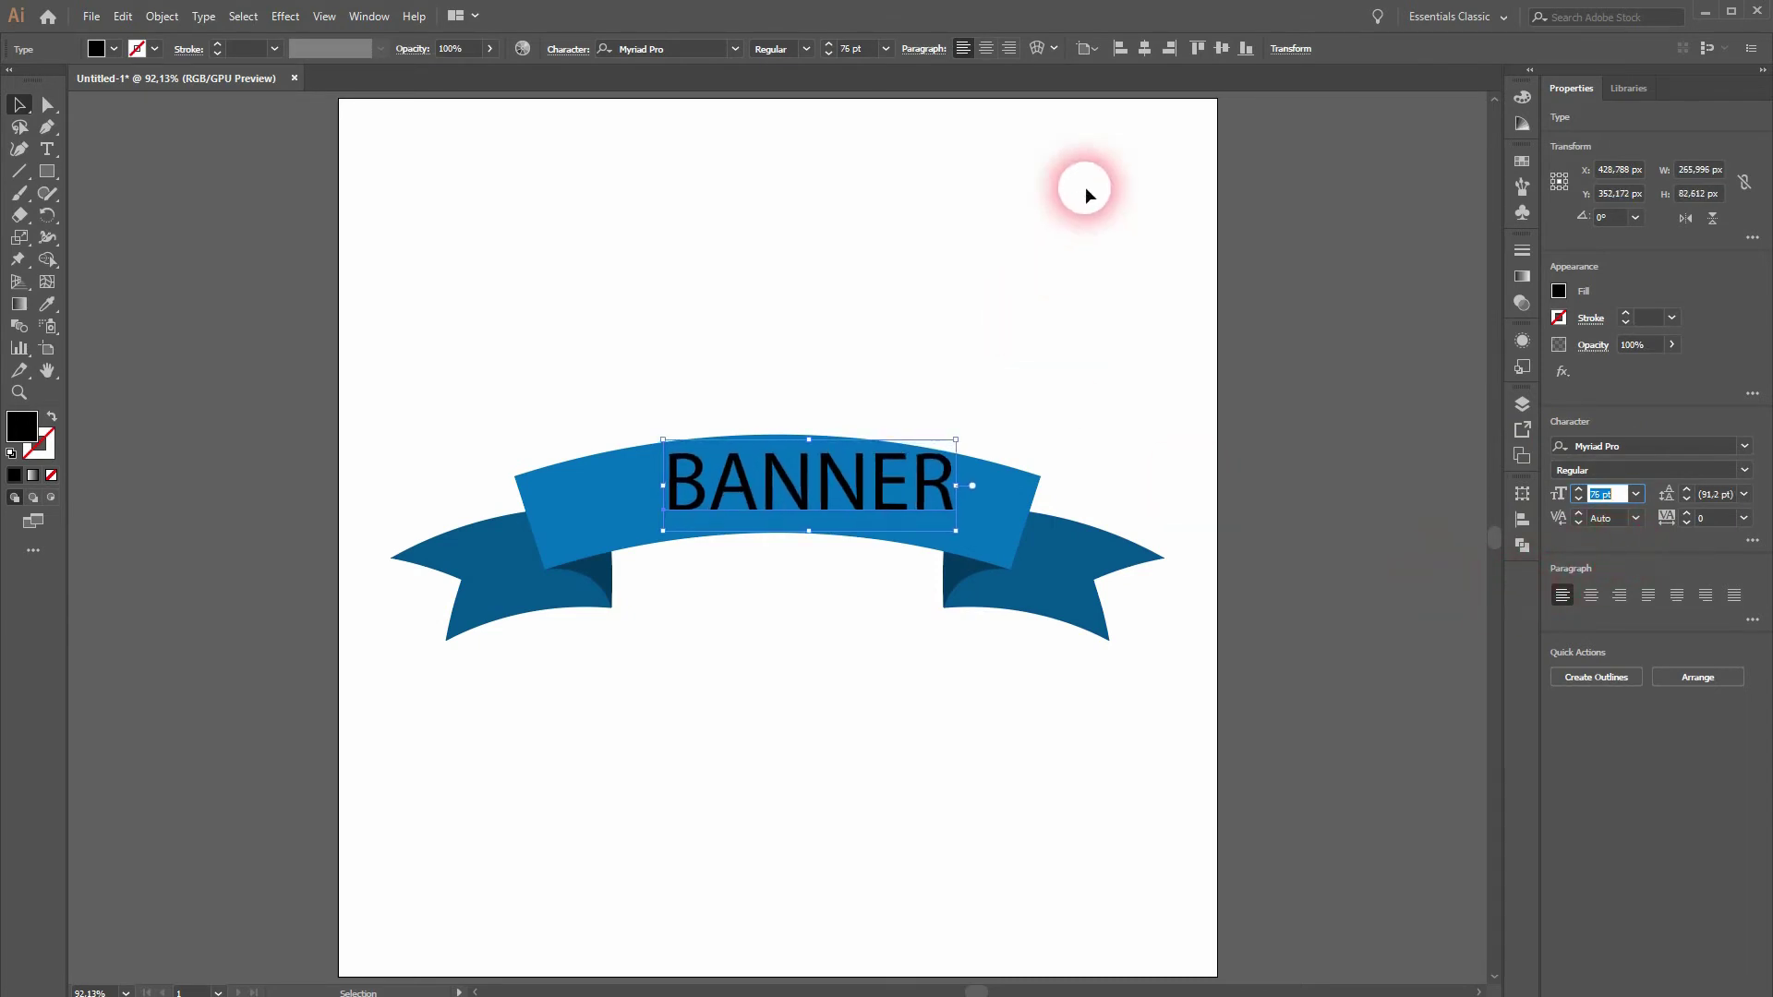
pyautogui.click(1149, 48)
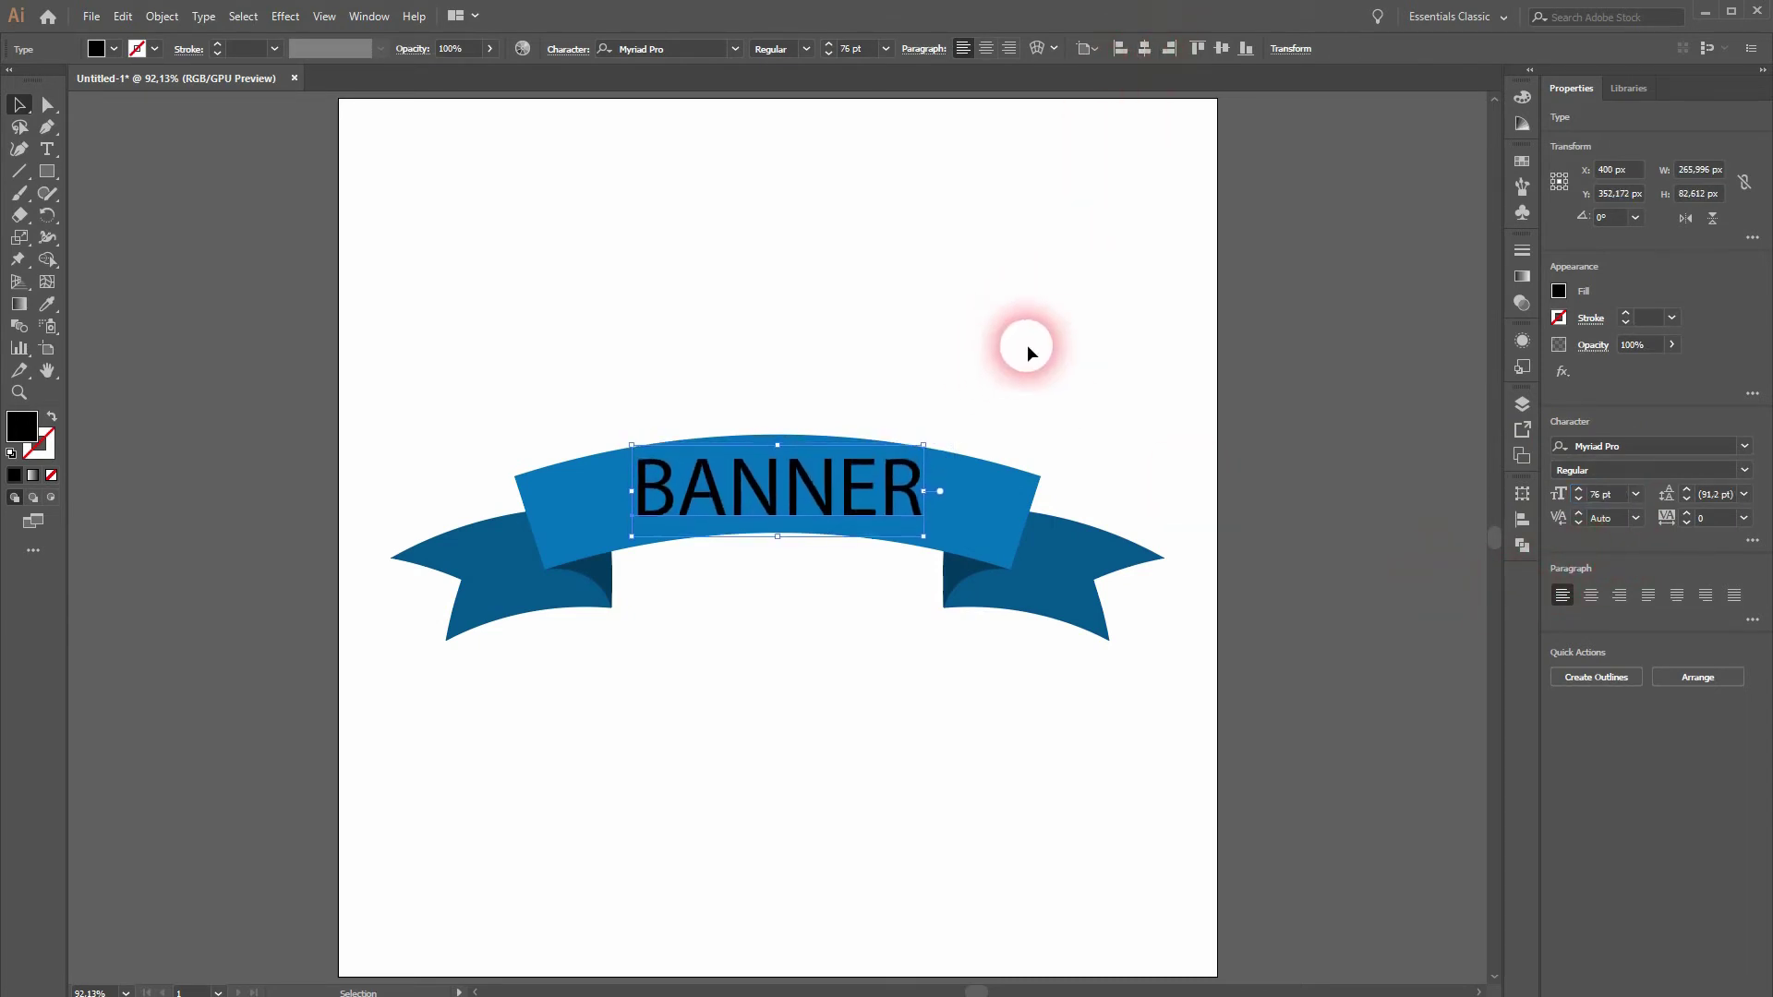
# Apply a horizontal Arc warp with 20% bend to the text and shift it slightly down within the band.
pyautogui.click(286, 16)
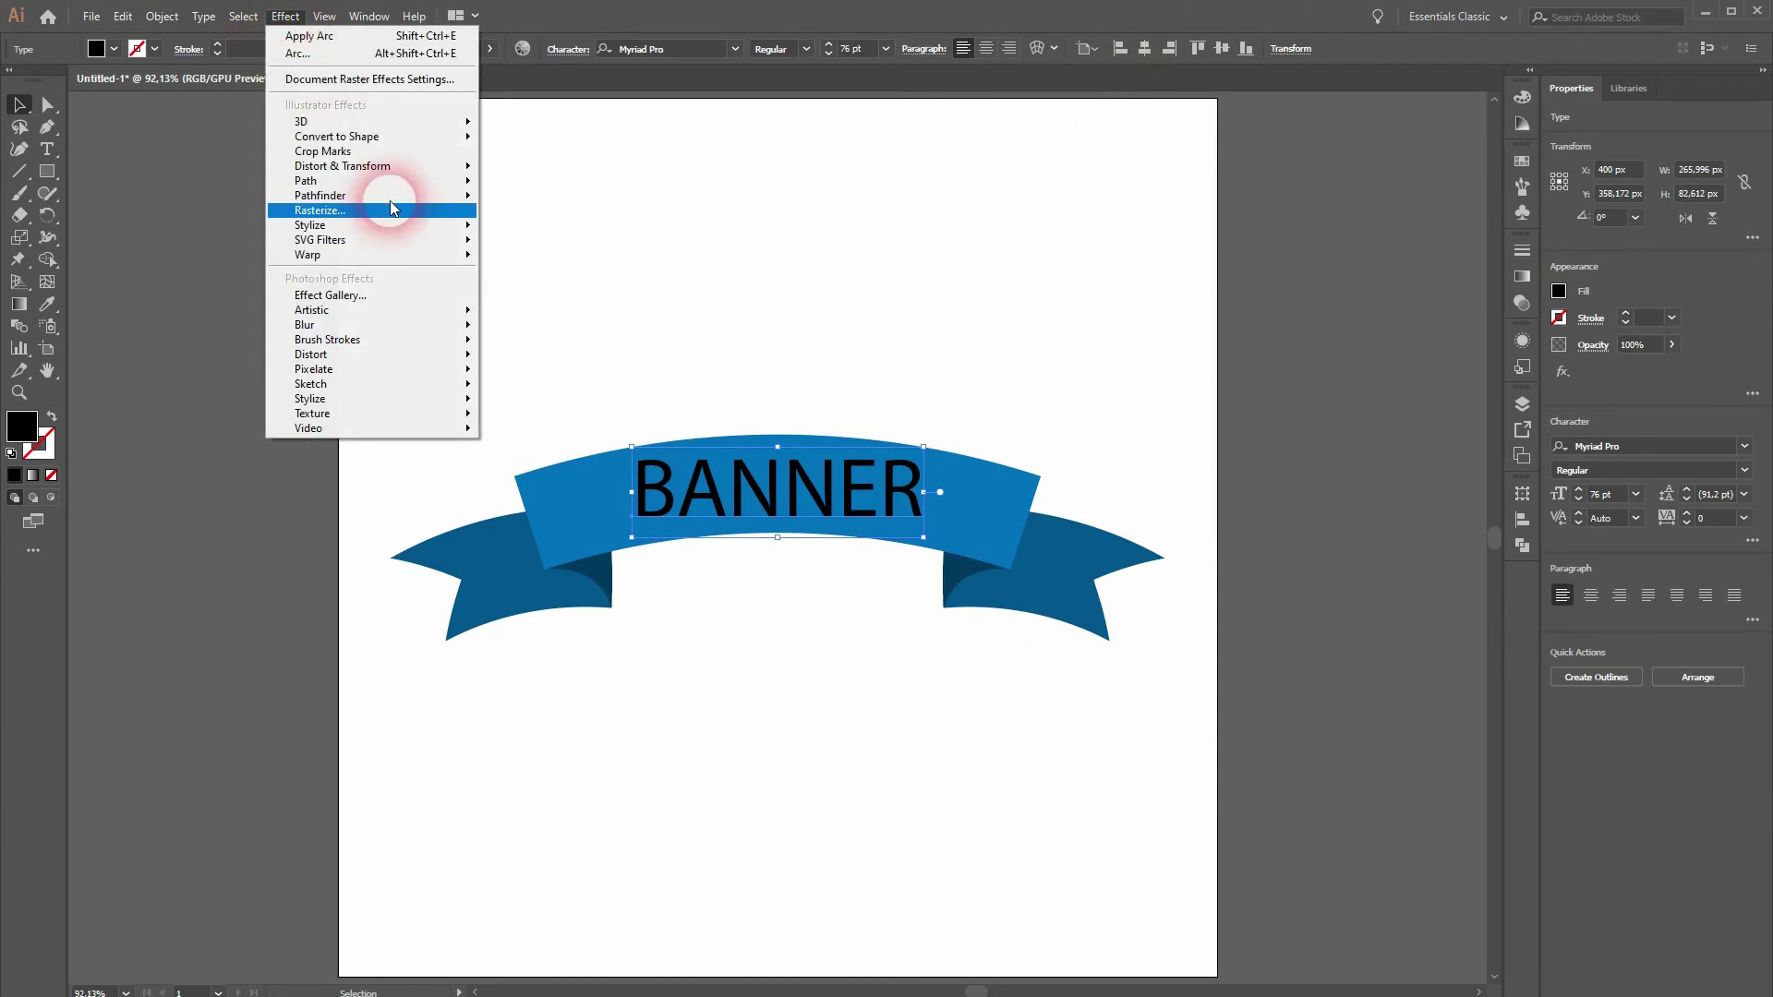
pyautogui.moveTo(434, 254)
pyautogui.click(535, 263)
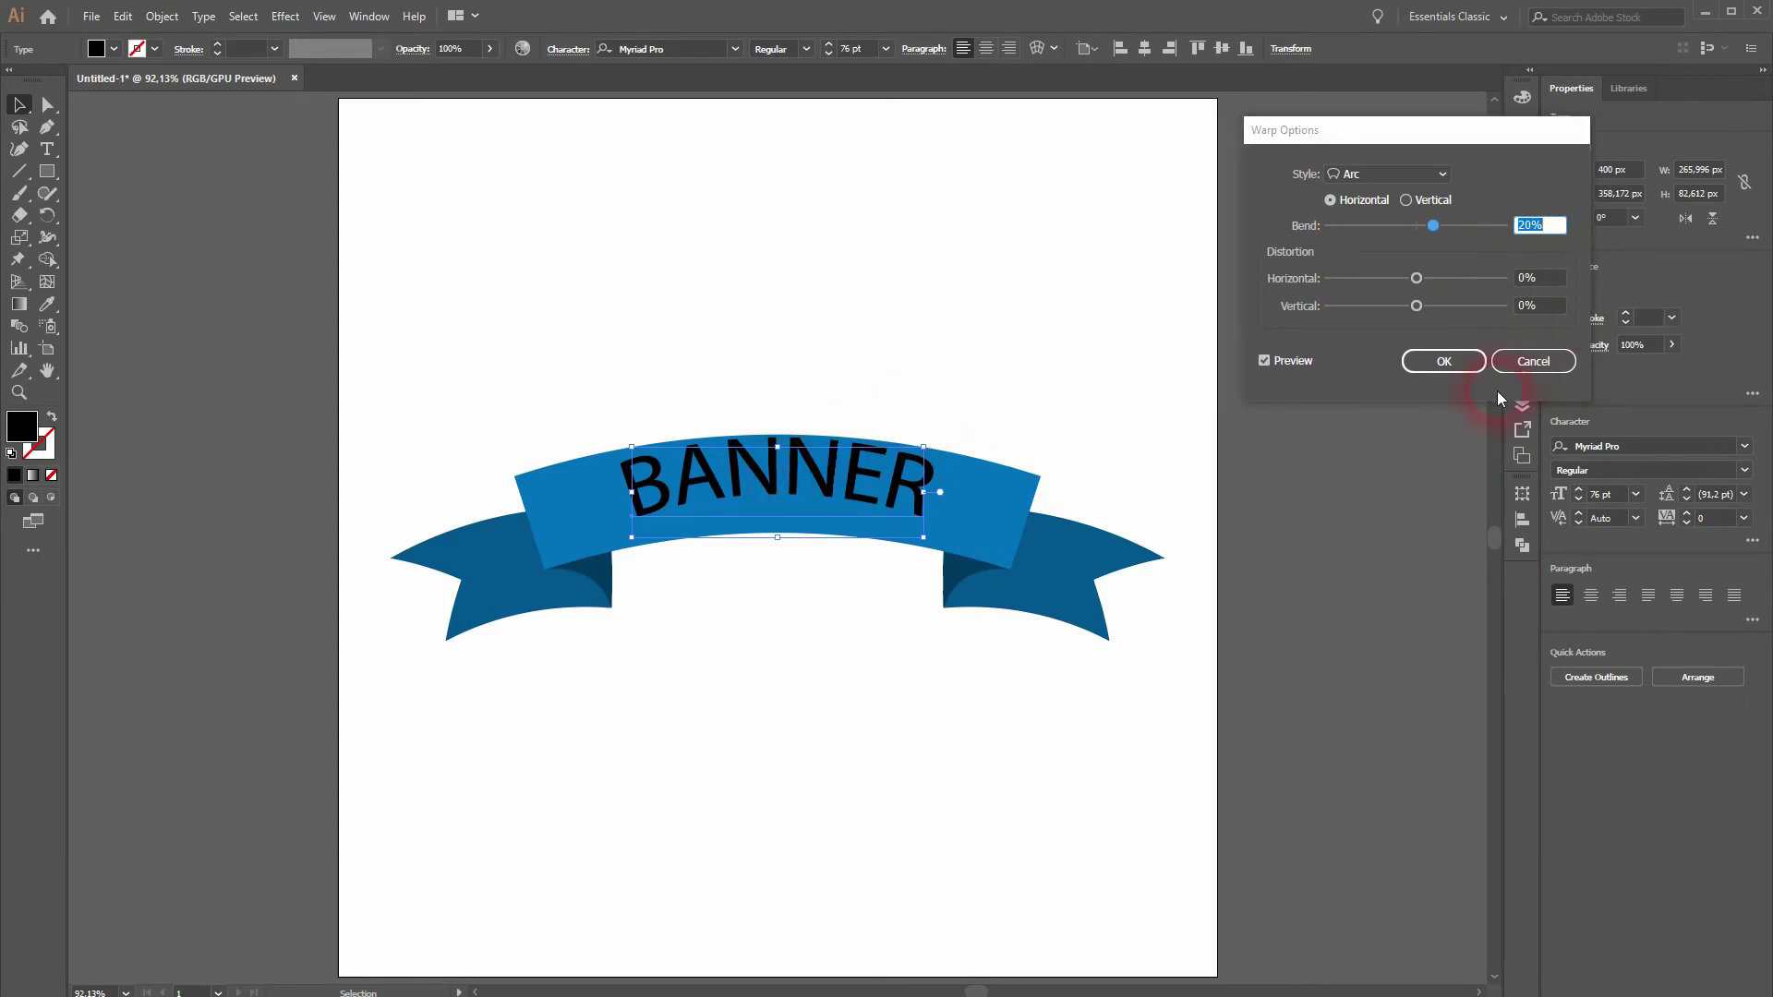
pyautogui.click(1440, 362)
pyautogui.moveTo(759, 477); pyautogui.dragTo(772, 492)
pyautogui.click(862, 687)
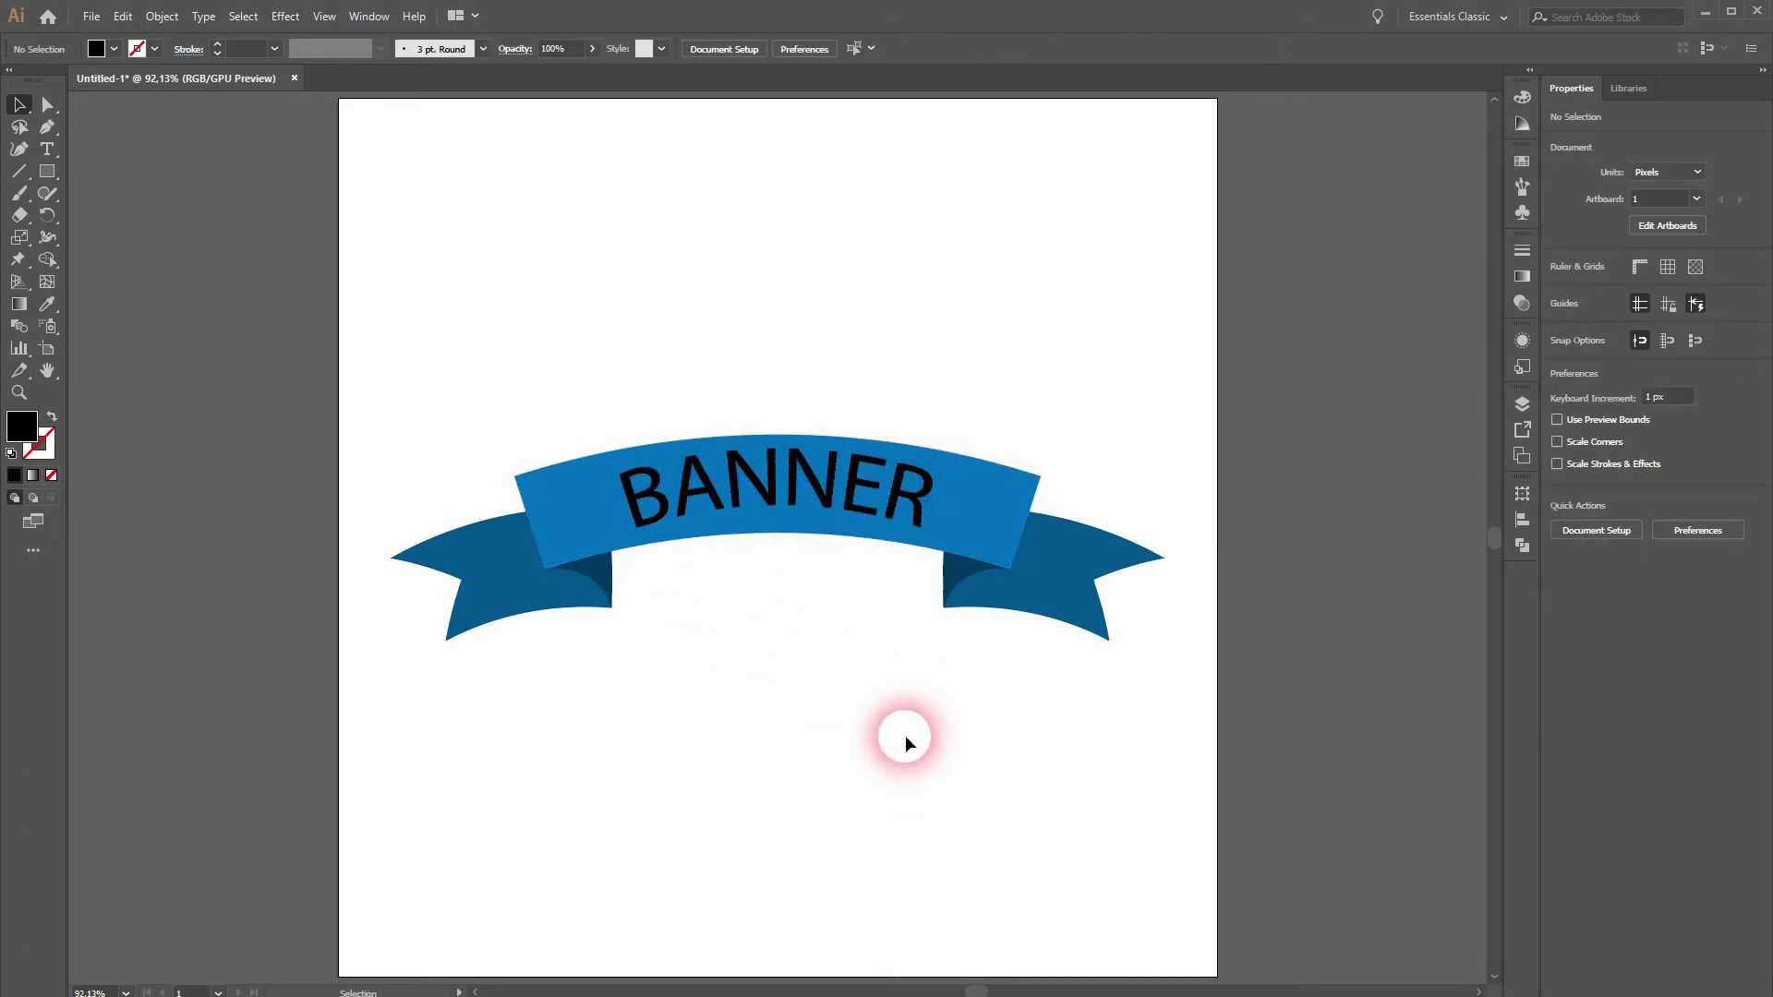
# Edit the text's Arc warp effect and set its bend to 13%.
pyautogui.click(807, 494)
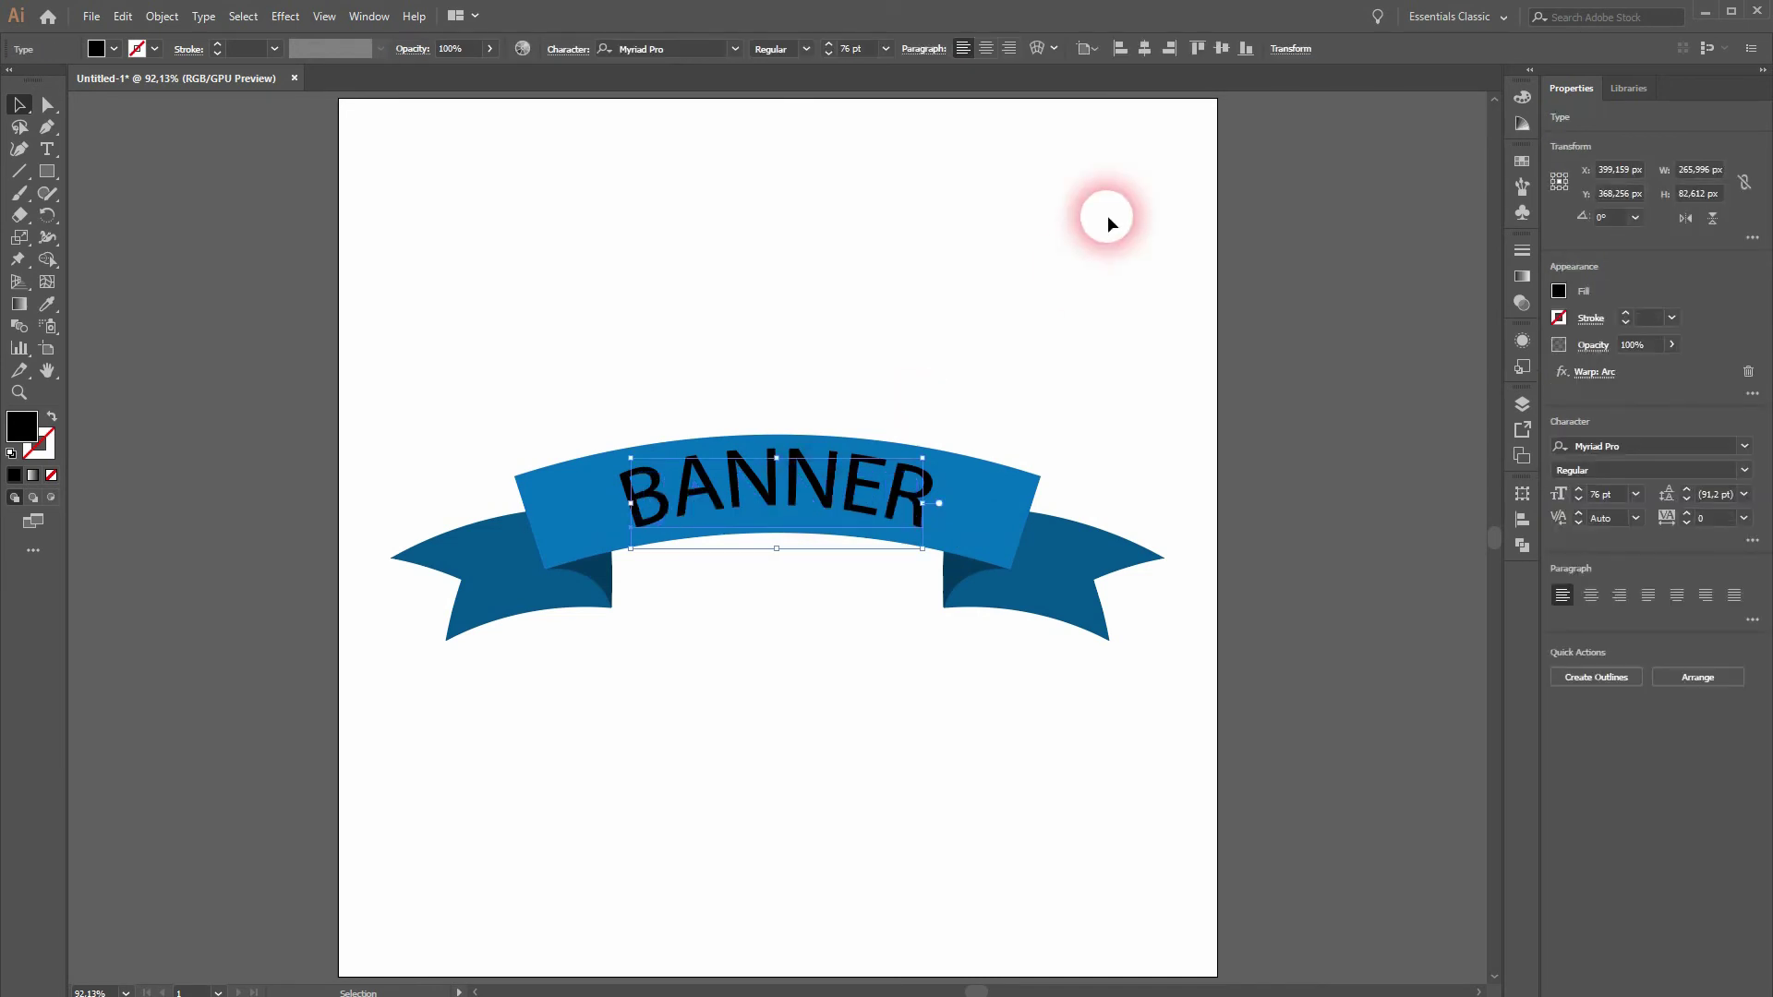
pyautogui.click(1531, 346)
pyautogui.click(1390, 395)
pyautogui.click(1485, 387)
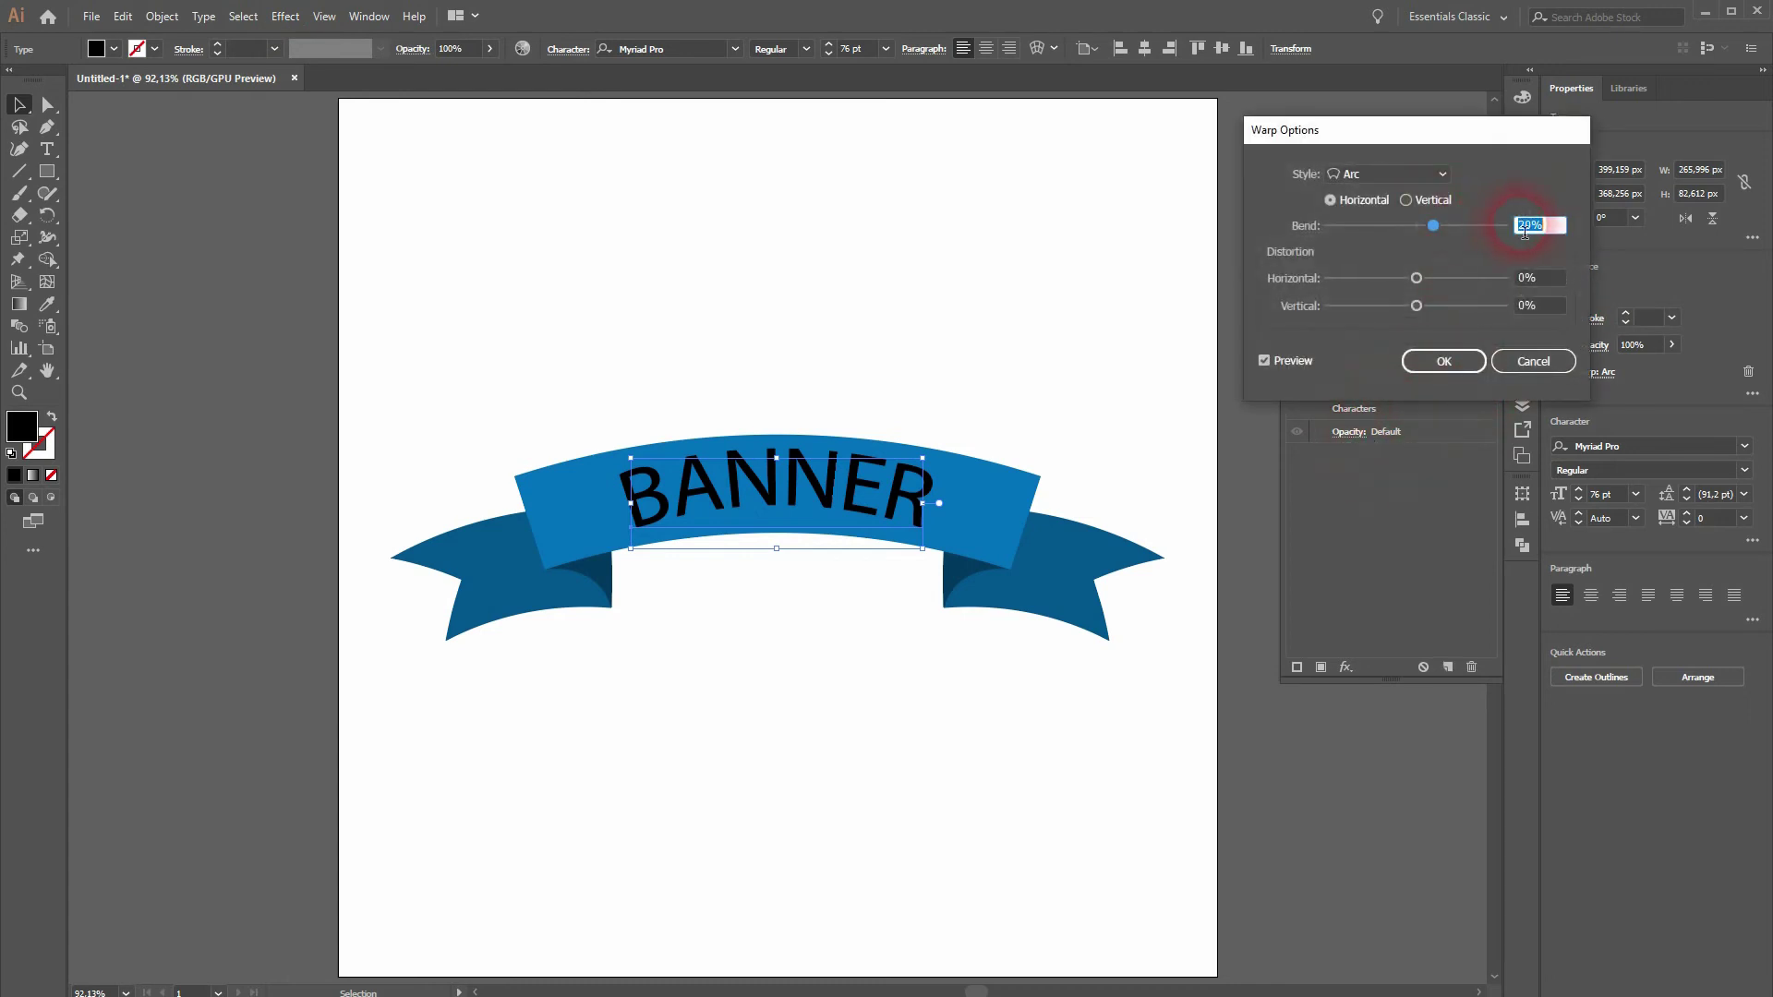
pyautogui.press('Down')
pyautogui.press('Down')
pyautogui.press('Down')
pyautogui.press('Down')
pyautogui.press('Down')
pyautogui.press('Down')
pyautogui.press('Down')
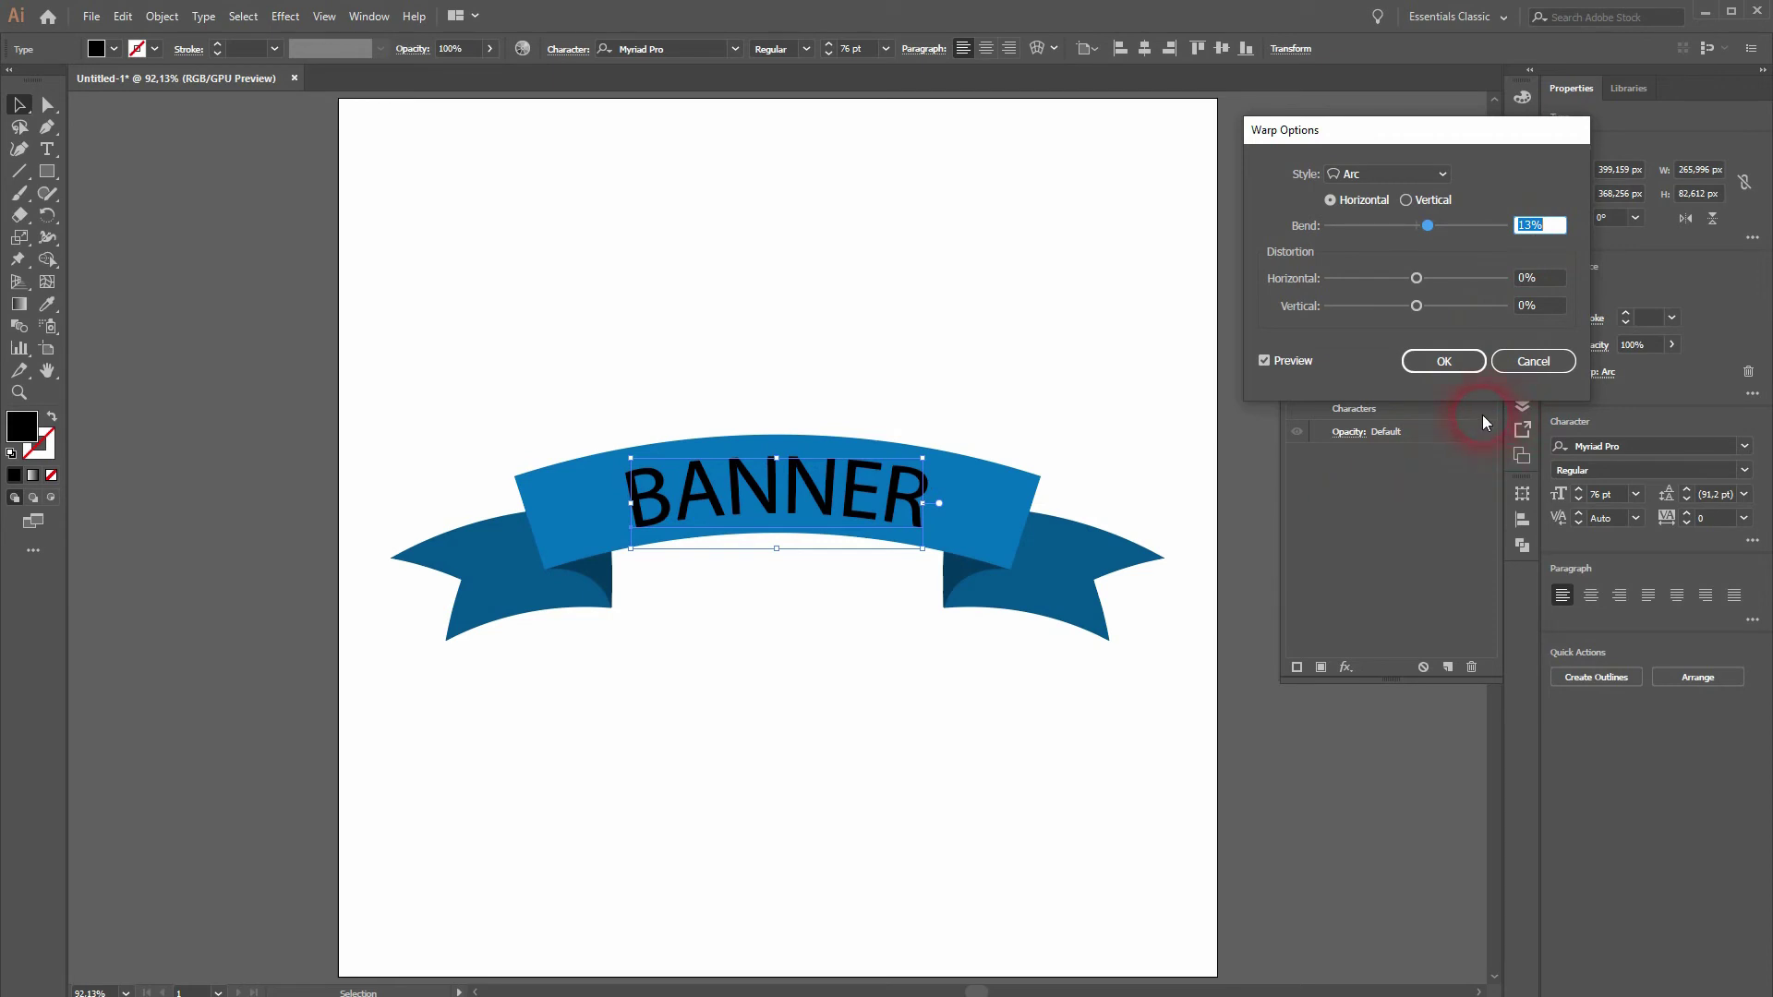
pyautogui.click(1442, 362)
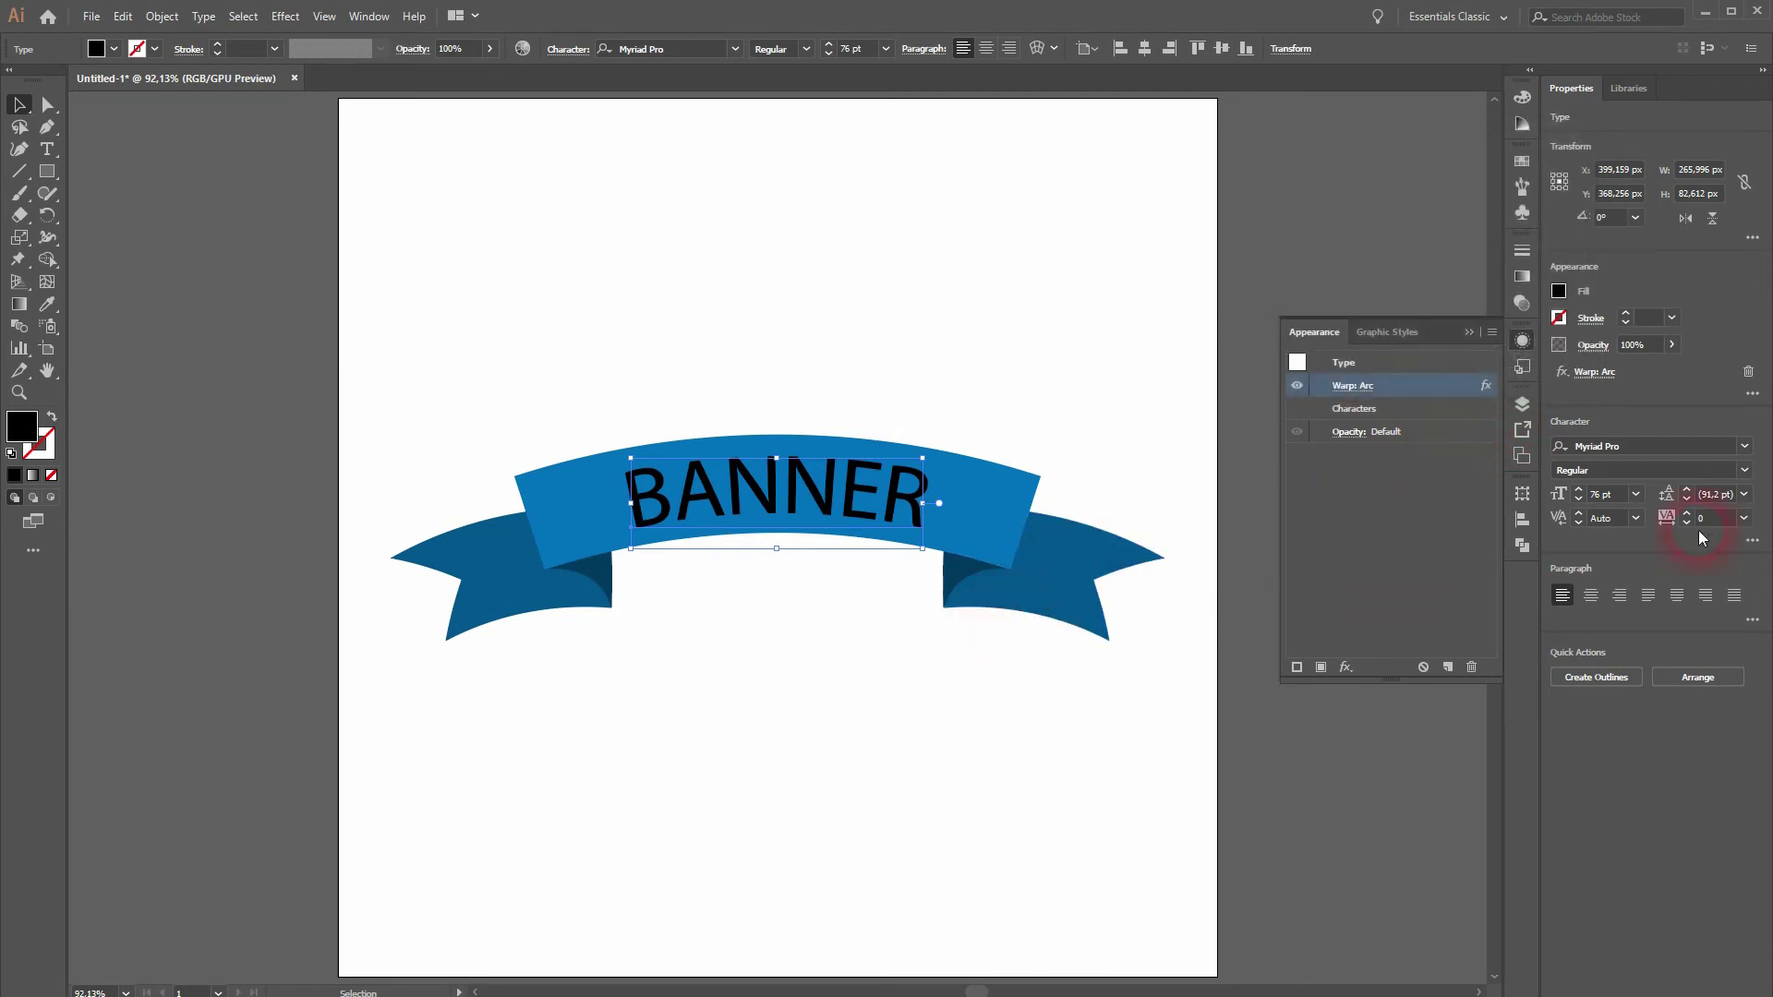
# Set the warped text's font size to 90 pt and center it horizontally on the artboard.
pyautogui.press('Up')
pyautogui.press('Up')
pyautogui.press('Up')
pyautogui.press('Up')
pyautogui.press('Up')
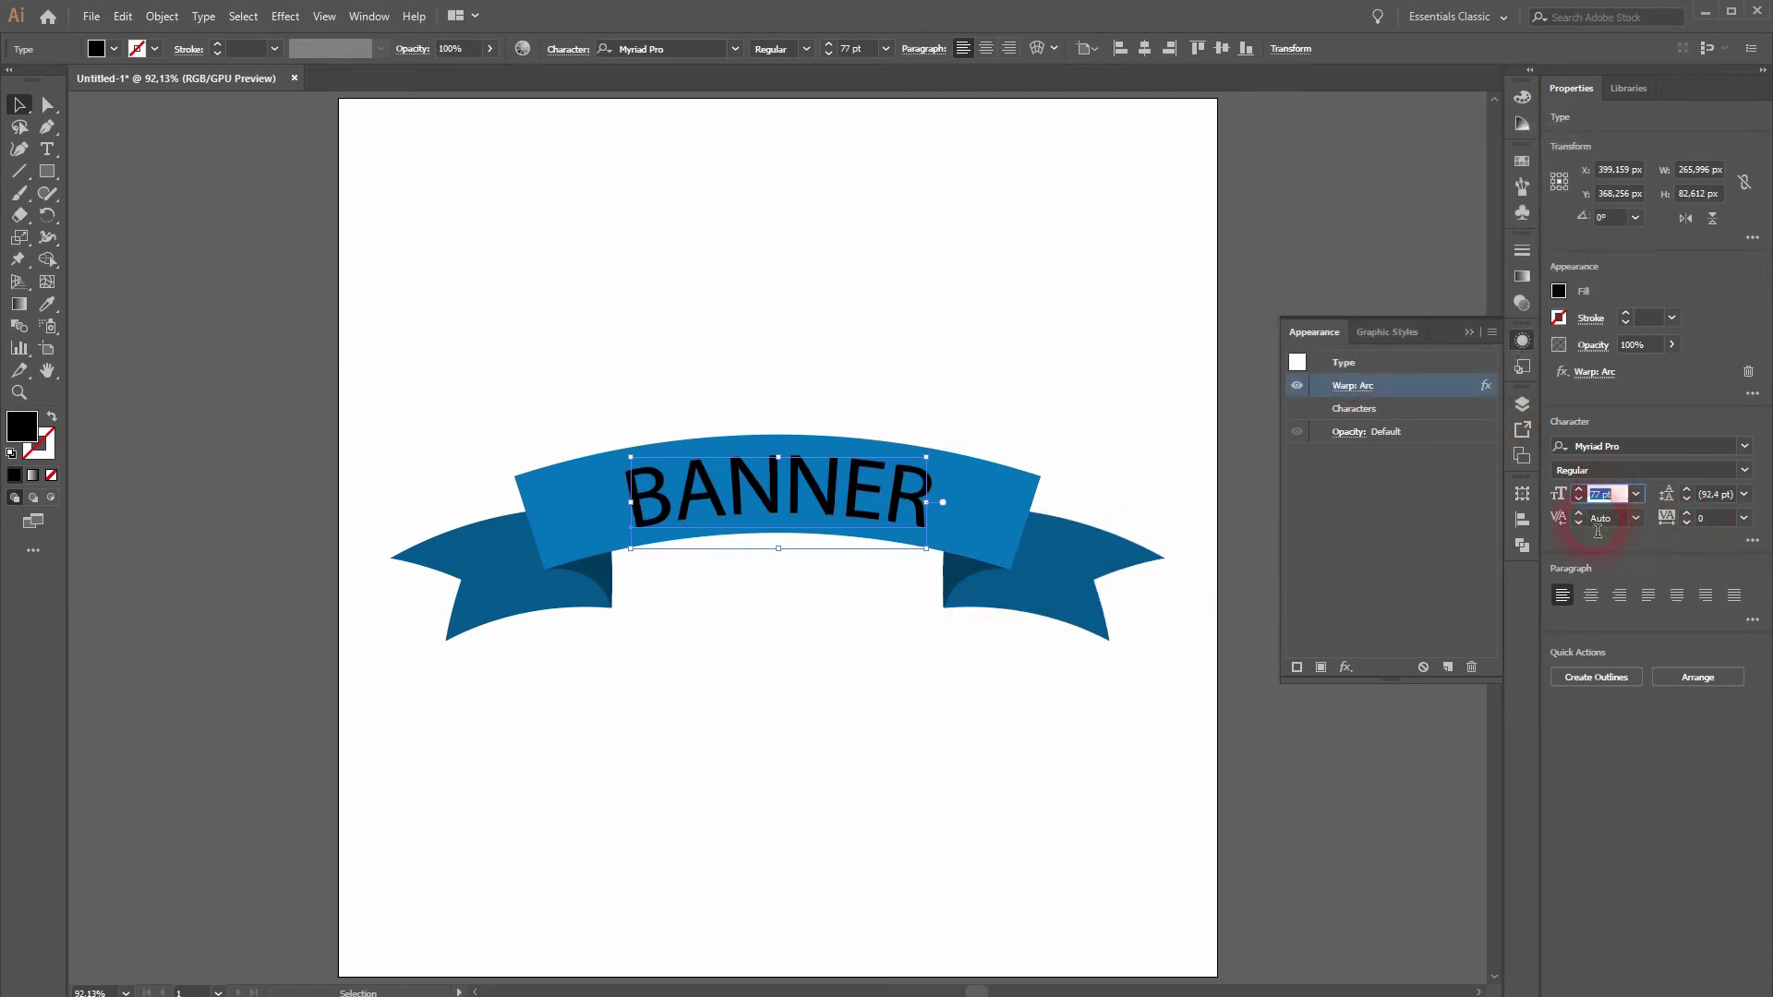
pyautogui.press('Up')
pyautogui.press('Up')
pyautogui.press('Up')
pyautogui.press('Up')
pyautogui.press('Up')
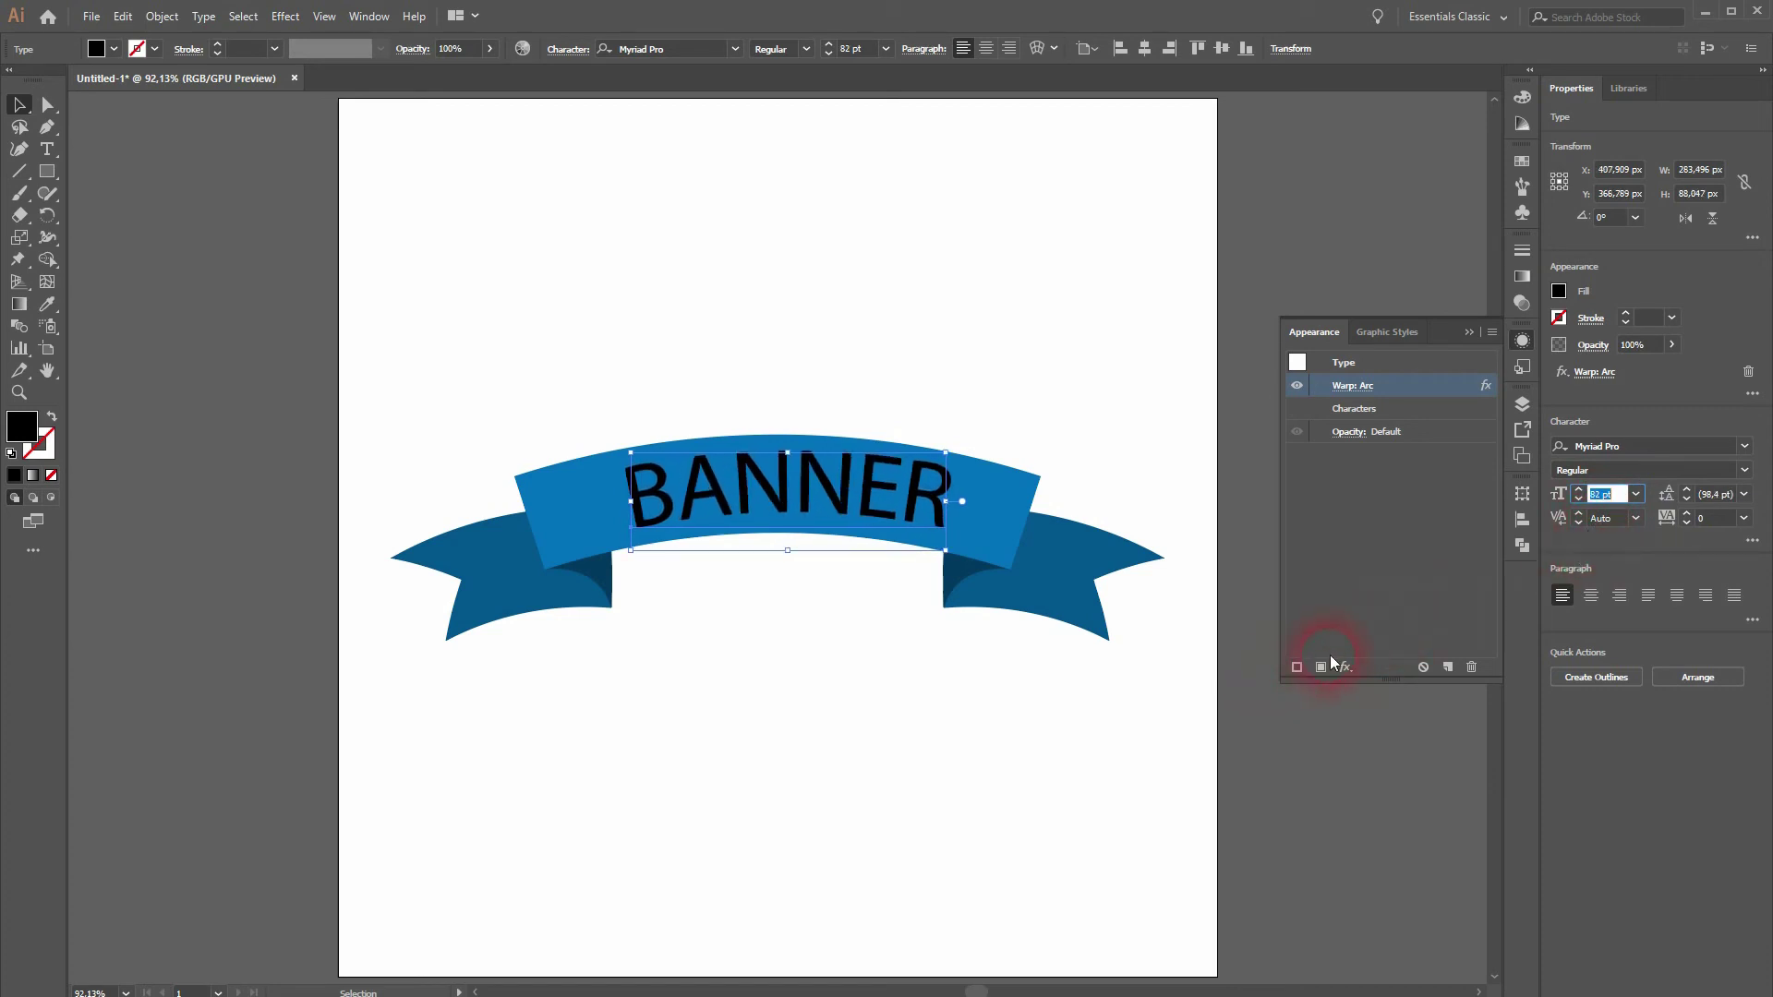
pyautogui.press('Up')
pyautogui.press('Up')
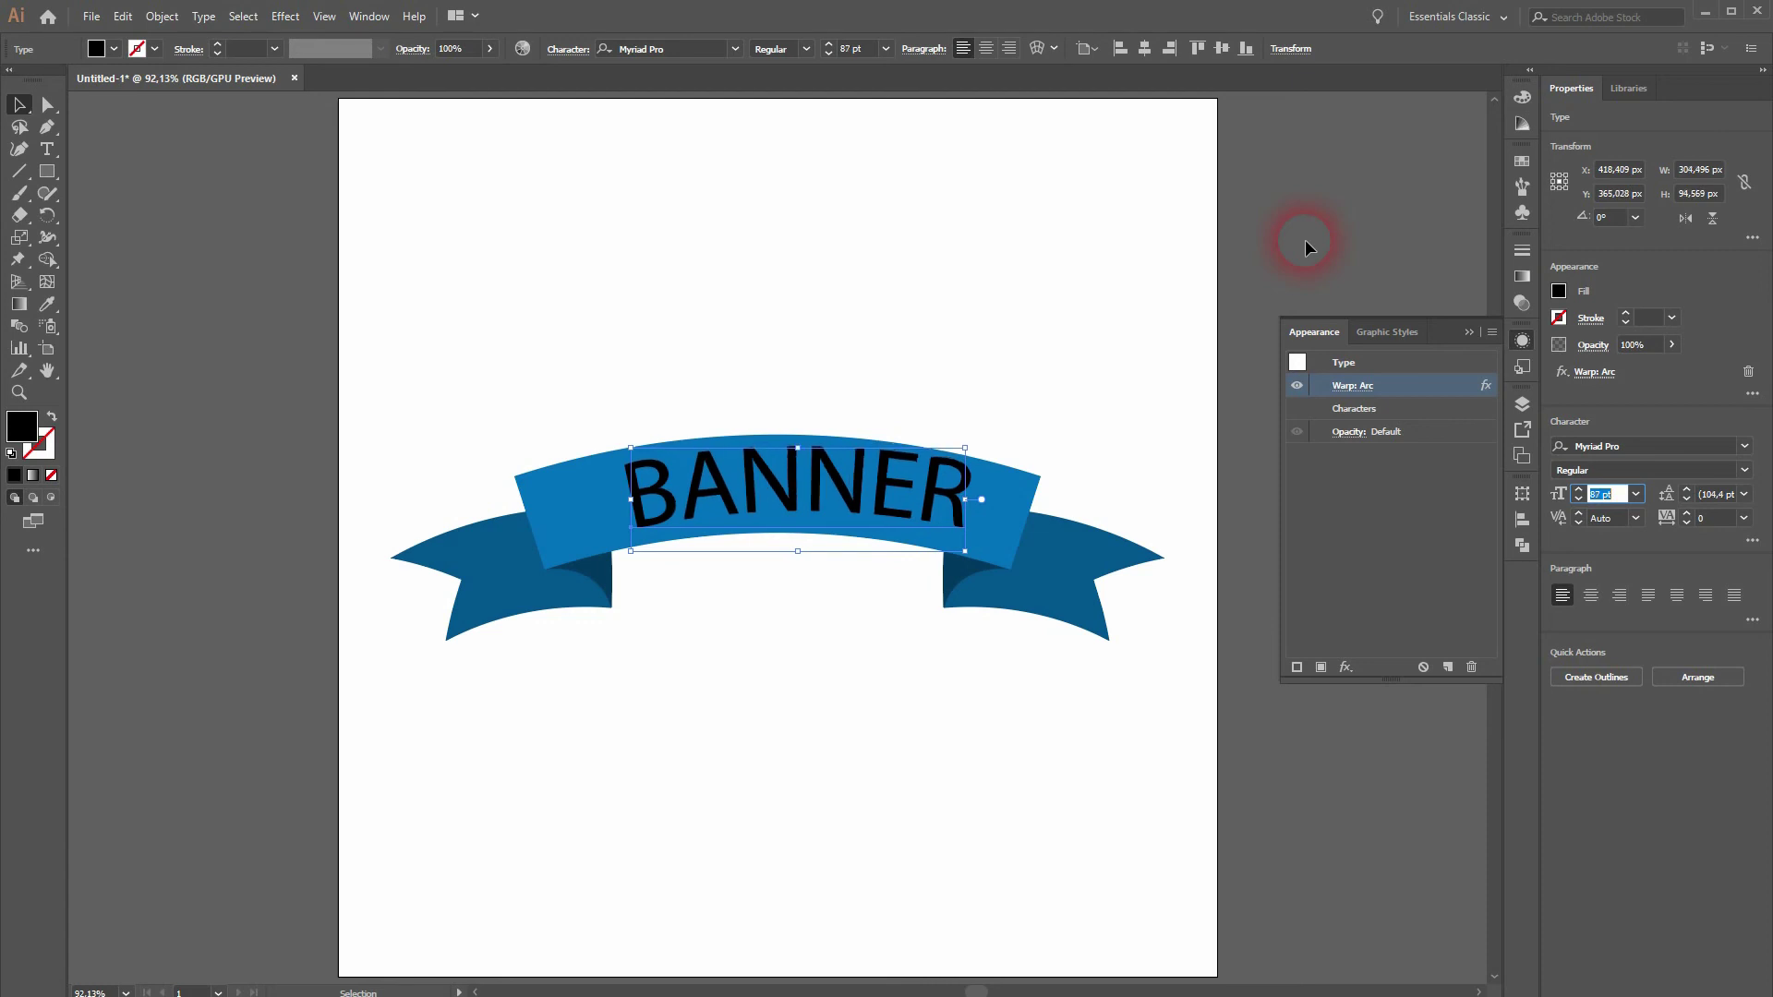
pyautogui.press('Up')
pyautogui.press('Up')
pyautogui.press('Up')
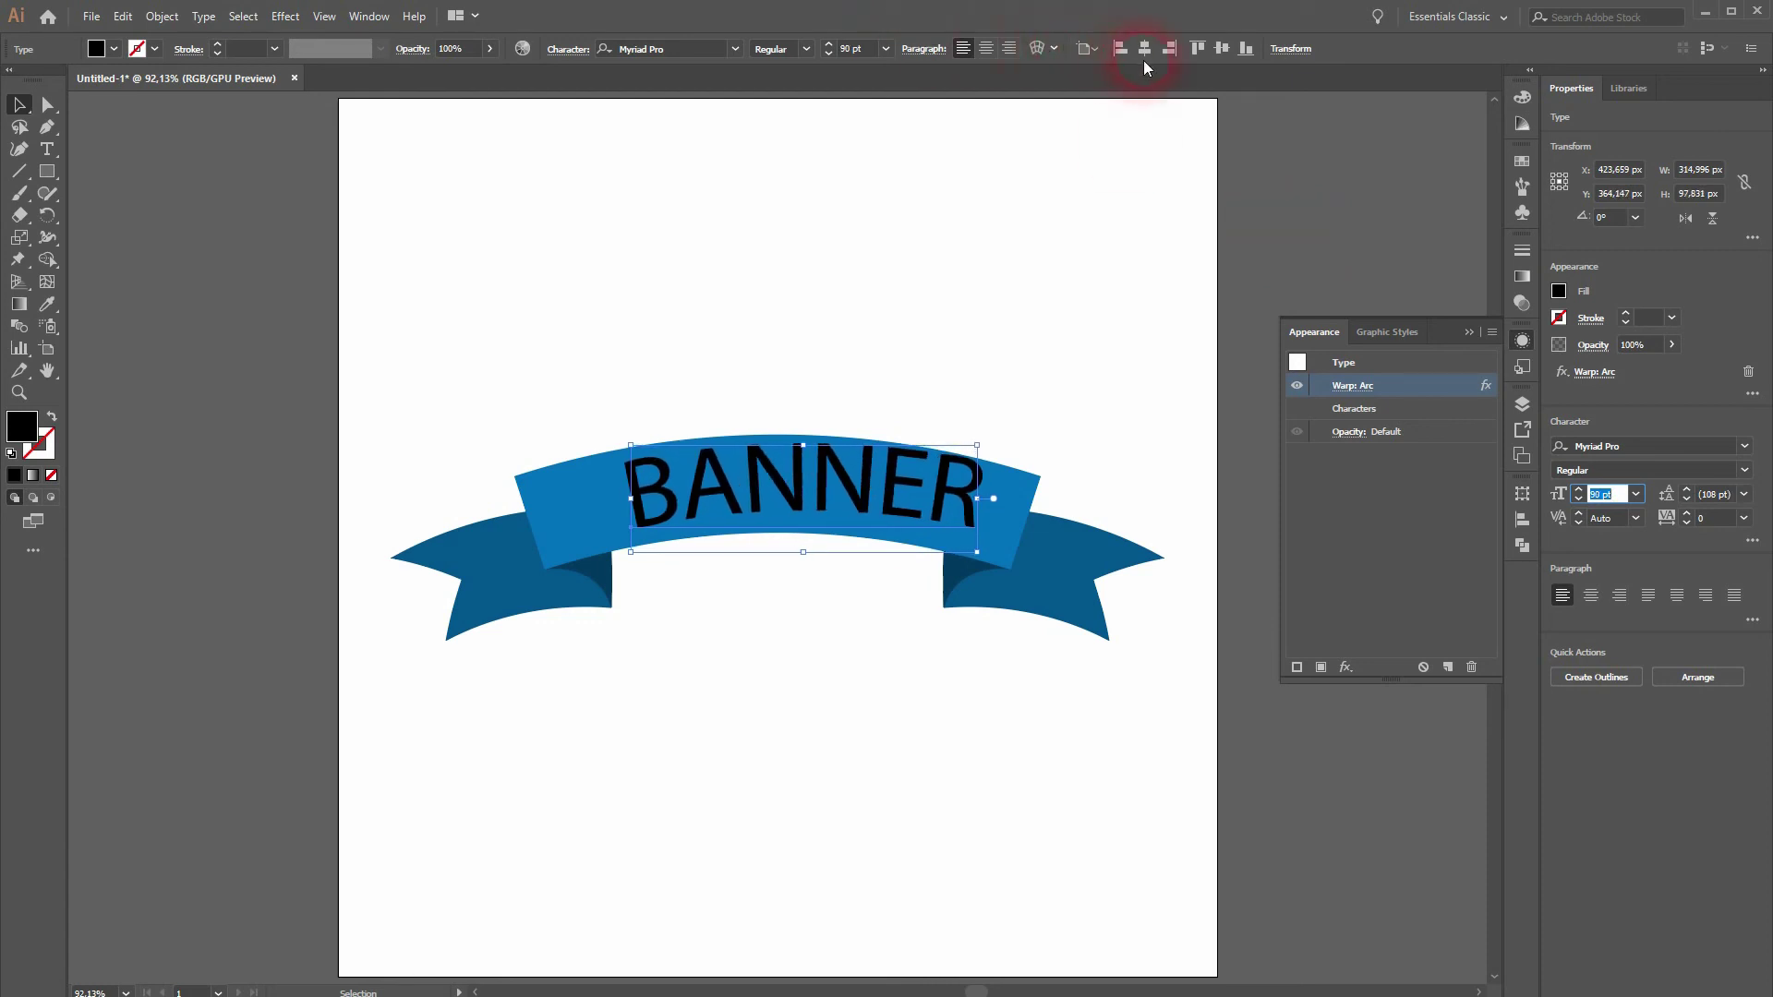
pyautogui.click(1145, 52)
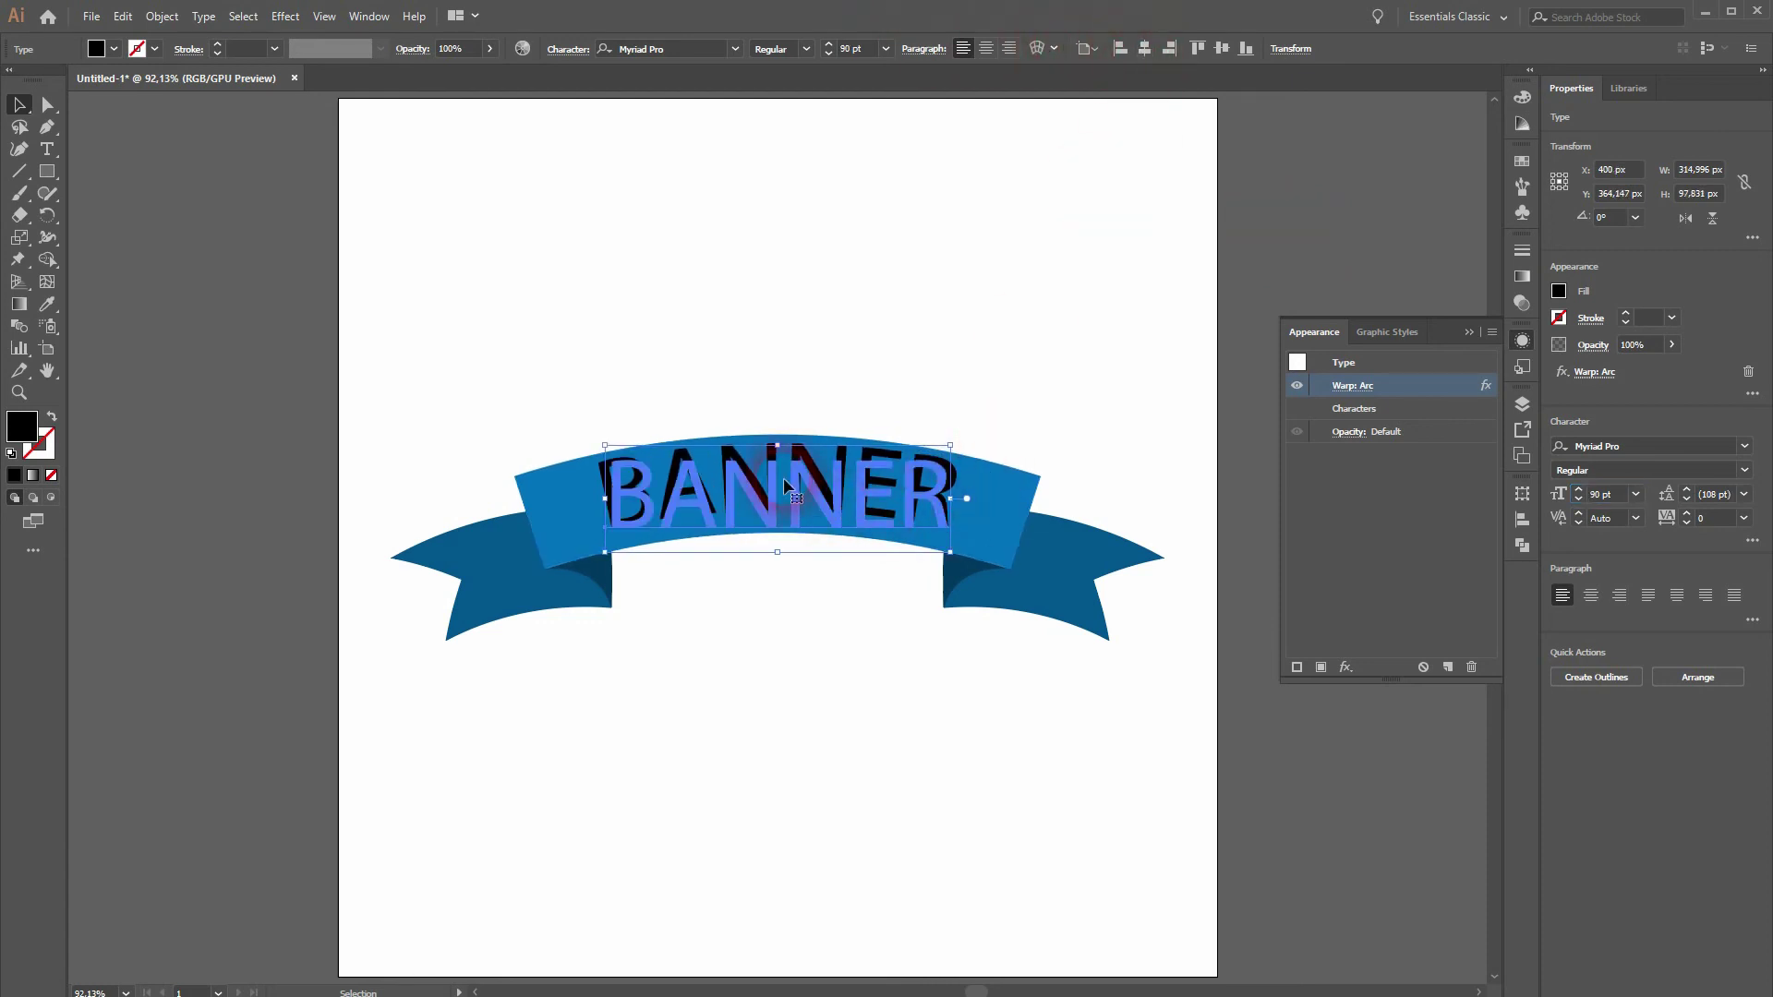
# Move the text about 3 px down within the ribbon band, collapse the Appearance settings and deselect everything.
pyautogui.moveTo(784, 487); pyautogui.dragTo(784, 490)
pyautogui.click(1470, 331)
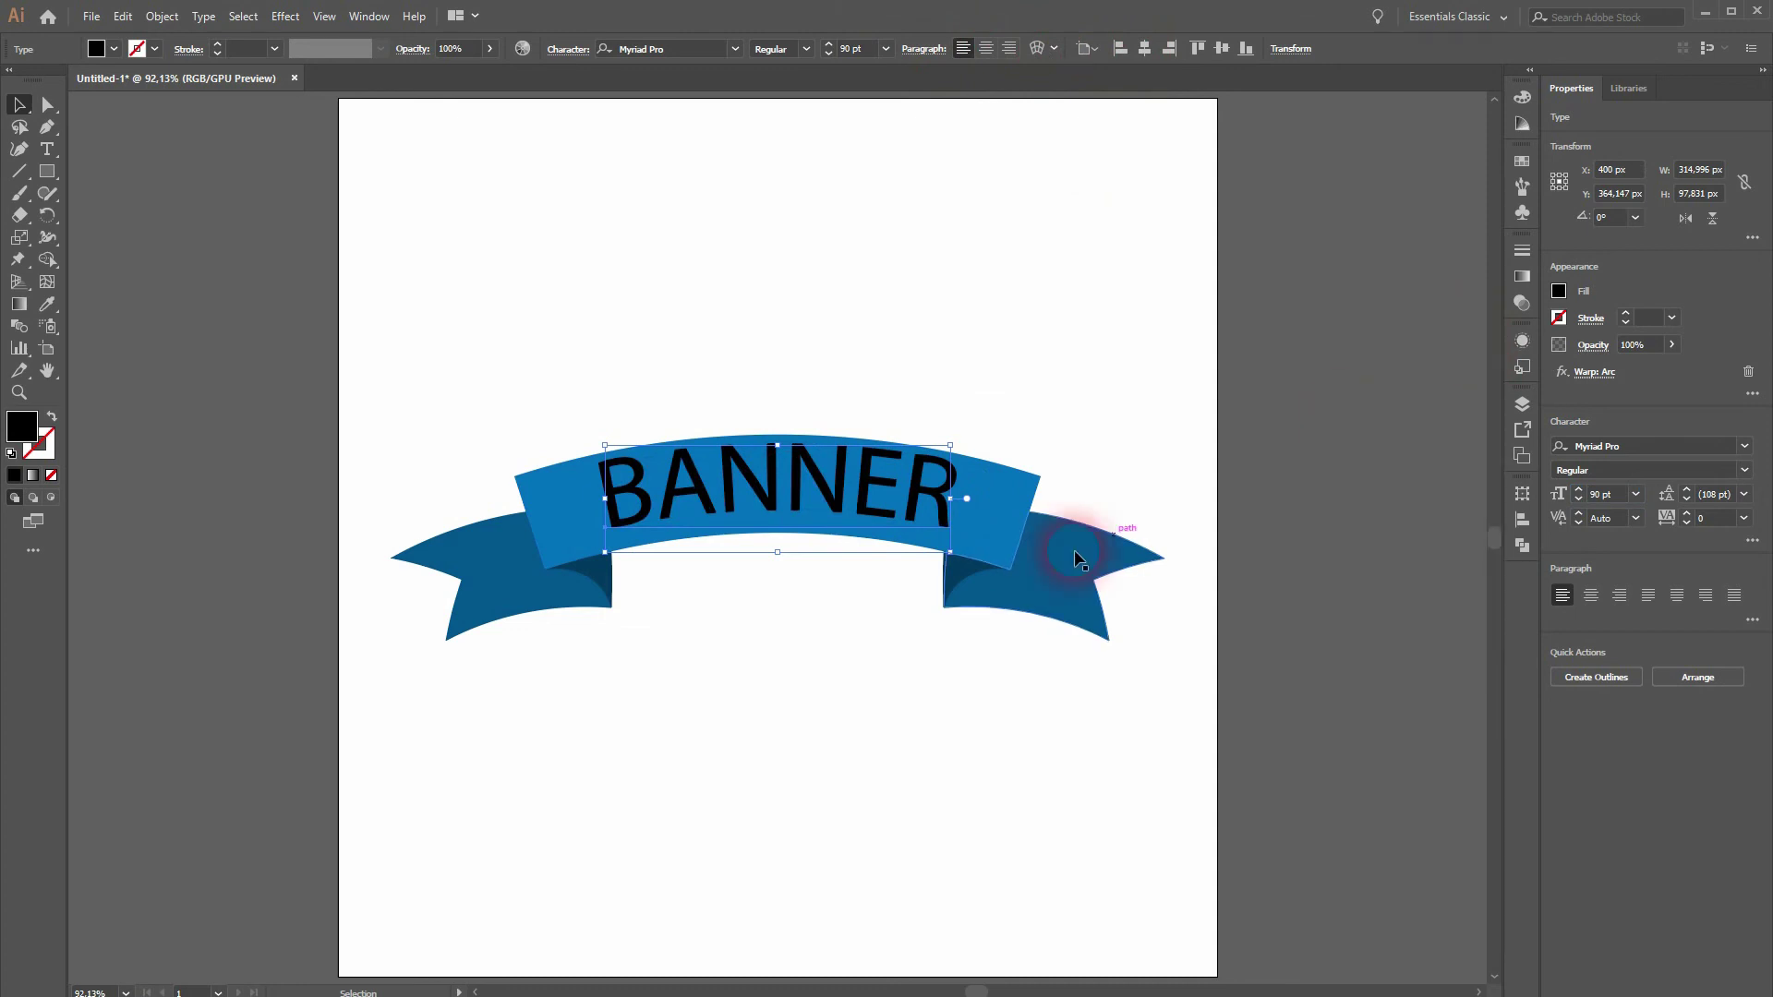
pyautogui.click(789, 693)
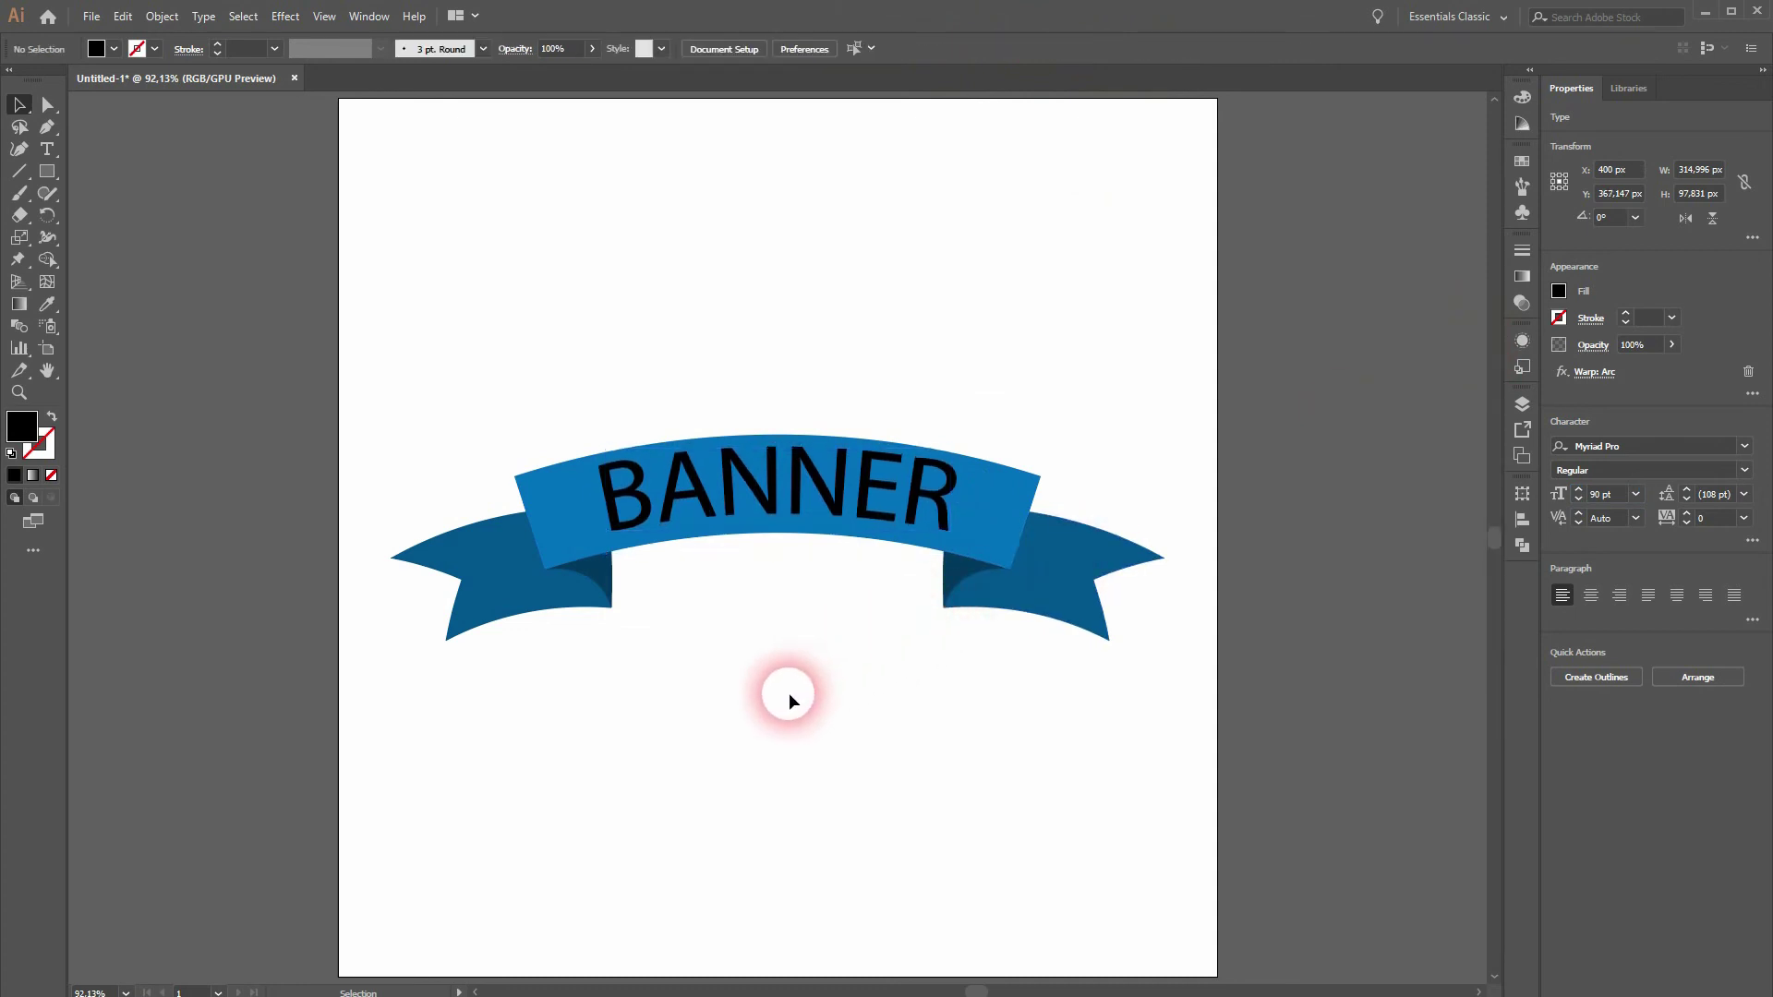
pyautogui.click(866, 633)
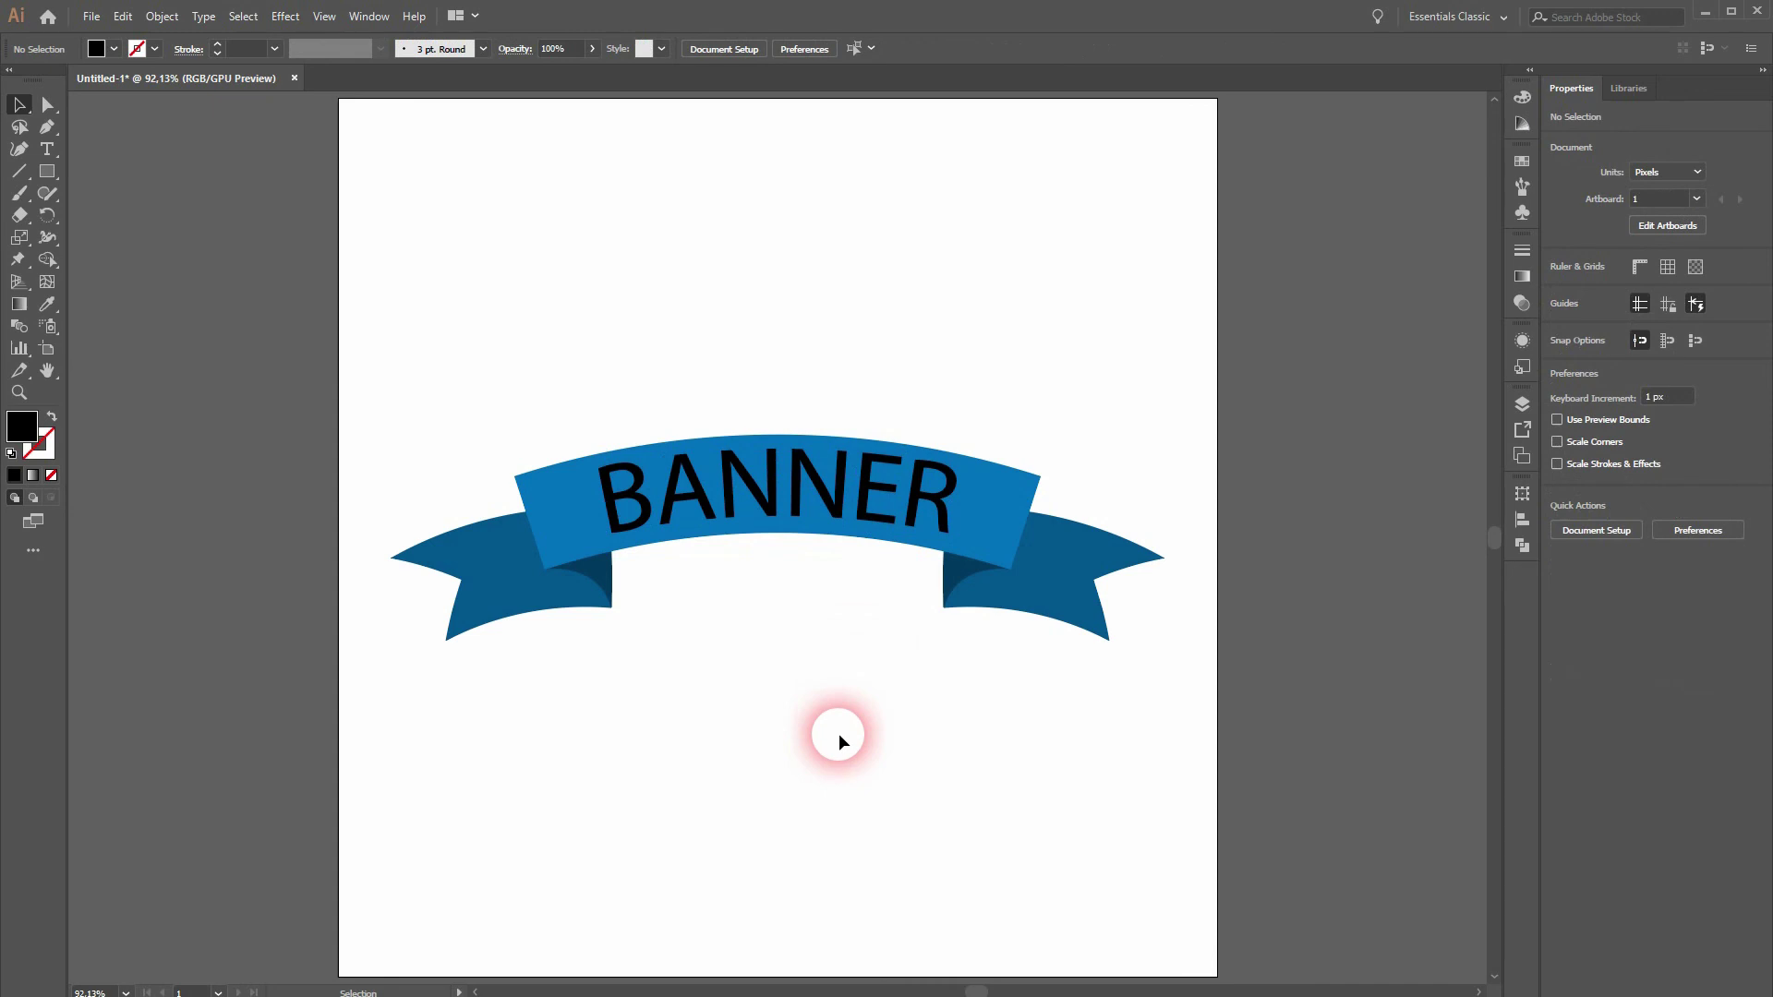